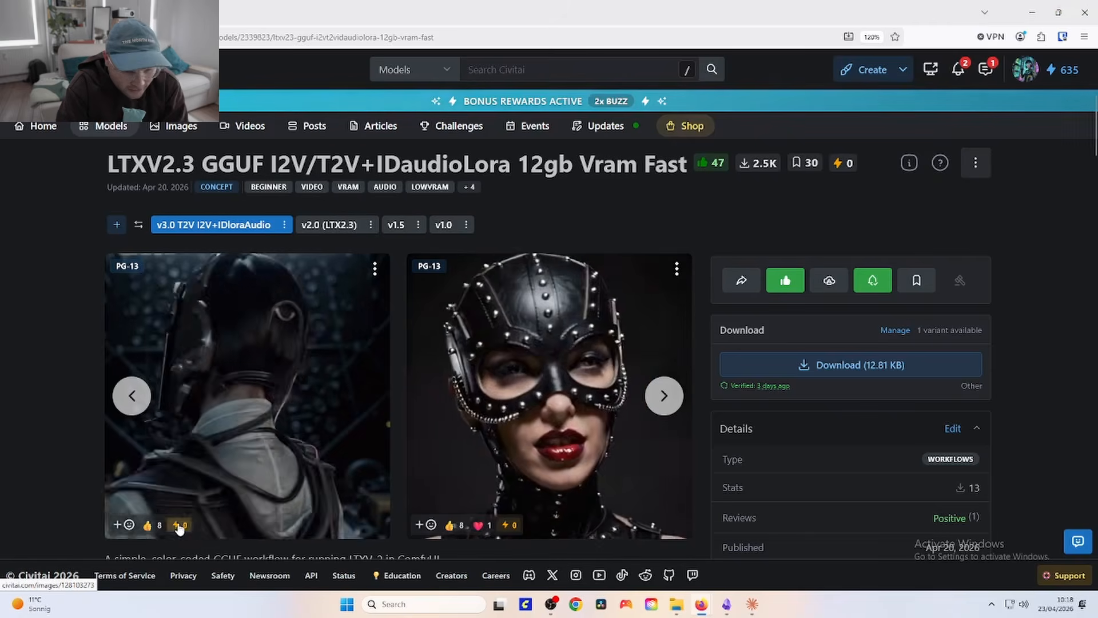
Step: From the model page's Downloads section, open Kijai's LTX2.3_comfy and unsloth's LTX-2.3-GGUF repositories in separate tabs, returning to the model page
{"action": "scroll", "coordinate": [454, 343], "scroll_direction": "down", "scroll_amount": 2}
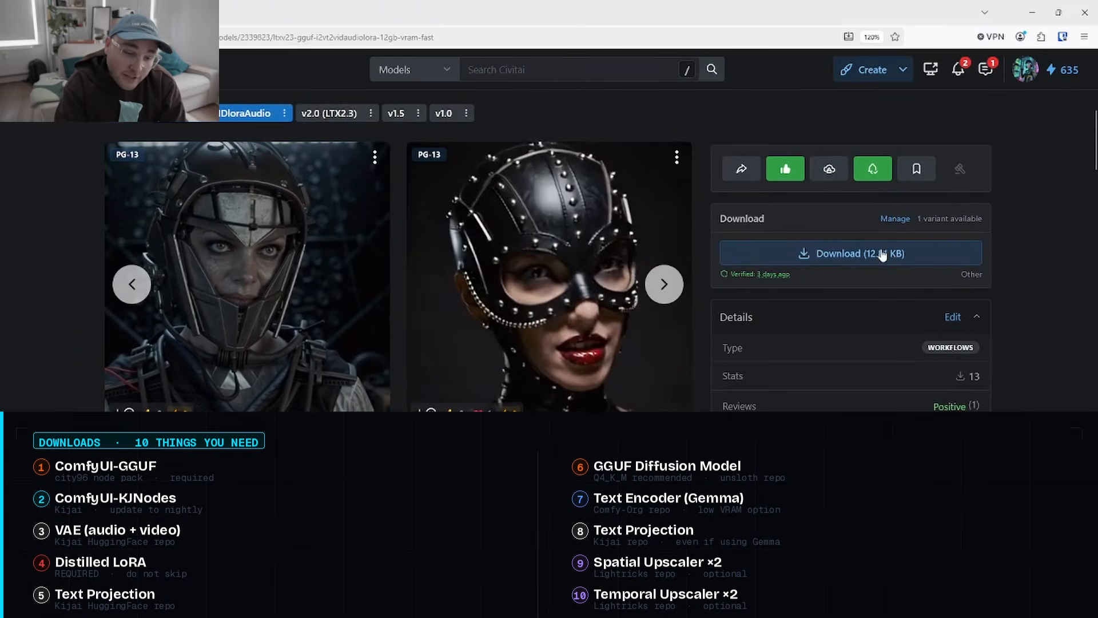
{"action": "scroll", "coordinate": [681, 379], "scroll_direction": "down", "scroll_amount": 5}
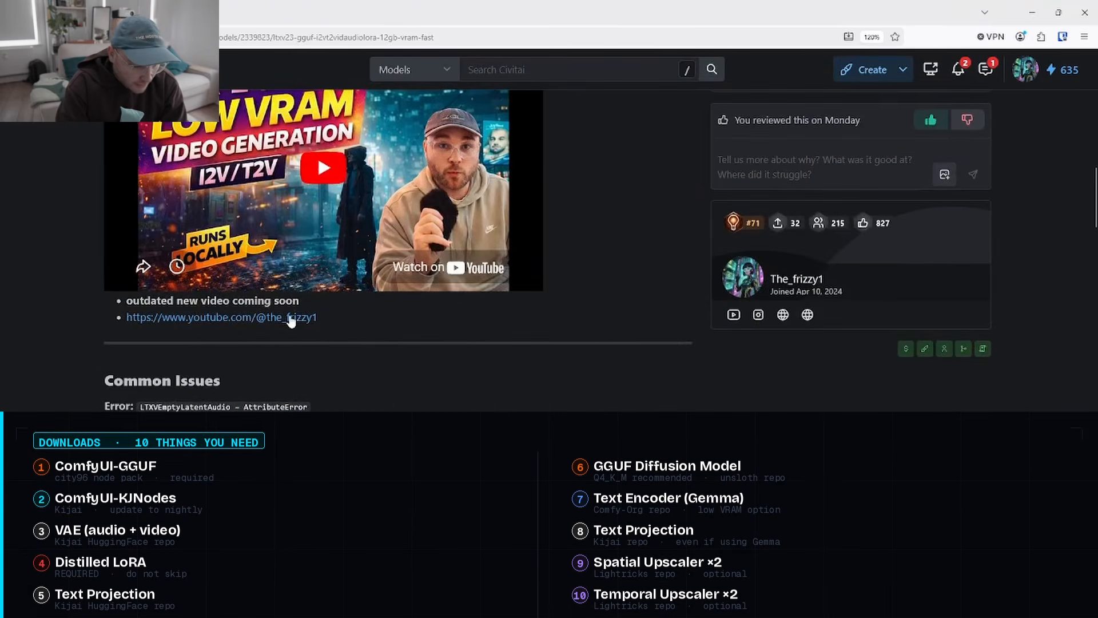
{"action": "scroll", "coordinate": [290, 315], "scroll_direction": "down", "scroll_amount": 4}
{"action": "scroll", "coordinate": [170, 334], "scroll_direction": "down", "scroll_amount": 5}
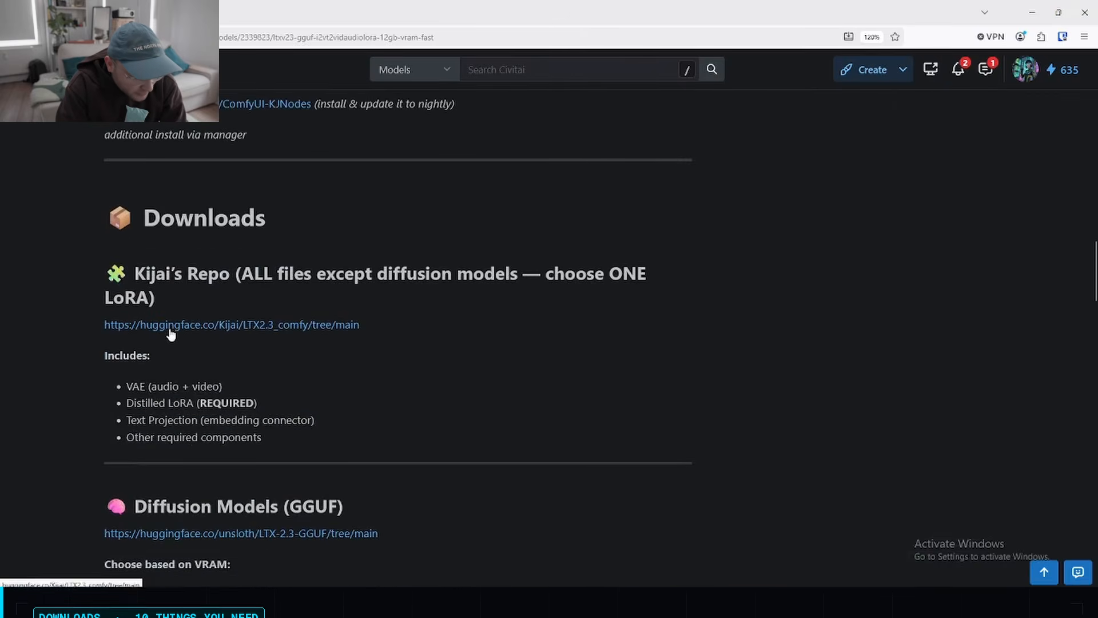
{"action": "left_click", "coordinate": [170, 332]}
{"action": "left_click", "coordinate": [86, 13]}
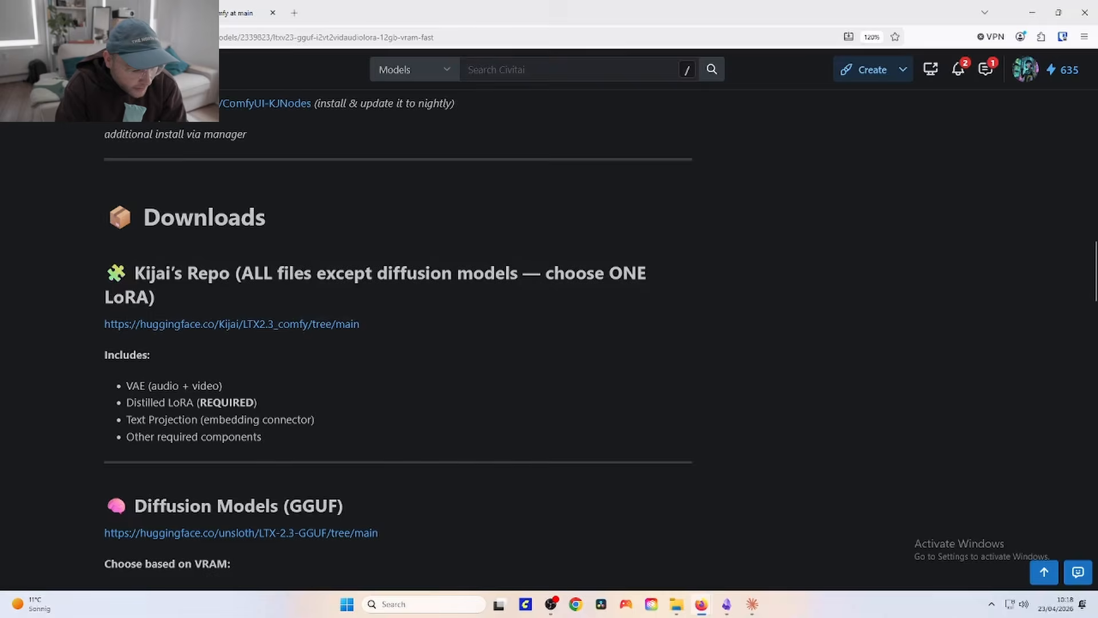
{"action": "scroll", "coordinate": [294, 401], "scroll_direction": "down", "scroll_amount": 2}
{"action": "left_click", "coordinate": [307, 428]}
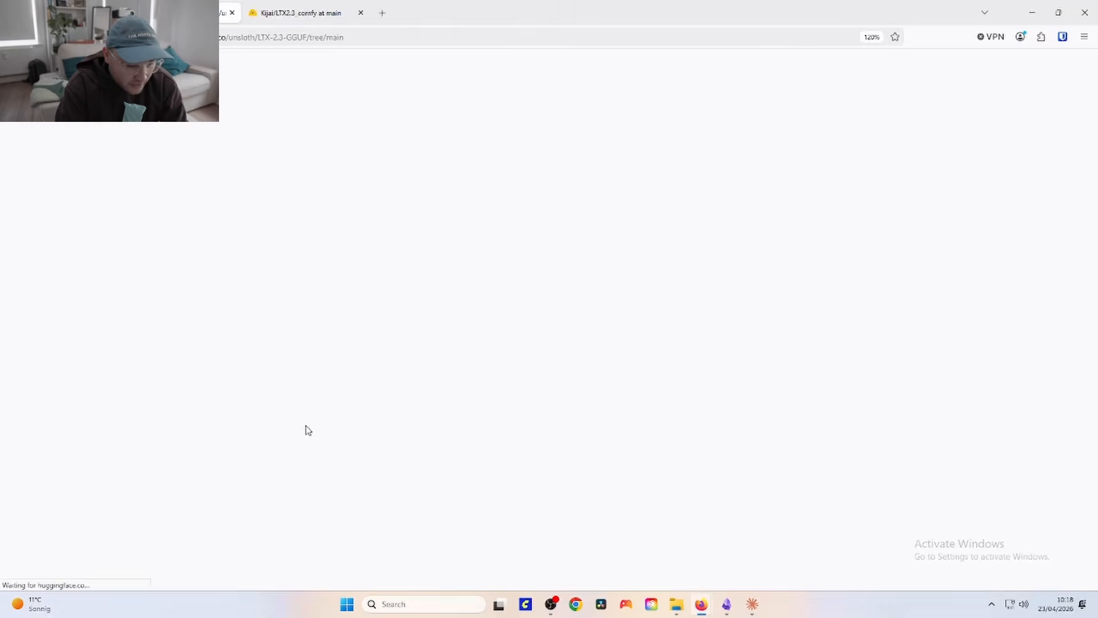
{"action": "left_click", "coordinate": [86, 13]}
Step: Open the Comfy-Org Gemma text encoders and the Lightricks LTX-2 latent upscaler repository in separate tabs from the model page
{"action": "scroll", "coordinate": [244, 381], "scroll_direction": "down", "scroll_amount": 5}
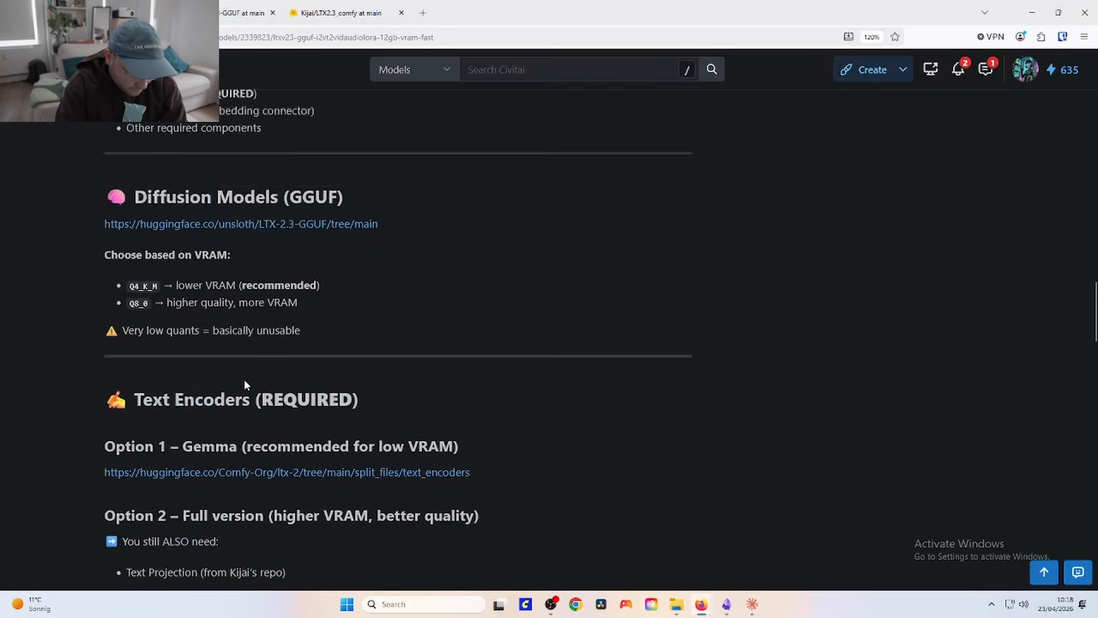
{"action": "left_click", "coordinate": [244, 378]}
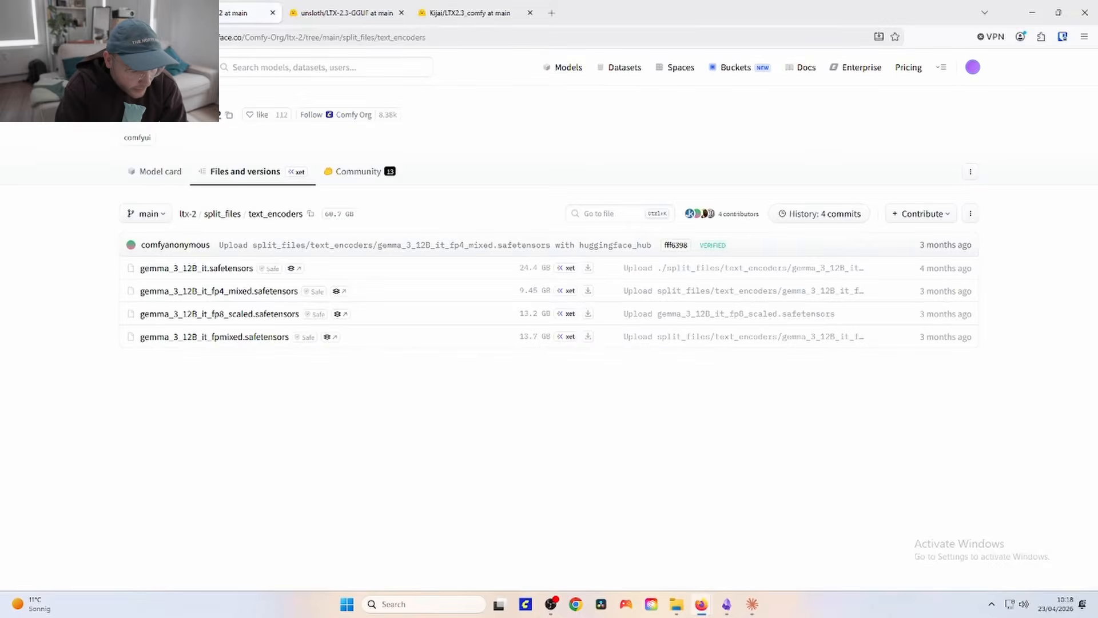
{"action": "left_click", "coordinate": [86, 12]}
{"action": "scroll", "coordinate": [313, 282], "scroll_direction": "down", "scroll_amount": 5}
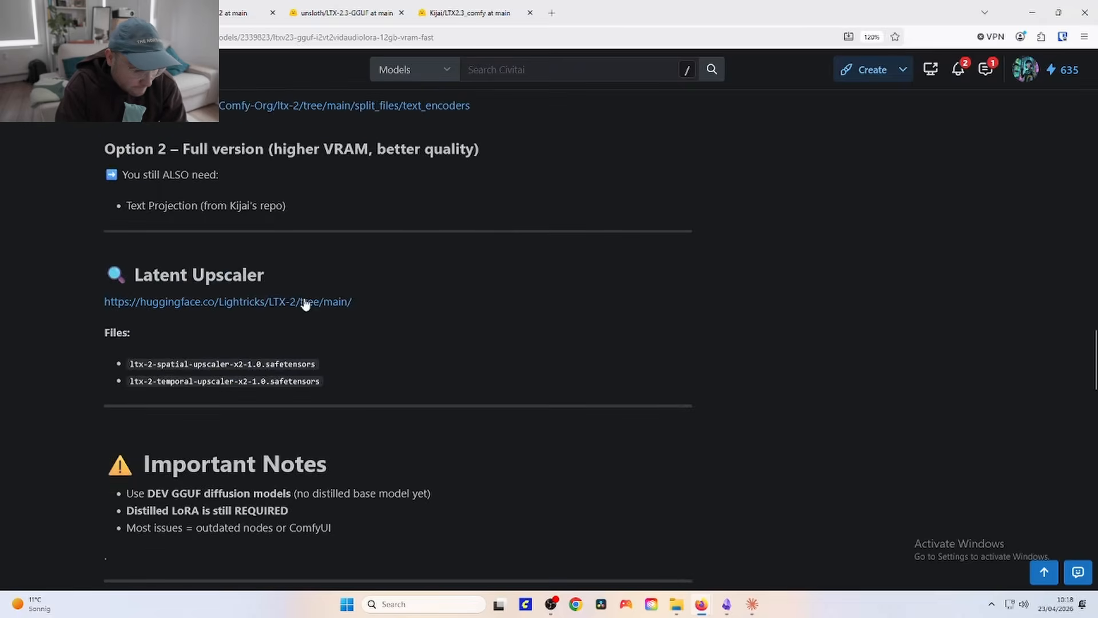
{"action": "left_click", "coordinate": [304, 302]}
{"action": "left_click", "coordinate": [85, 13]}
{"action": "scroll", "coordinate": [273, 328], "scroll_direction": "down", "scroll_amount": 6}
{"action": "scroll", "coordinate": [273, 328], "scroll_direction": "up", "scroll_amount": 11}
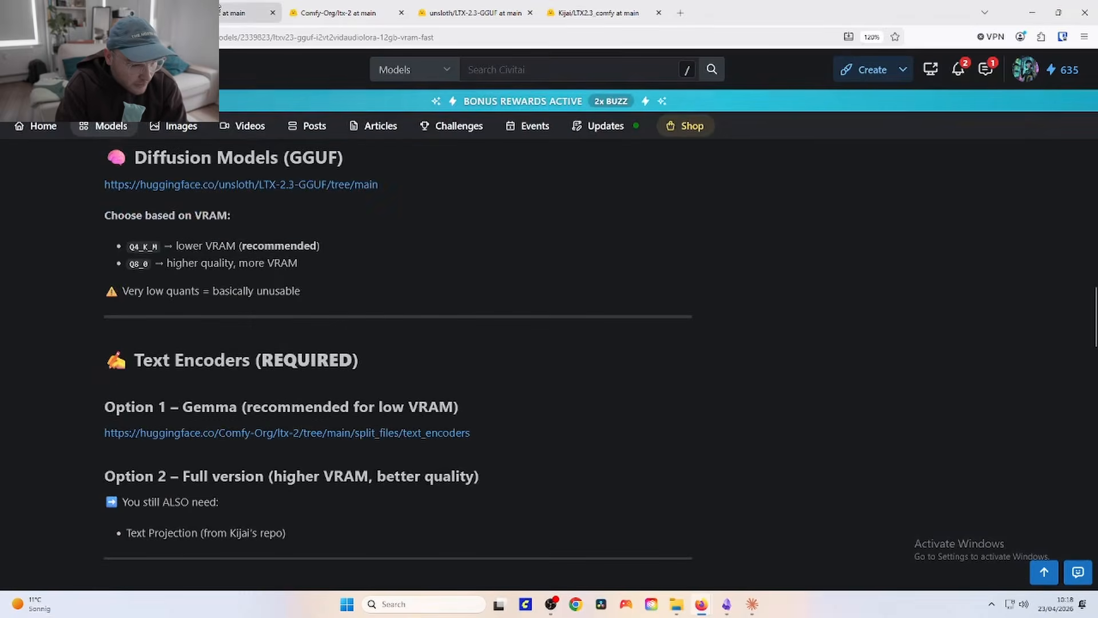
Step: Inspect the diffusion_models and loras folders in Kijai's LTX2.3_comfy repository, returning to its root
{"action": "left_click", "coordinate": [598, 13]}
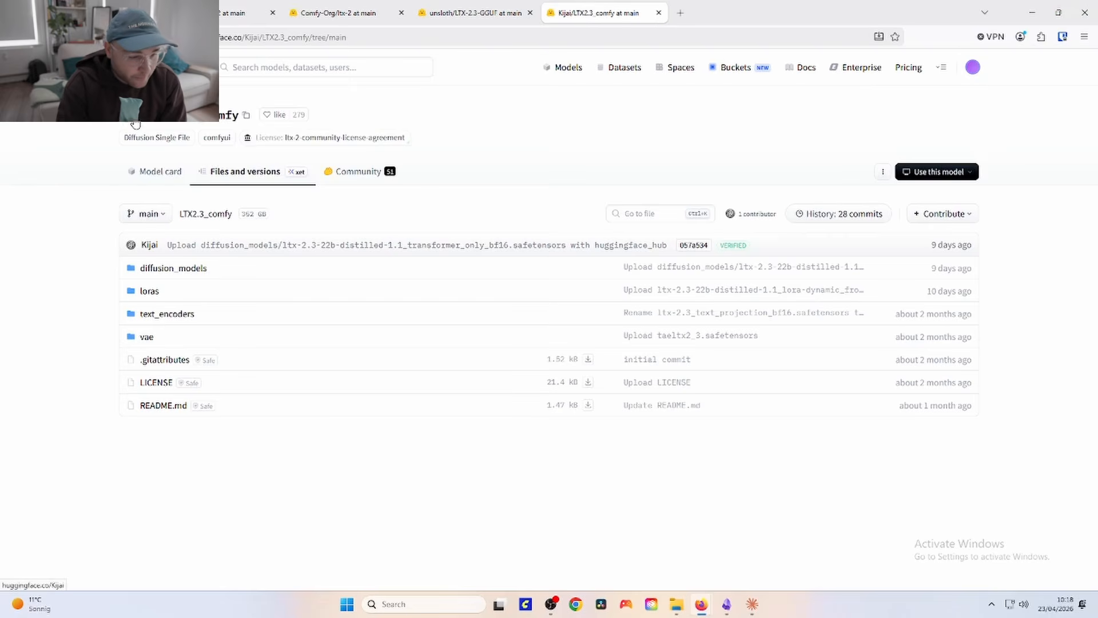
{"action": "left_click", "coordinate": [155, 271]}
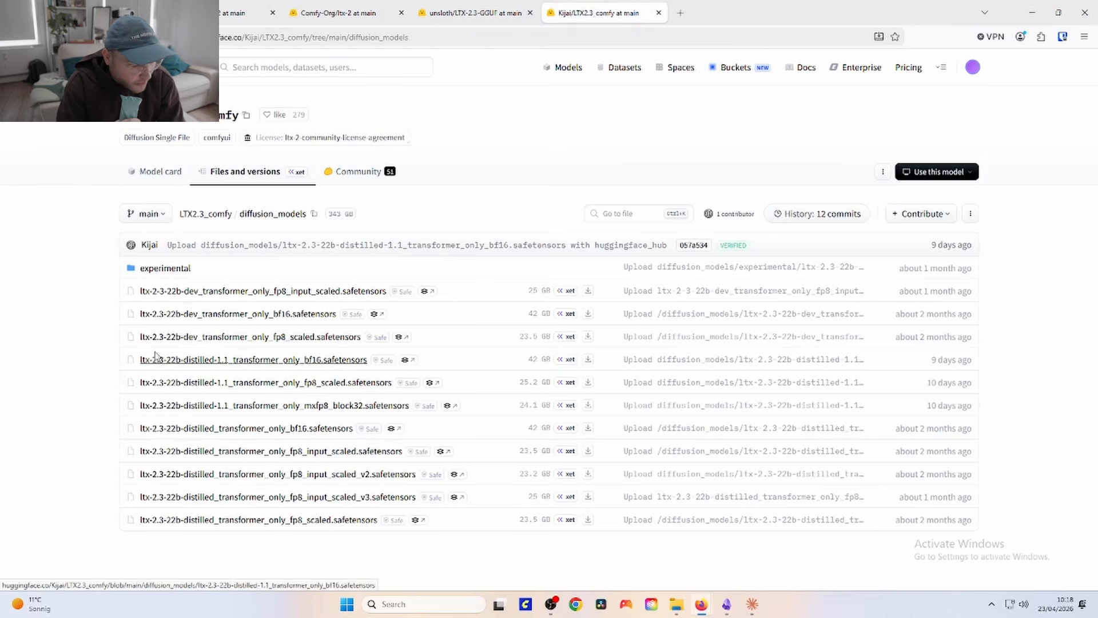
{"action": "key", "text": "alt+Left"}
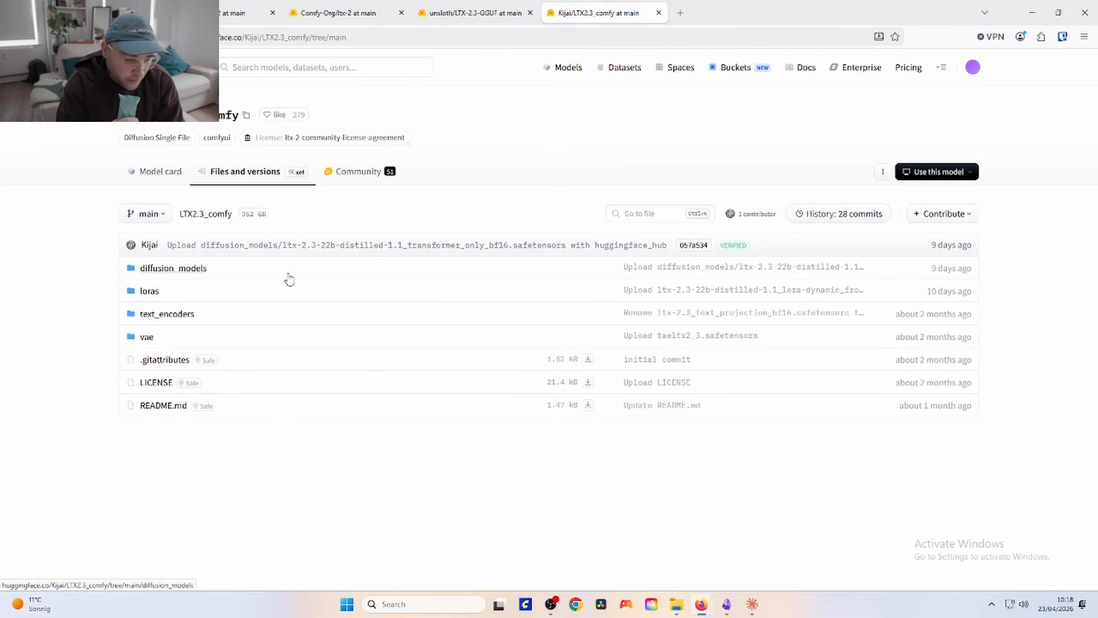
{"action": "left_click", "coordinate": [162, 293]}
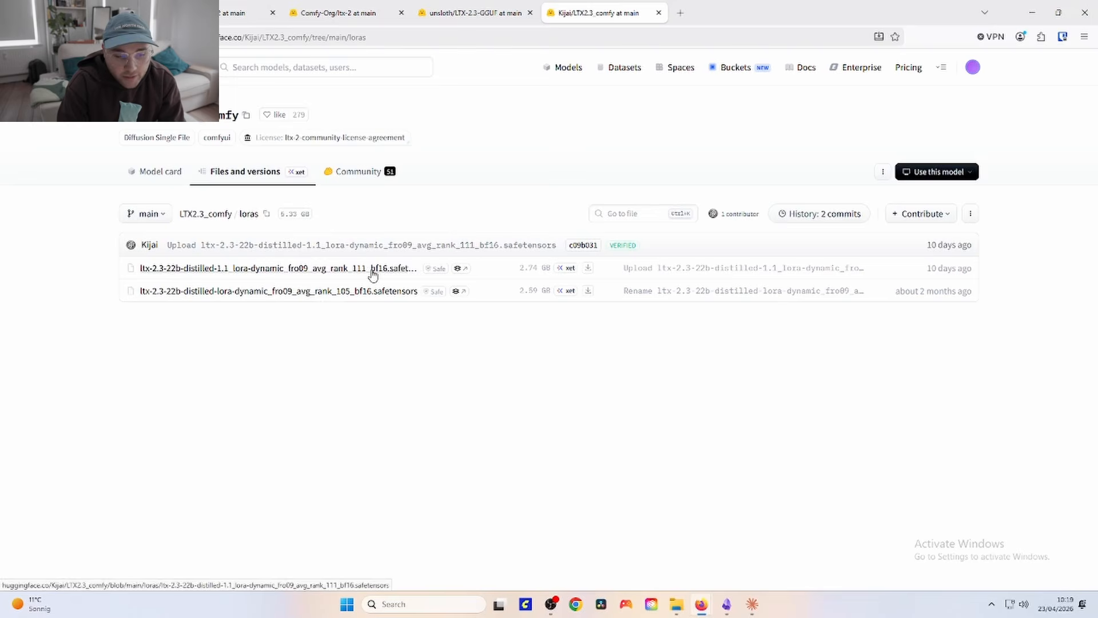
{"action": "left_click", "coordinate": [203, 216]}
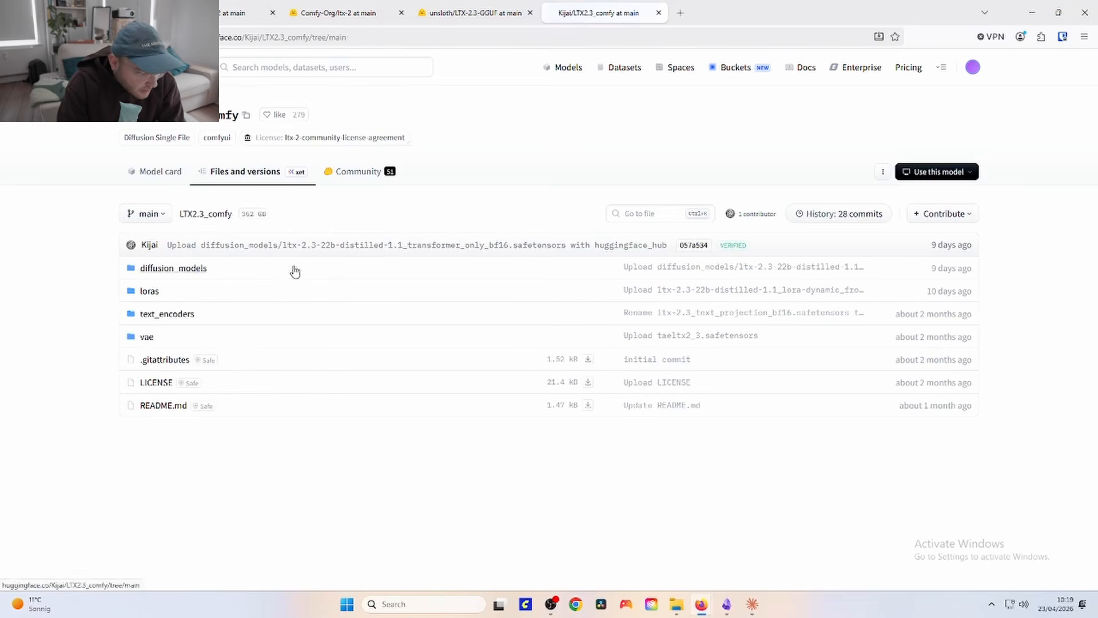
Step: Inspect the text_encoders and vae folders in Kijai's LTX2.3_comfy repository, returning to its root
{"action": "left_click", "coordinate": [187, 316]}
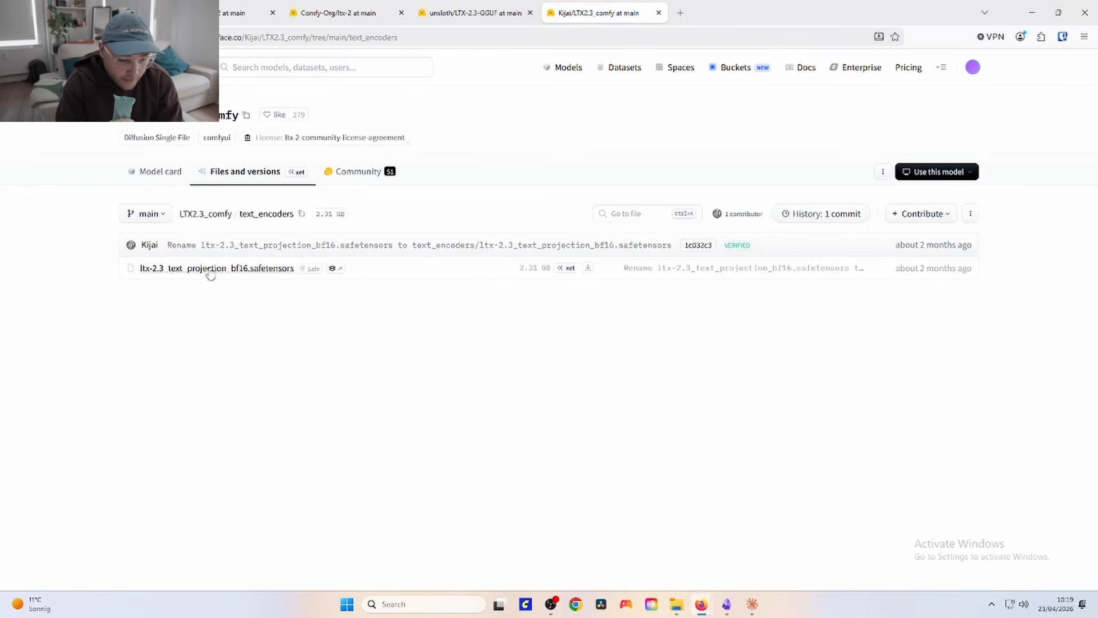
{"action": "left_click", "coordinate": [218, 219]}
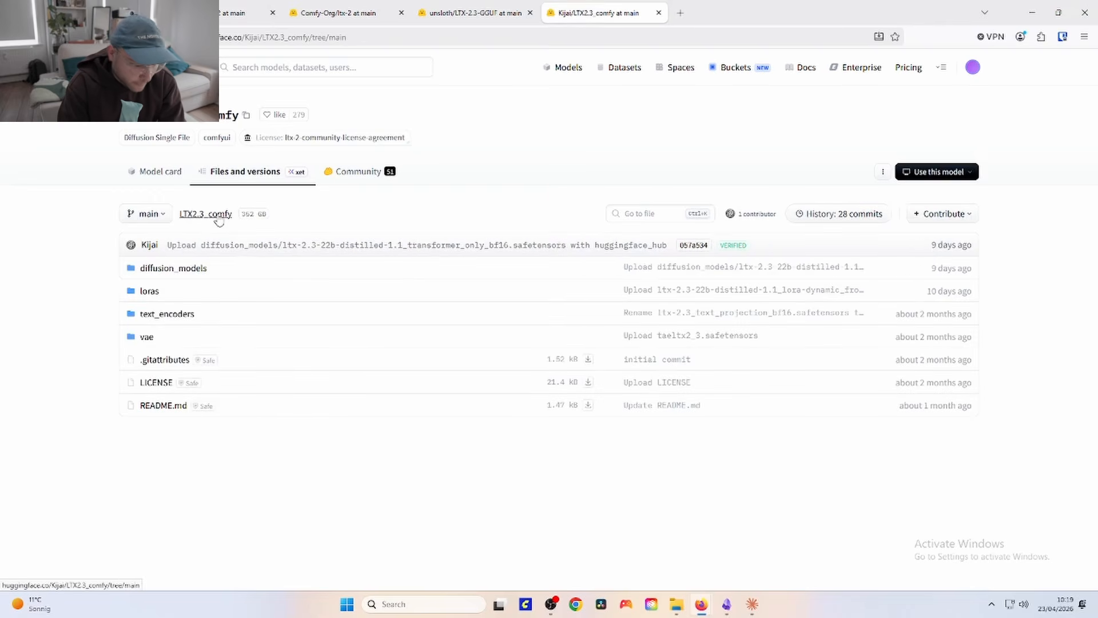
{"action": "left_click", "coordinate": [148, 337]}
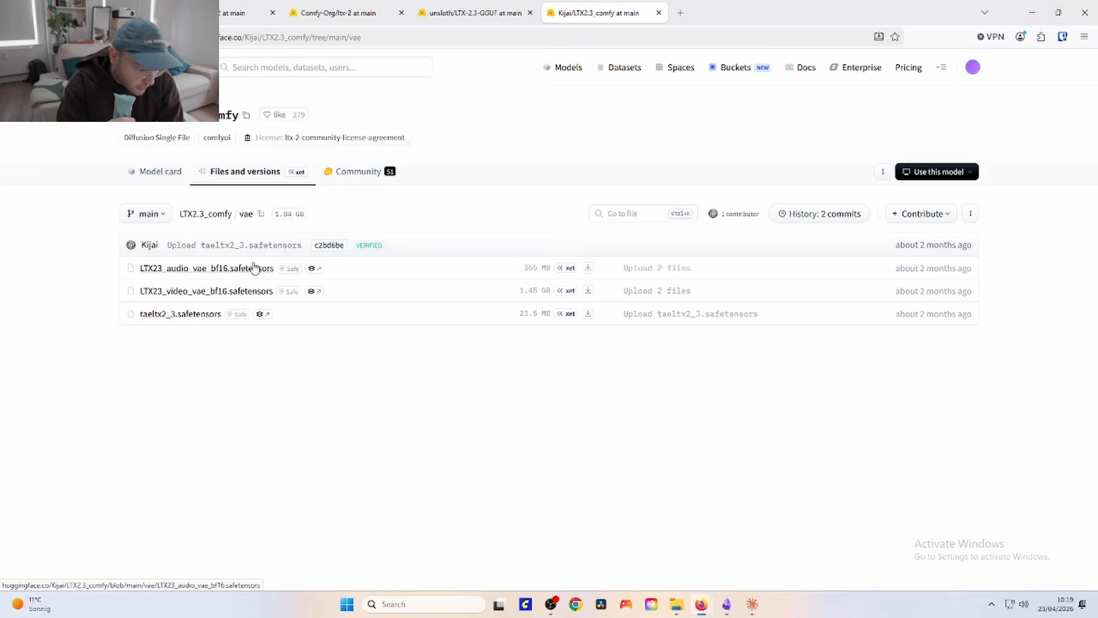
{"action": "left_click", "coordinate": [203, 216]}
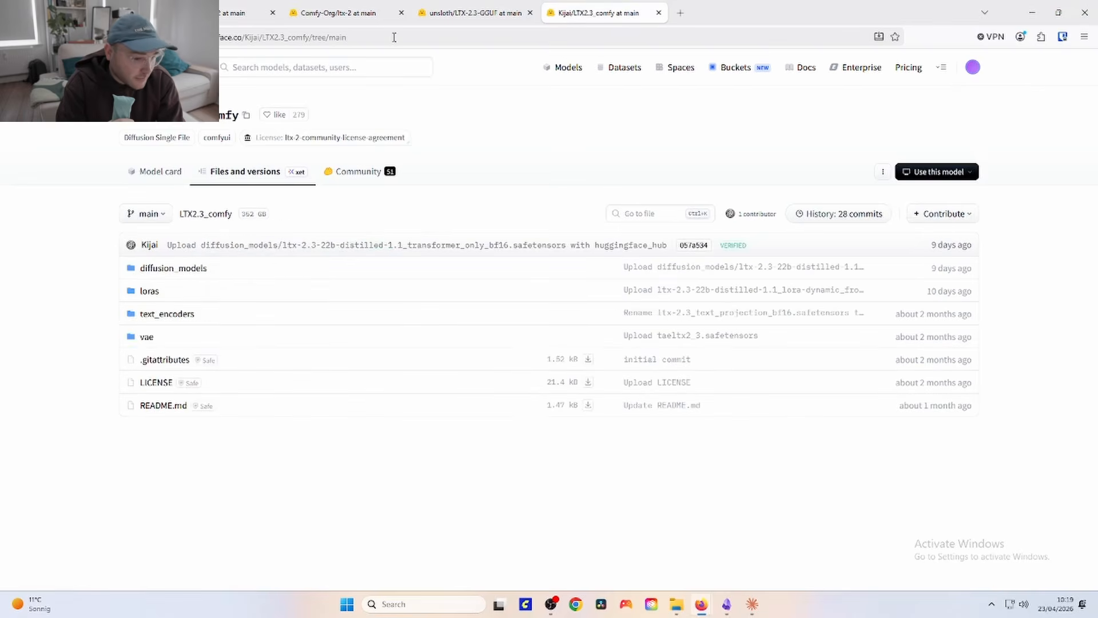
Step: Examine the ltx-2.3-22b-dev GGUF quantizations and their file sizes in the unsloth LTX-2.3-GGUF repository
{"action": "left_click", "coordinate": [460, 13]}
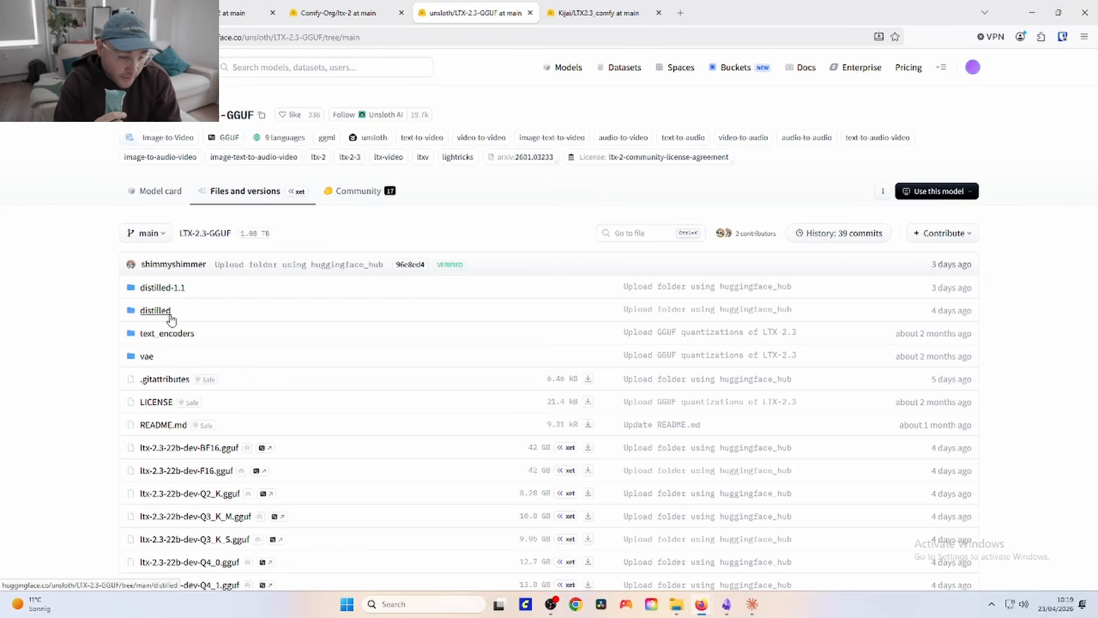
{"action": "scroll", "coordinate": [170, 320], "scroll_direction": "down", "scroll_amount": 3}
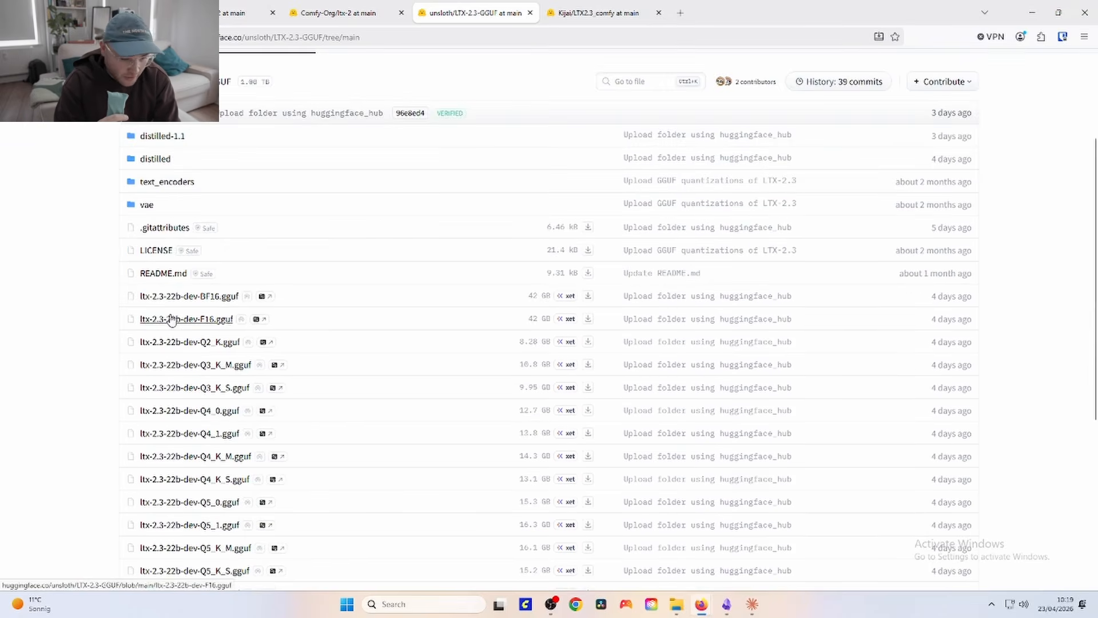
{"action": "scroll", "coordinate": [170, 319], "scroll_direction": "down", "scroll_amount": 1}
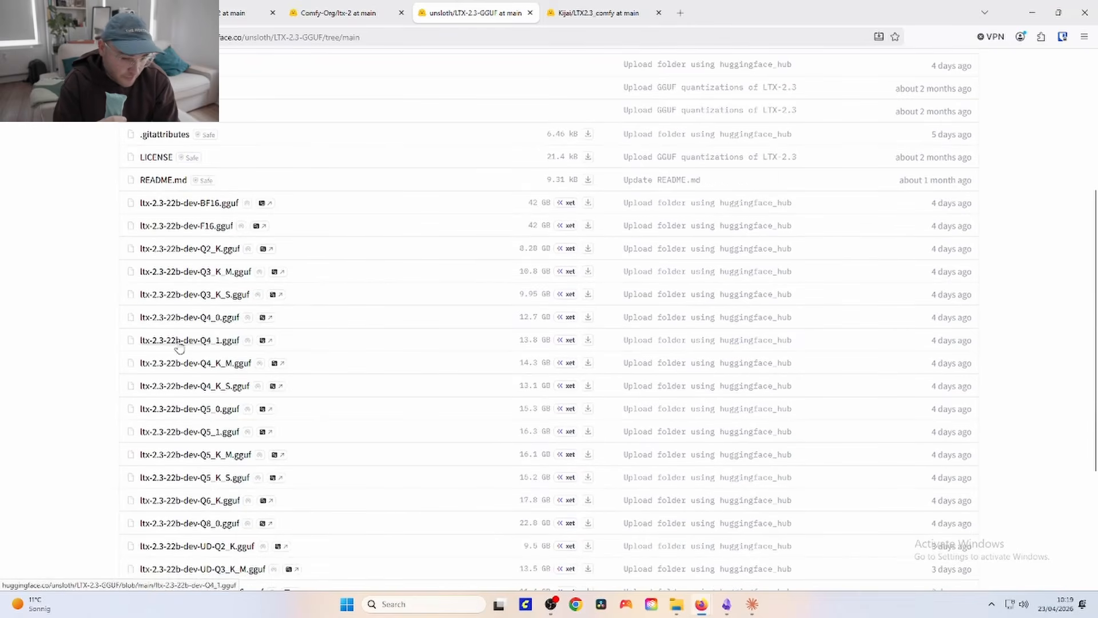
{"action": "scroll", "coordinate": [218, 440], "scroll_direction": "down", "scroll_amount": 1}
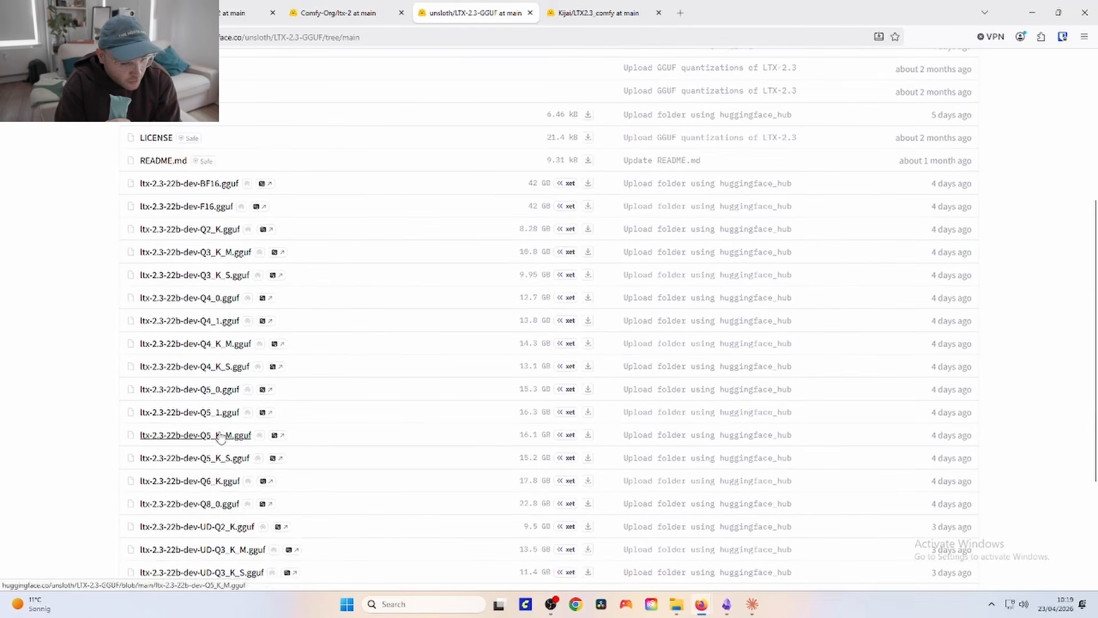
{"action": "scroll", "coordinate": [226, 438], "scroll_direction": "down", "scroll_amount": 1}
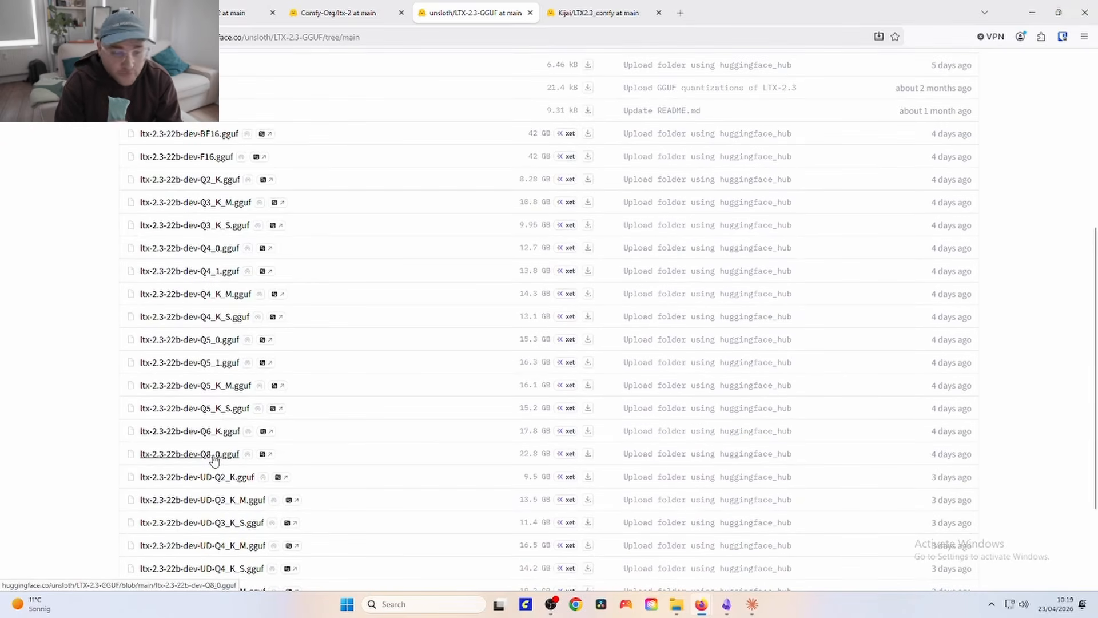
{"action": "scroll", "coordinate": [214, 459], "scroll_direction": "up", "scroll_amount": 1}
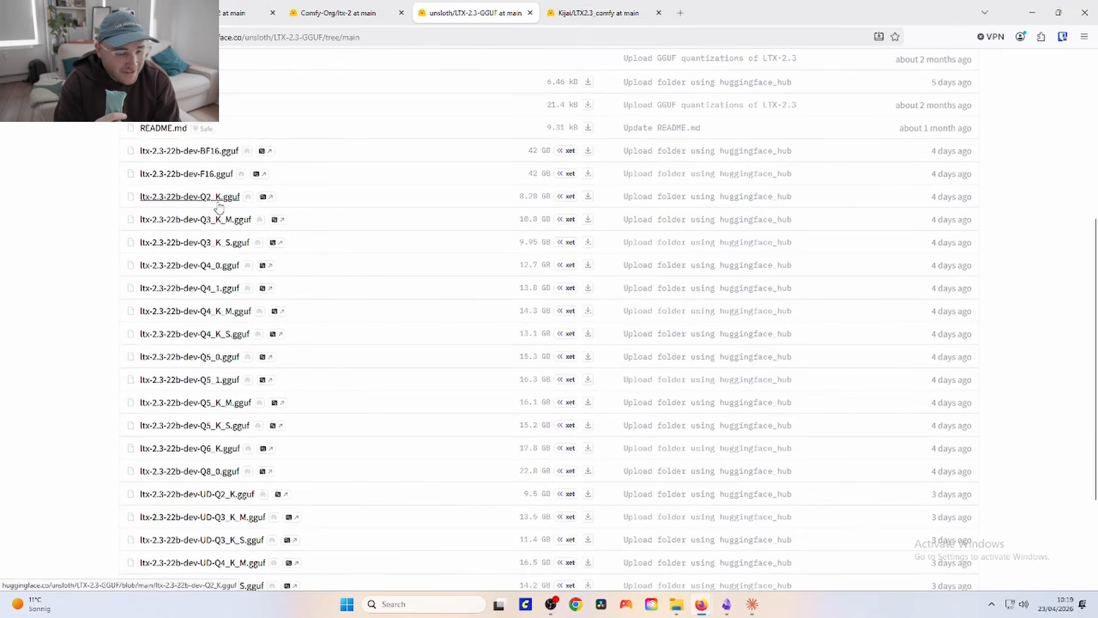
{"action": "scroll", "coordinate": [219, 208], "scroll_direction": "up", "scroll_amount": 1}
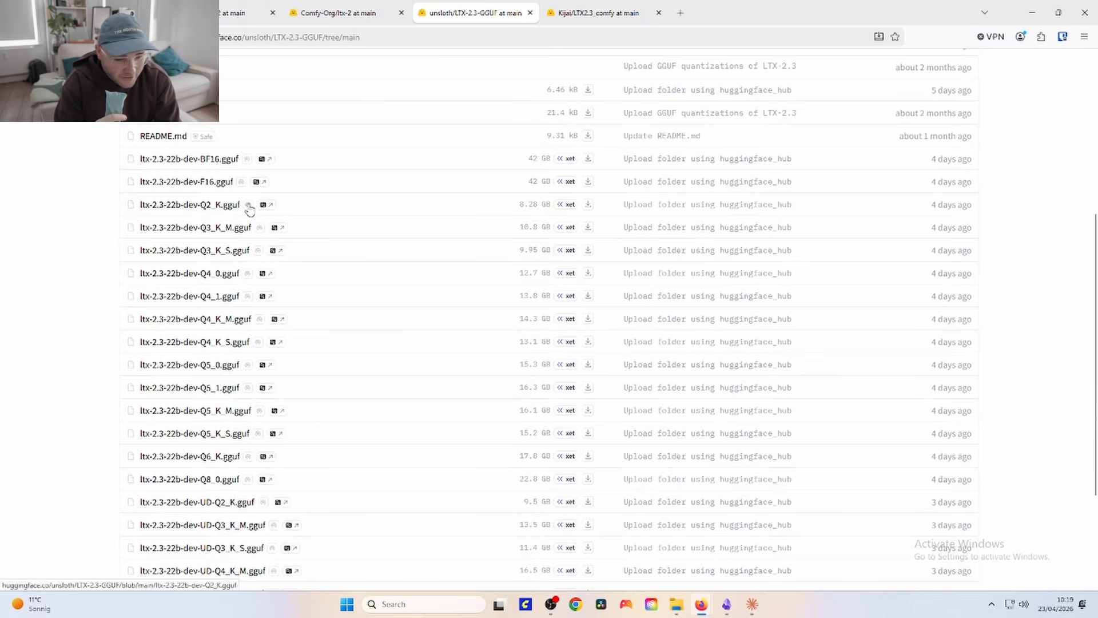
{"action": "scroll", "coordinate": [175, 209], "scroll_direction": "up", "scroll_amount": 5}
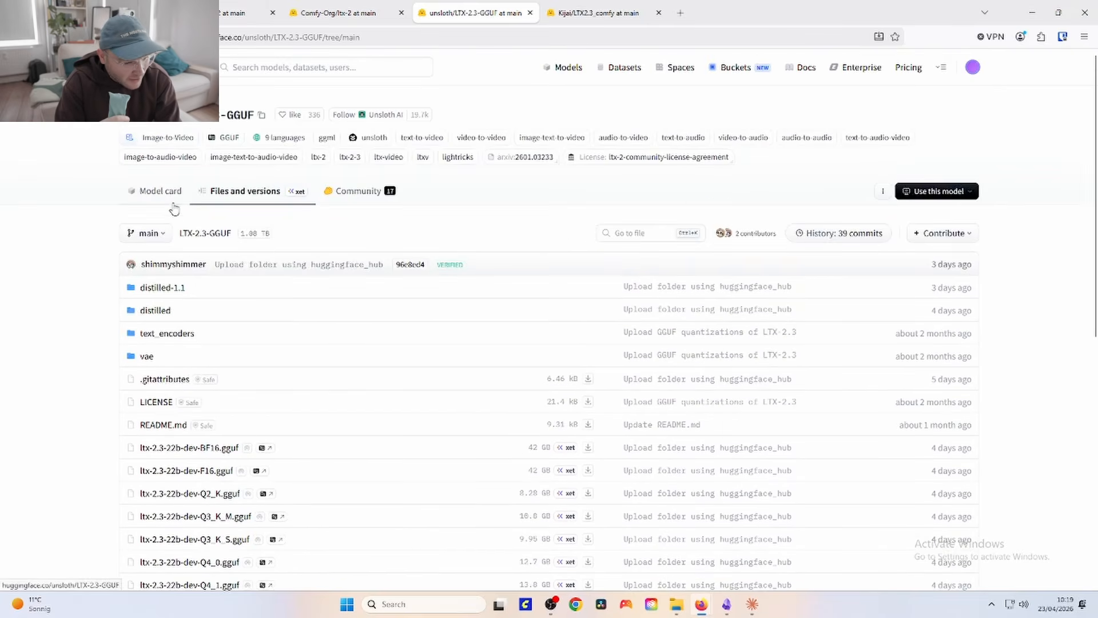
Step: Review the gemma_3_12B text encoder variants in the Comfy-Org ltx-2 repository
{"action": "left_click", "coordinate": [330, 13]}
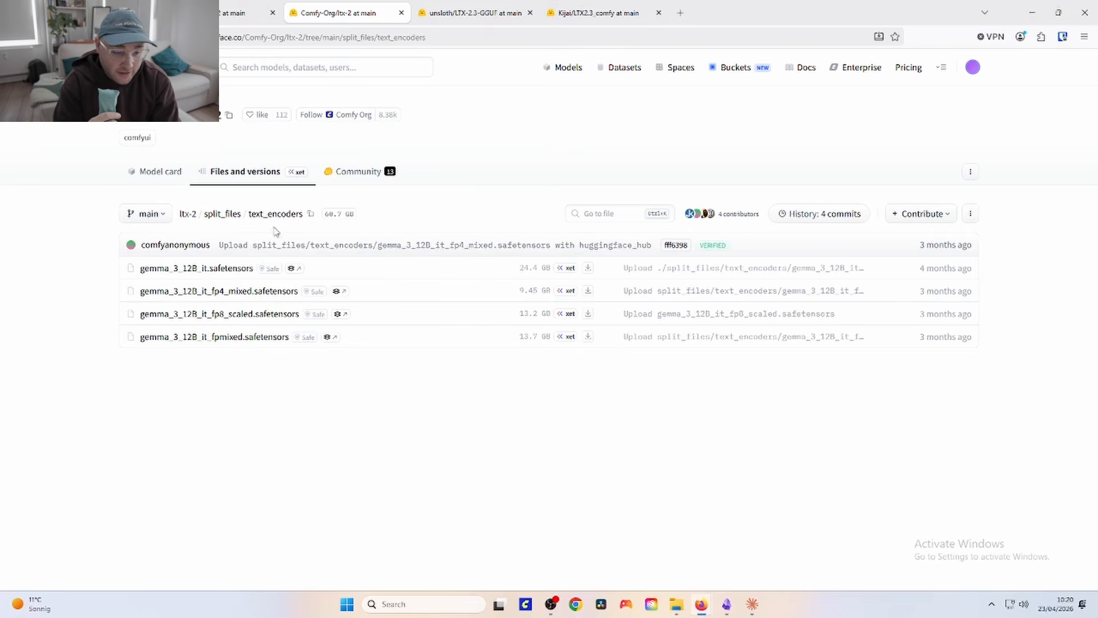
{"action": "left_click", "coordinate": [465, 14]}
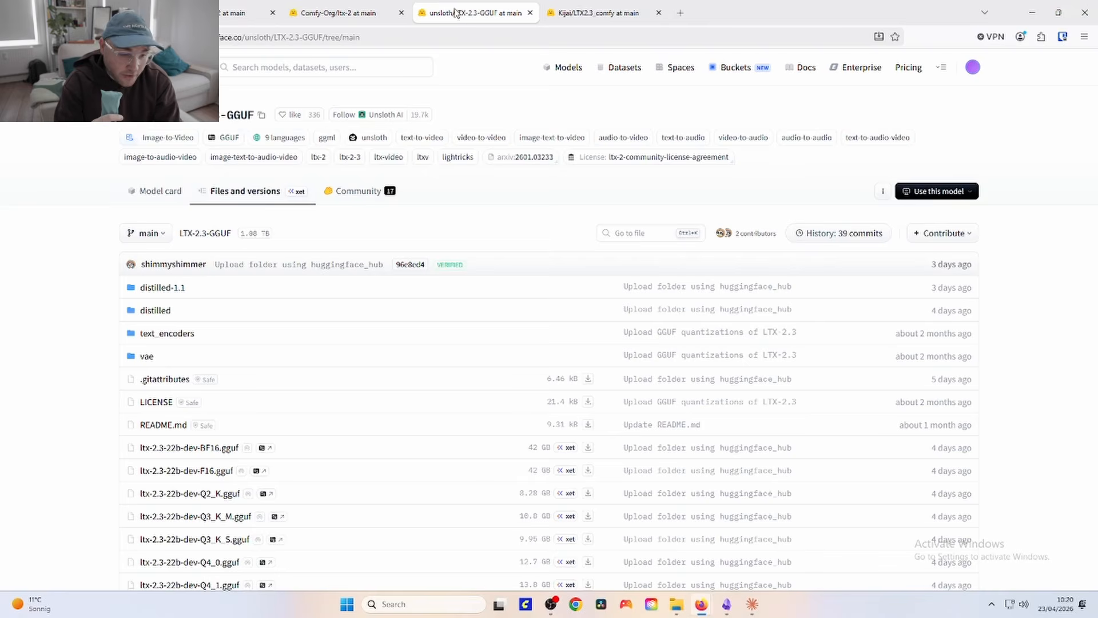
Step: Check the latent_upsampler folder and the root file list of the Lightricks LTX-2 repository for the x2 upscaler files
{"action": "left_click", "coordinate": [246, 12]}
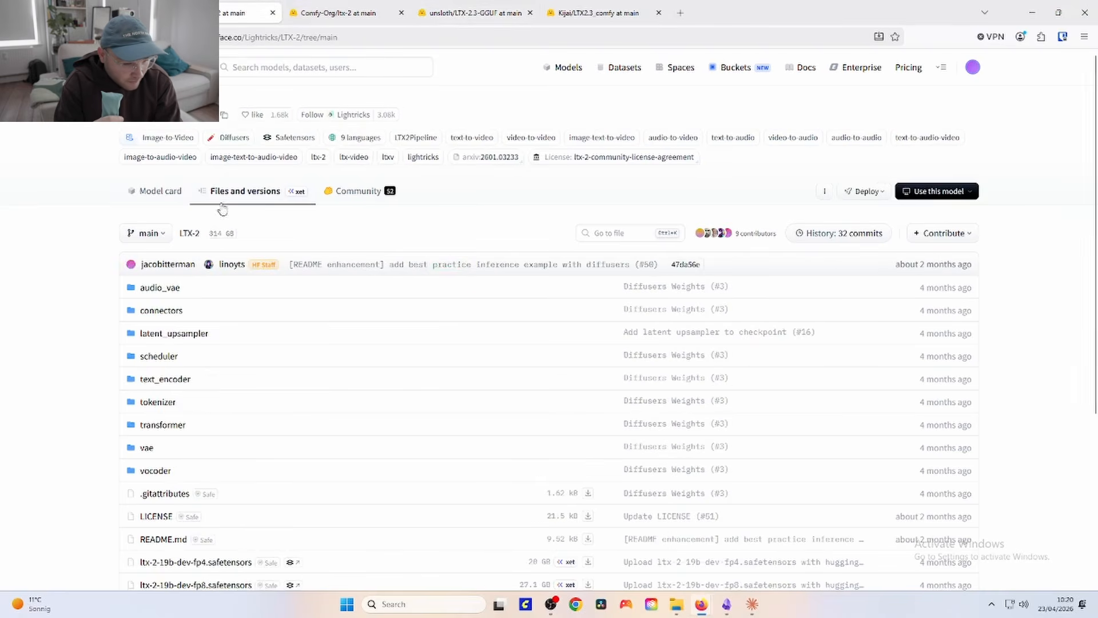
{"action": "scroll", "coordinate": [294, 321], "scroll_direction": "down", "scroll_amount": 1}
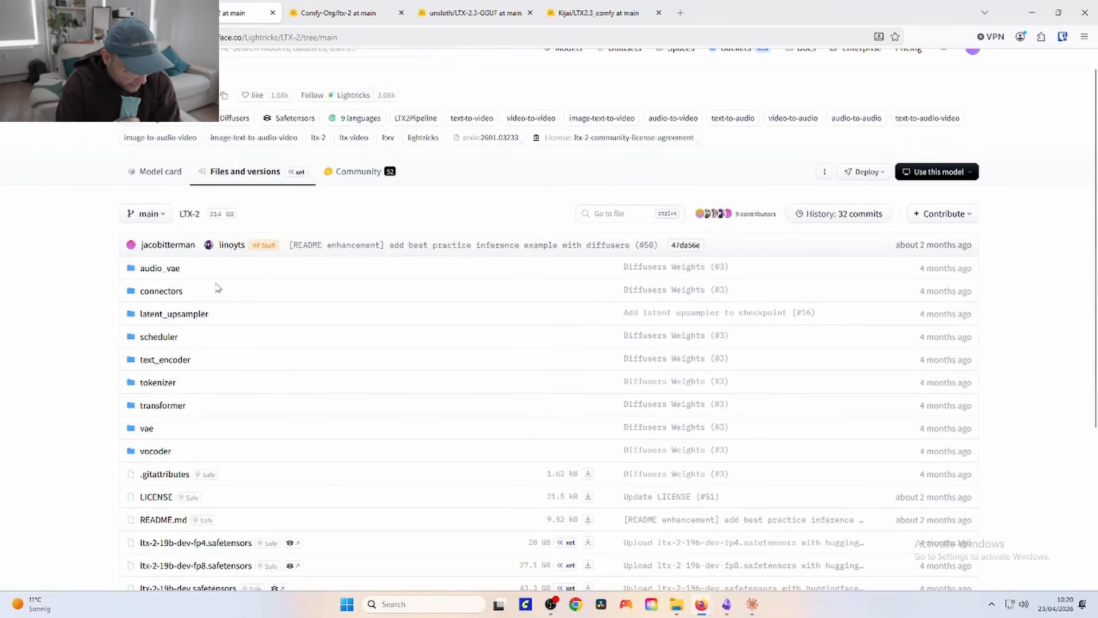
{"action": "left_click", "coordinate": [203, 313]}
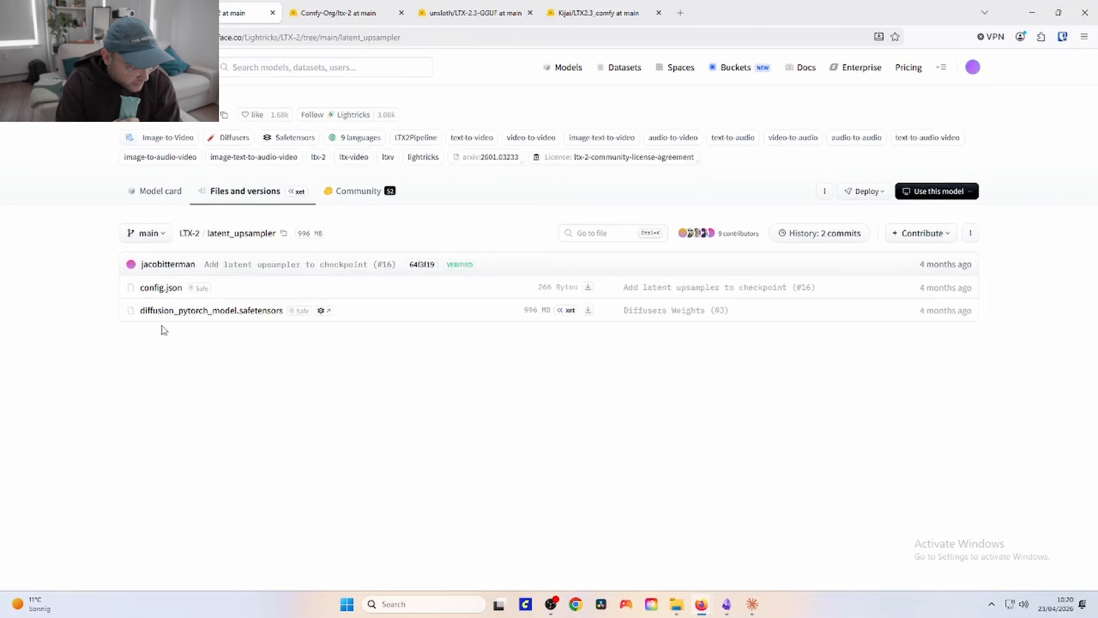
{"action": "left_click", "coordinate": [187, 233]}
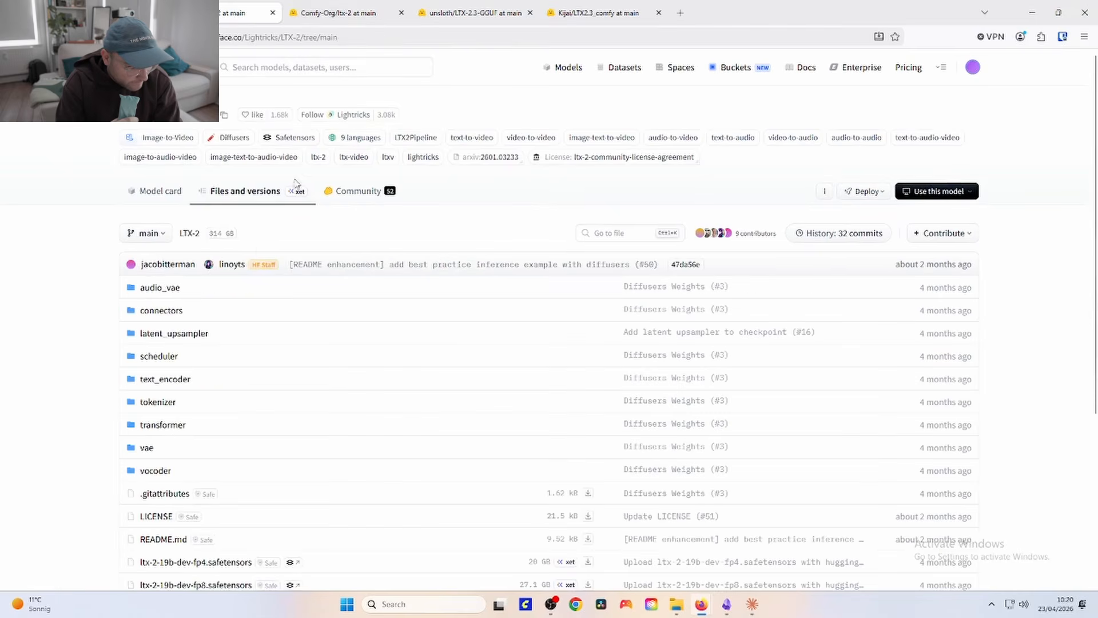
{"action": "scroll", "coordinate": [217, 385], "scroll_direction": "down", "scroll_amount": 4}
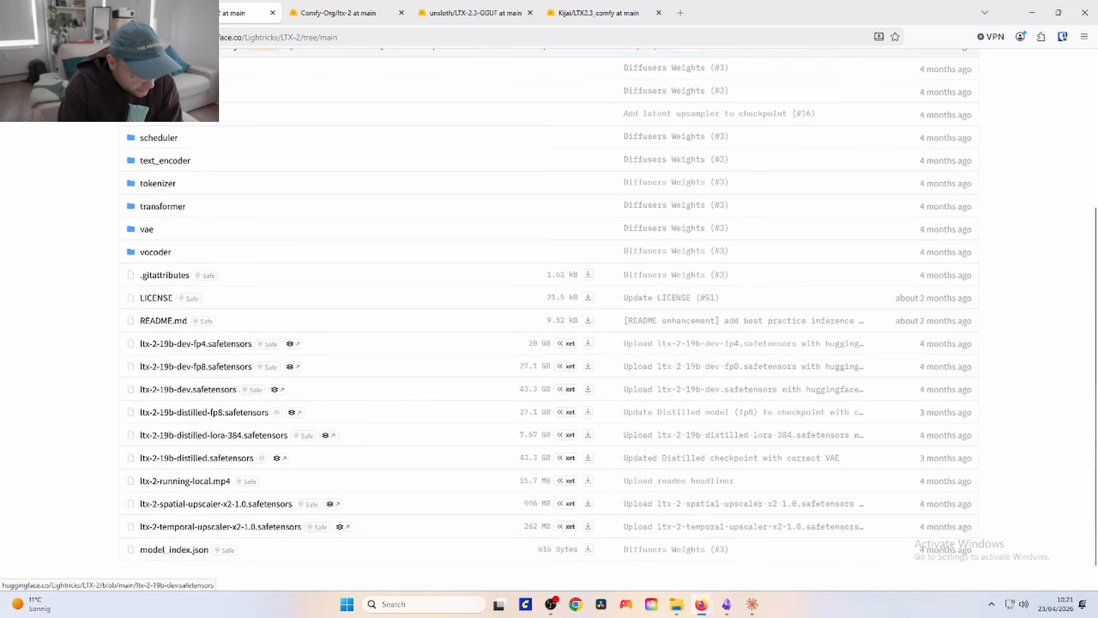
Step: Check the spatial and temporal upscaler file names listed under Latent Upscaler on the Civitai model page
{"action": "left_click", "coordinate": [98, 13]}
{"action": "scroll", "coordinate": [215, 289], "scroll_direction": "down", "scroll_amount": 7}
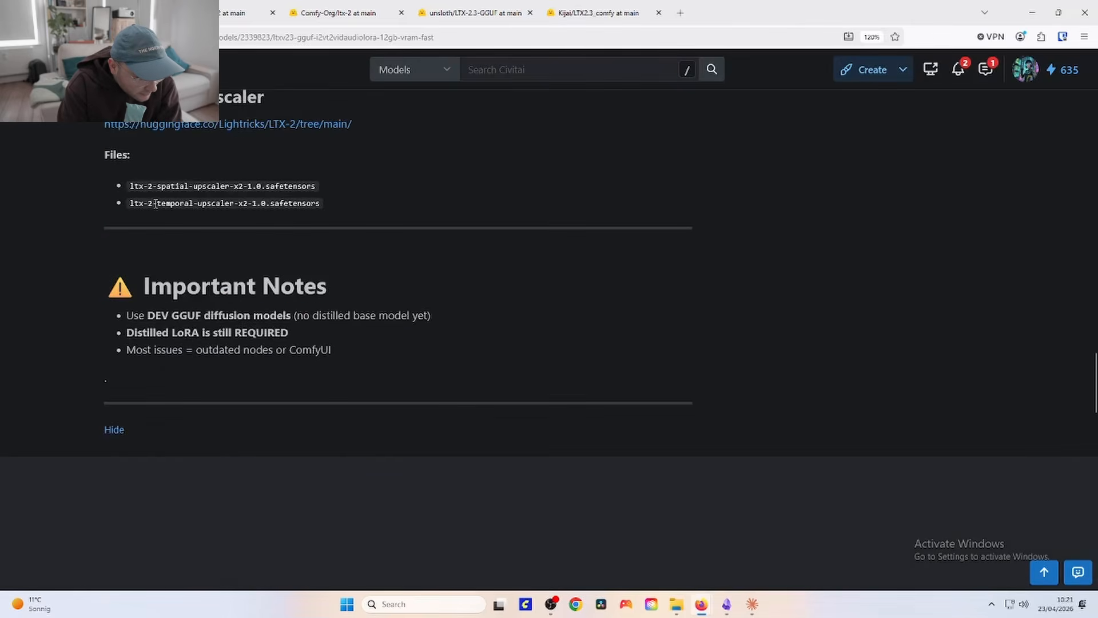
{"action": "scroll", "coordinate": [155, 204], "scroll_direction": "up", "scroll_amount": 1}
{"action": "left_click_drag", "start_coordinate": [130, 228], "coordinate": [294, 228]}
{"action": "left_click_drag", "start_coordinate": [144, 244], "coordinate": [281, 244]}
{"action": "left_click", "coordinate": [281, 244]}
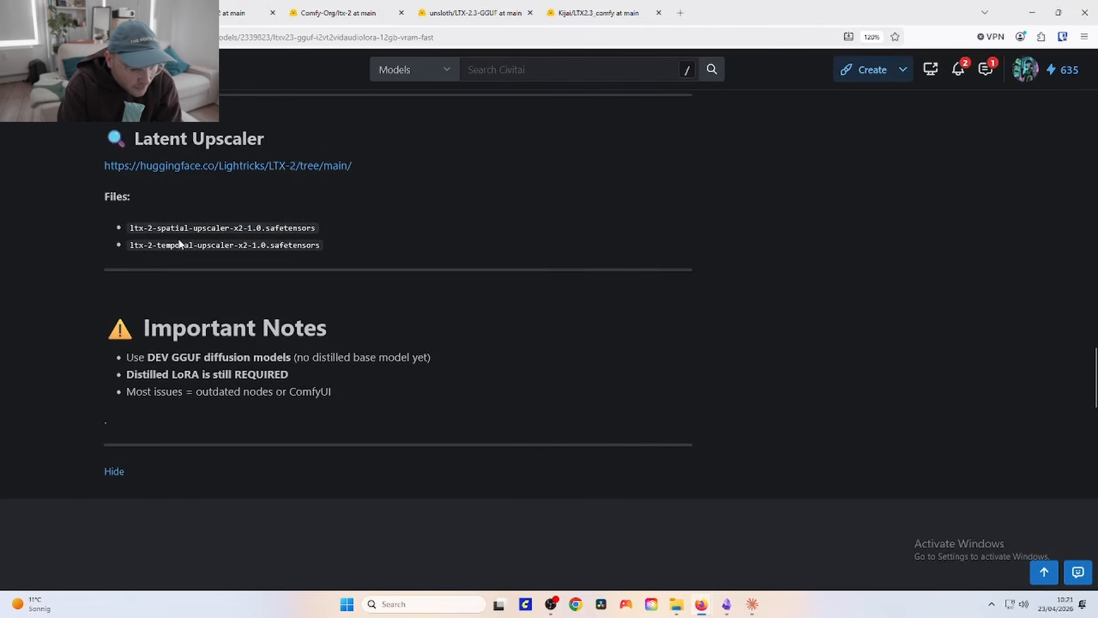
Step: Compare the x2 upscaler files in the Lightricks LTX-2 repository with the Civitai page and reread its text encoder, GGUF and Kijai repo sections
{"action": "scroll", "coordinate": [179, 243], "scroll_direction": "up", "scroll_amount": 2}
{"action": "left_click", "coordinate": [206, 13]}
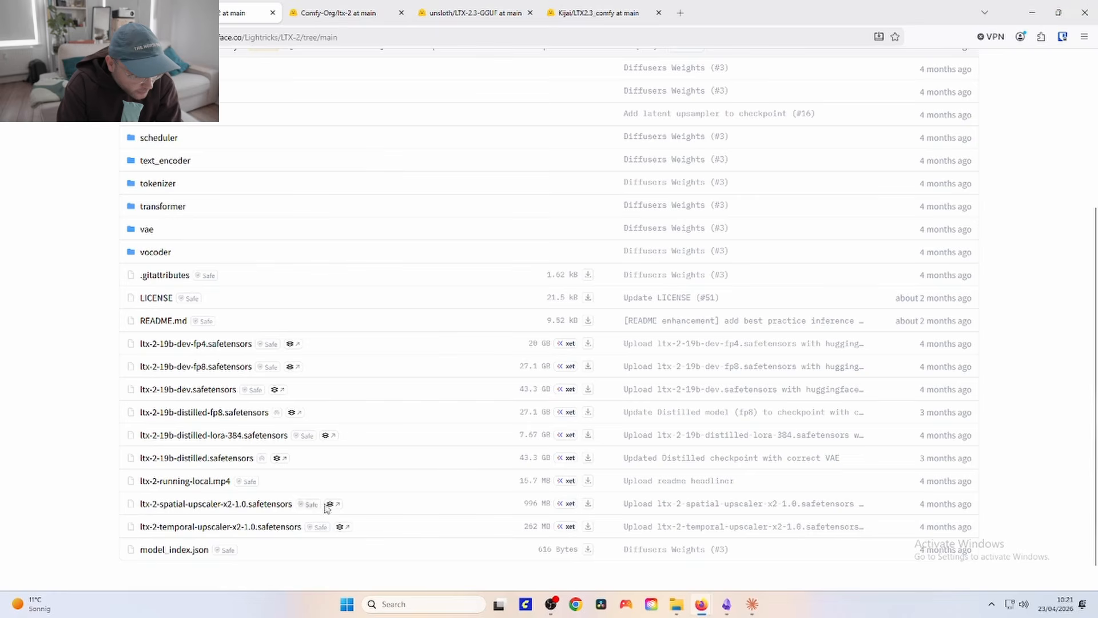
{"action": "left_click", "coordinate": [106, 13]}
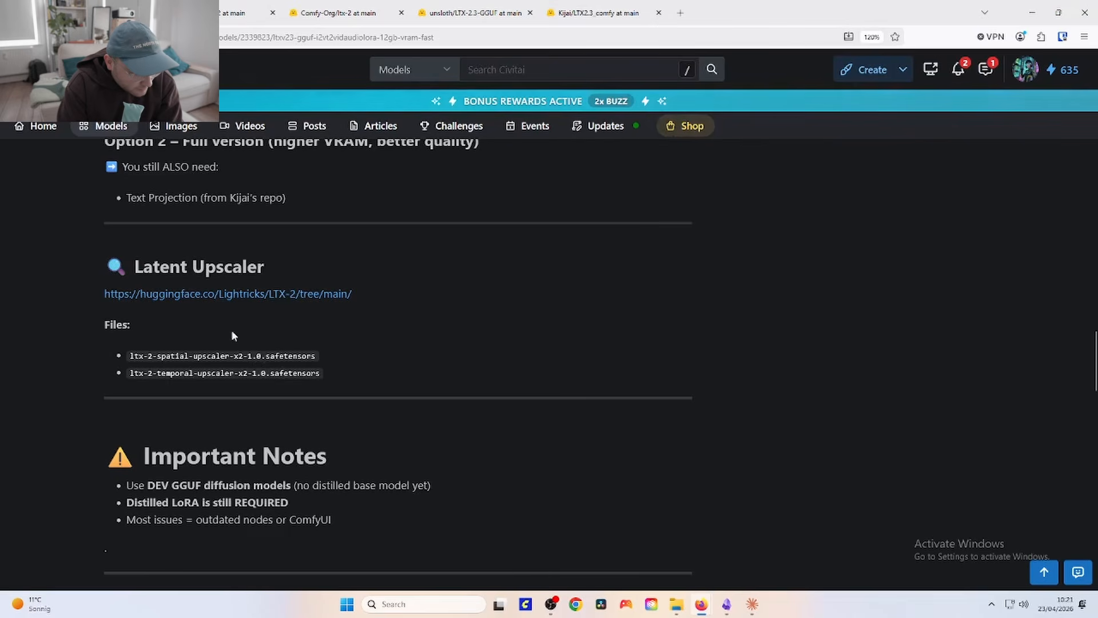
{"action": "scroll", "coordinate": [228, 326], "scroll_direction": "up", "scroll_amount": 3}
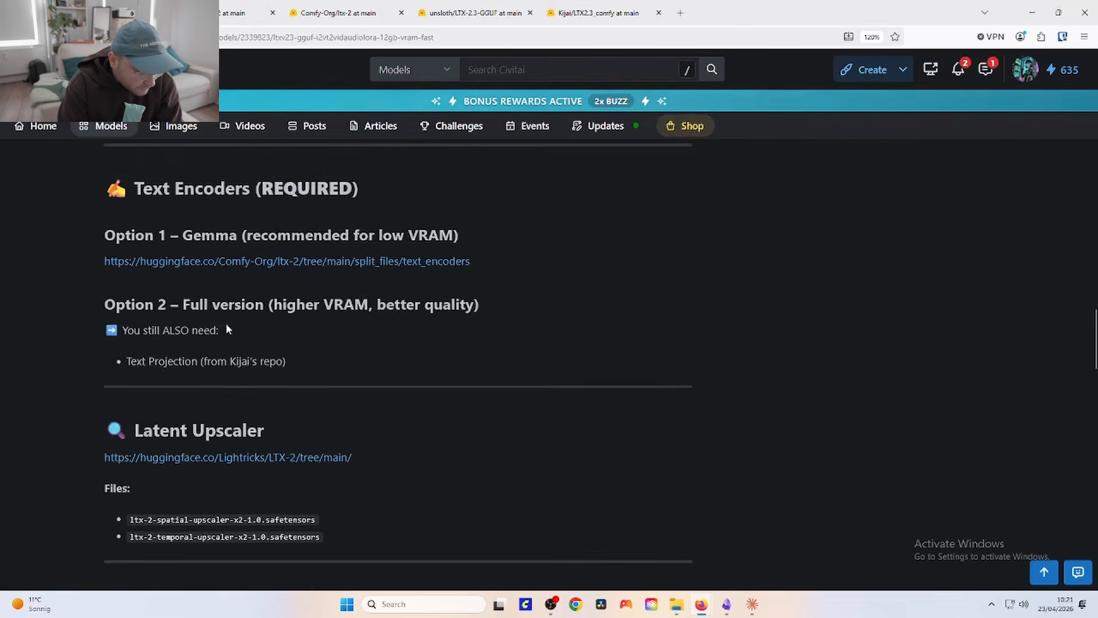
{"action": "scroll", "coordinate": [228, 327], "scroll_direction": "up", "scroll_amount": 4}
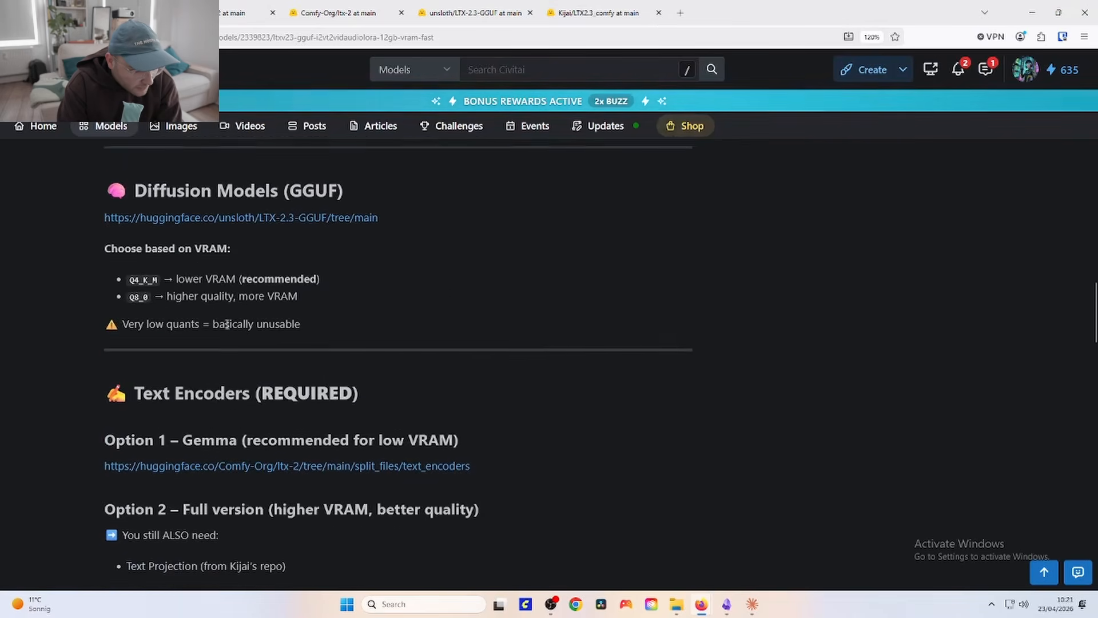
{"action": "scroll", "coordinate": [227, 324], "scroll_direction": "up", "scroll_amount": 4}
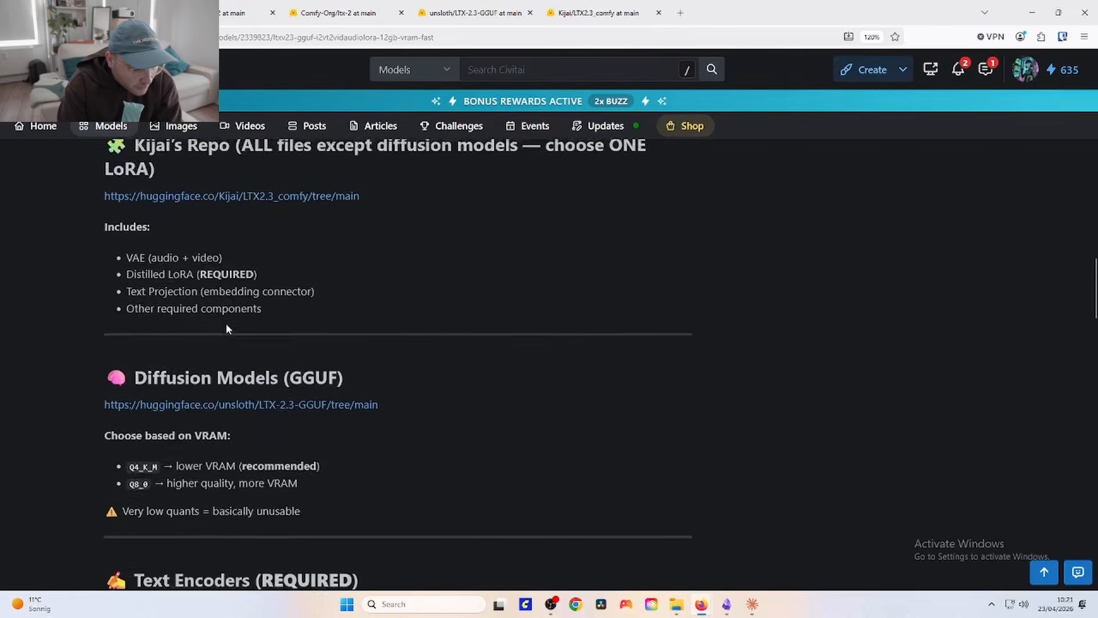
{"action": "scroll", "coordinate": [181, 303], "scroll_direction": "up", "scroll_amount": 1}
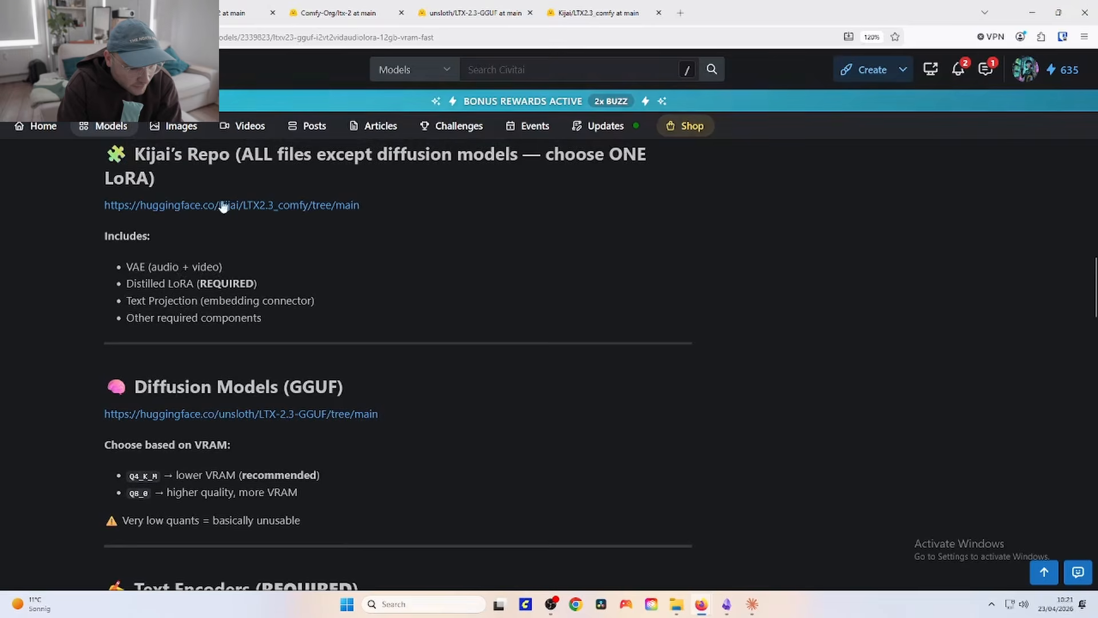
Step: Check the distilled LoRA files in the loras folder of the Kijai LTX2.3_comfy repository, then return to its root
{"action": "left_click", "coordinate": [601, 11]}
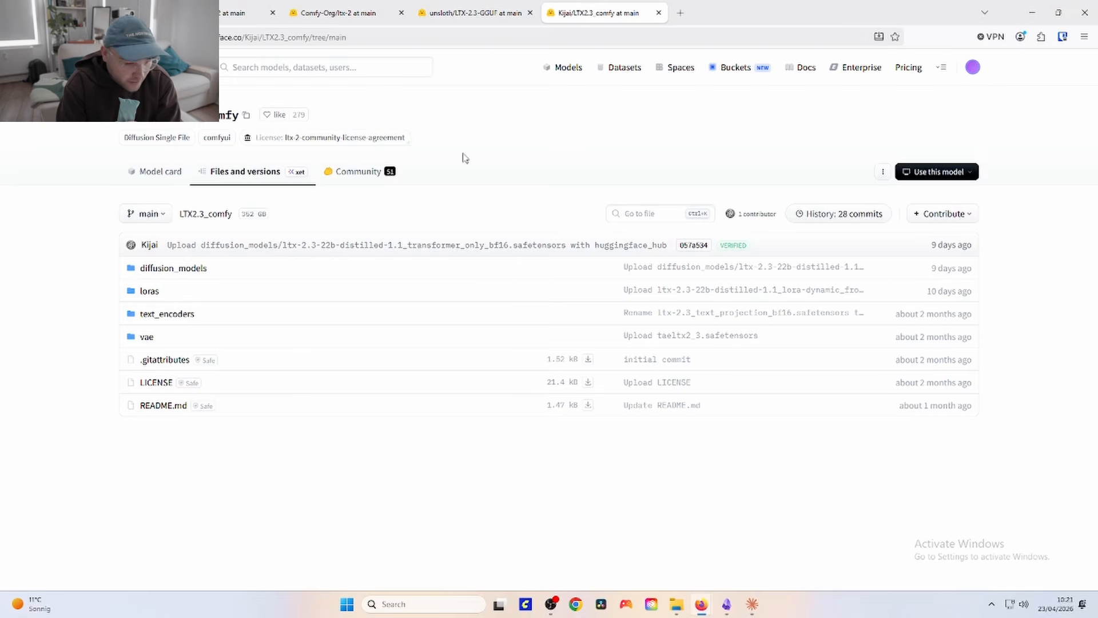
{"action": "left_click", "coordinate": [149, 293]}
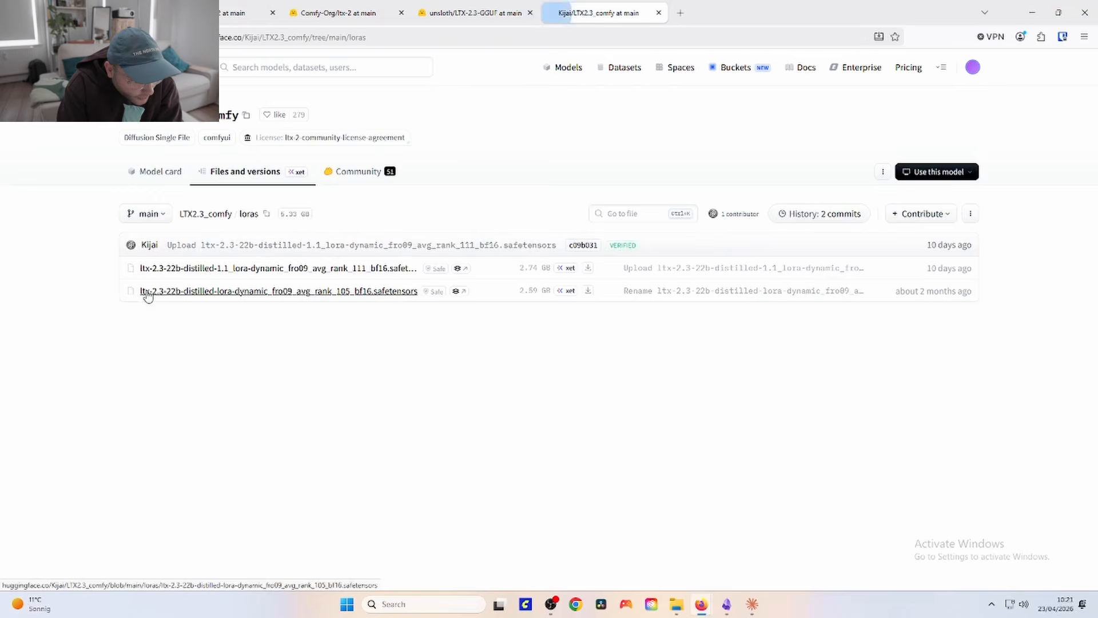
{"action": "left_click", "coordinate": [195, 215]}
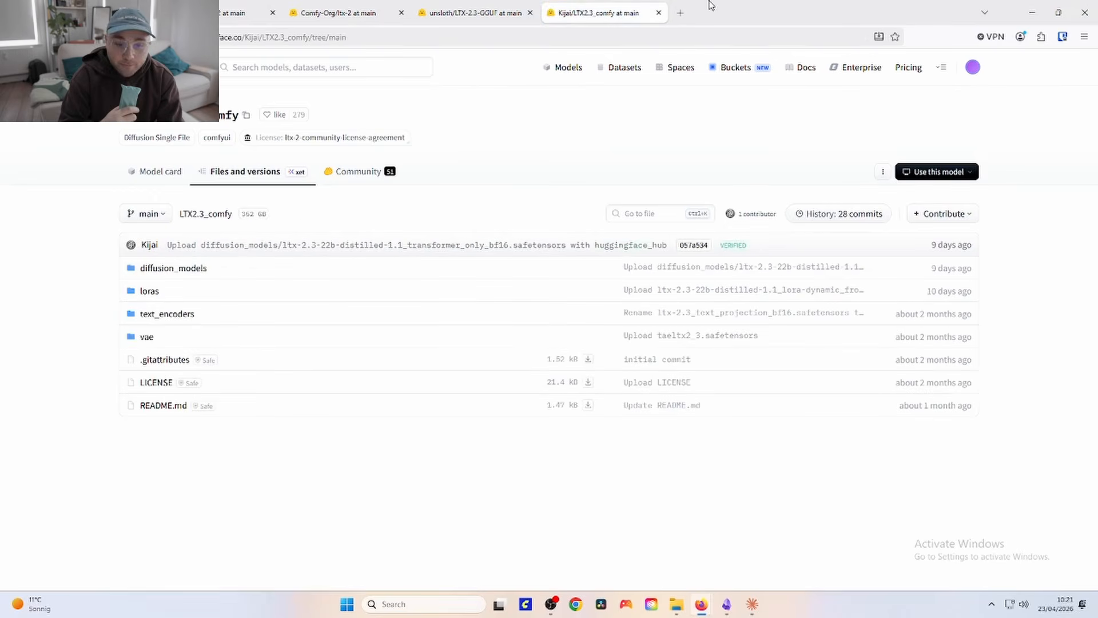
Step: Minimize the browser windows, open the LTXV - Models folder from the desktop, and look inside its LTX2.3 subfolder
{"action": "left_click", "coordinate": [1033, 13]}
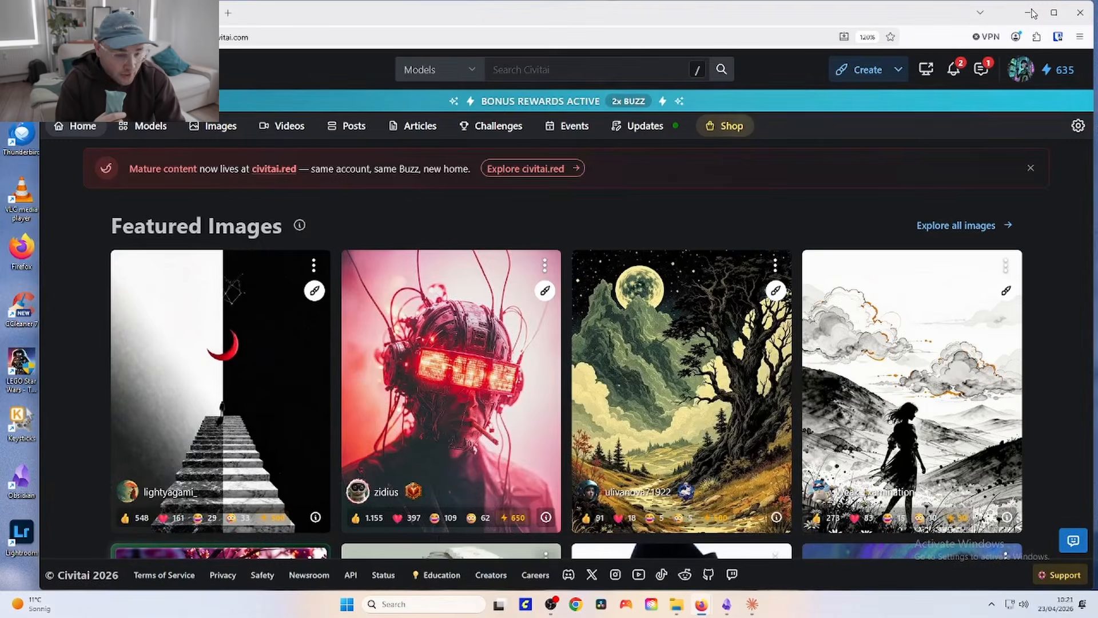
{"action": "left_click", "coordinate": [1033, 12]}
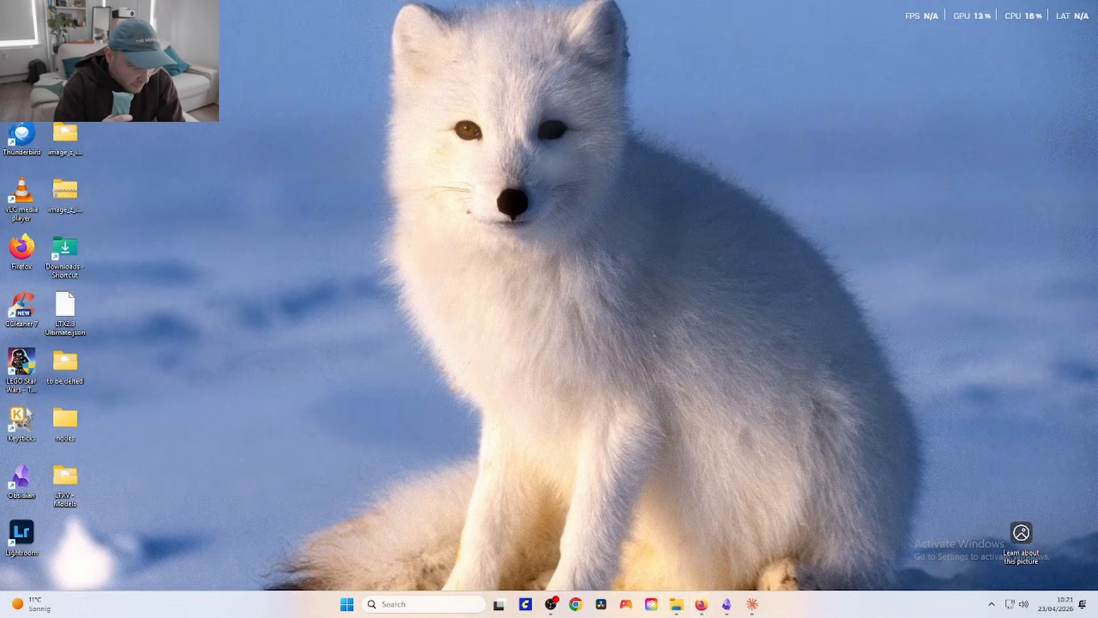
{"action": "double_click", "coordinate": [65, 492]}
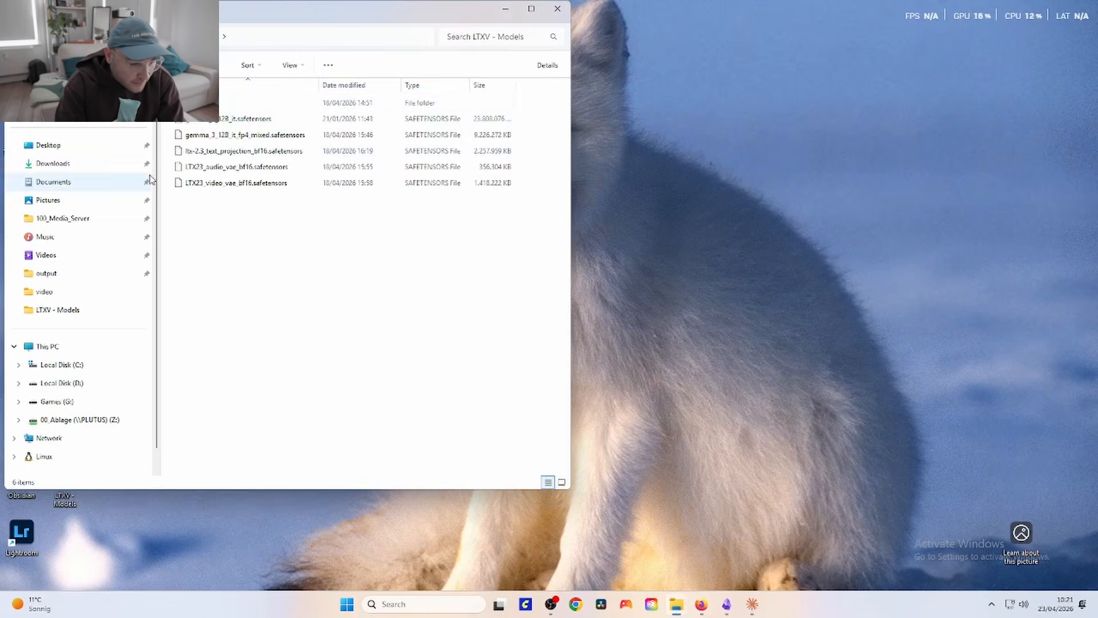
{"action": "left_click_drag", "start_coordinate": [253, 14], "coordinate": [329, 12]}
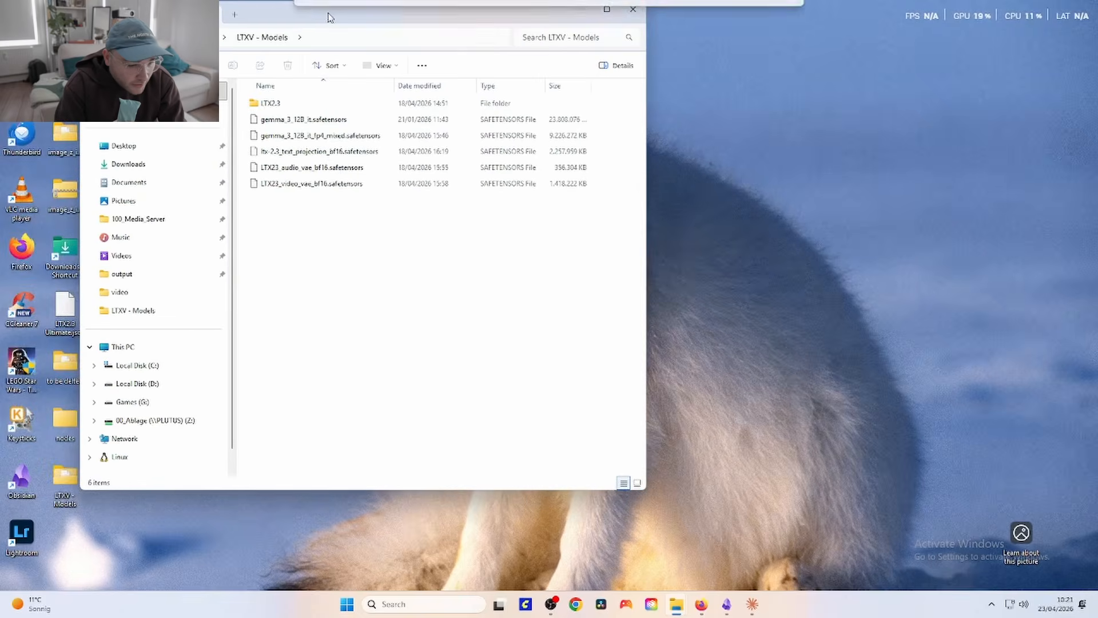
{"action": "left_click_drag", "start_coordinate": [281, 201], "coordinate": [287, 121]}
{"action": "double_click", "coordinate": [281, 104]}
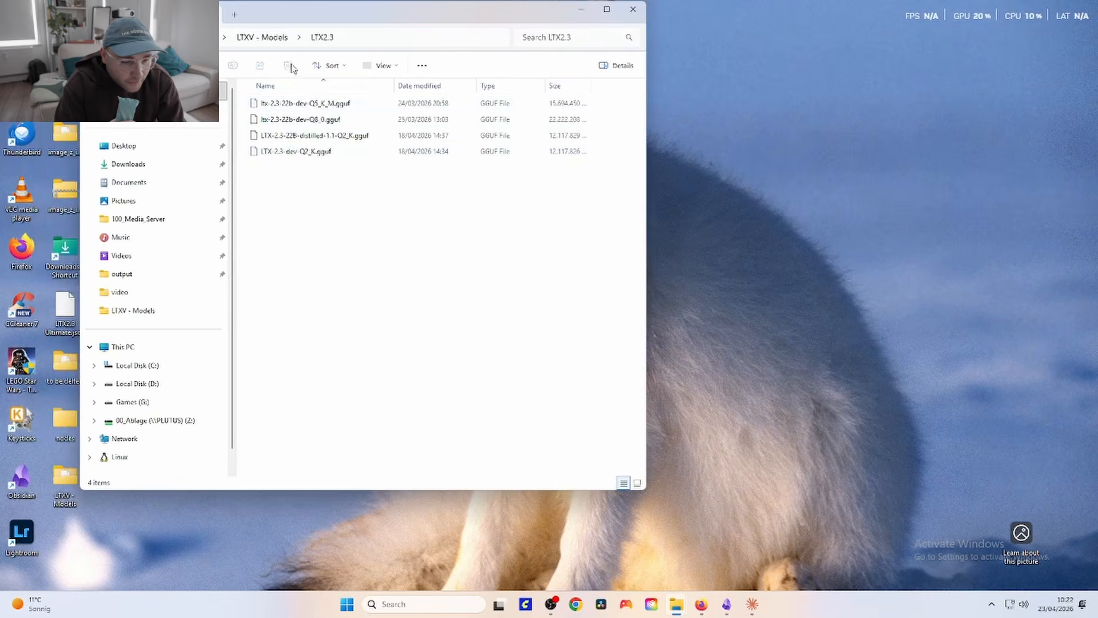
Step: Return to the parent LTXV - Models folder and move its window so the whole file list is in view
{"action": "left_click", "coordinate": [256, 30]}
{"action": "left_click", "coordinate": [271, 24]}
{"action": "left_click", "coordinate": [274, 38]}
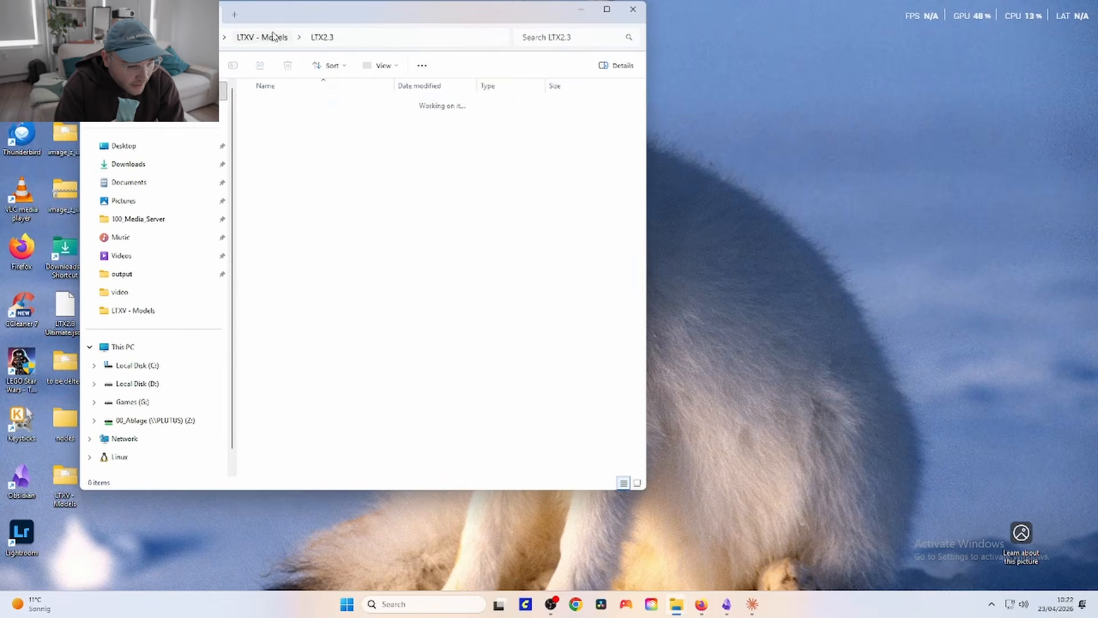
{"action": "left_click_drag", "start_coordinate": [404, 13], "coordinate": [527, 37]}
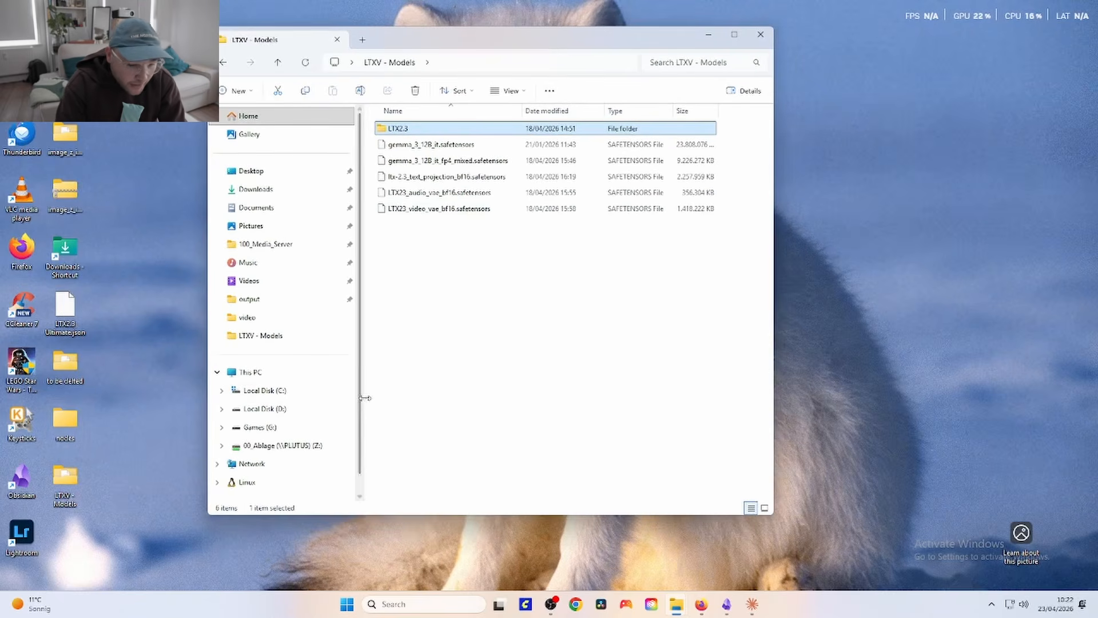
{"action": "left_click", "coordinate": [457, 478]}
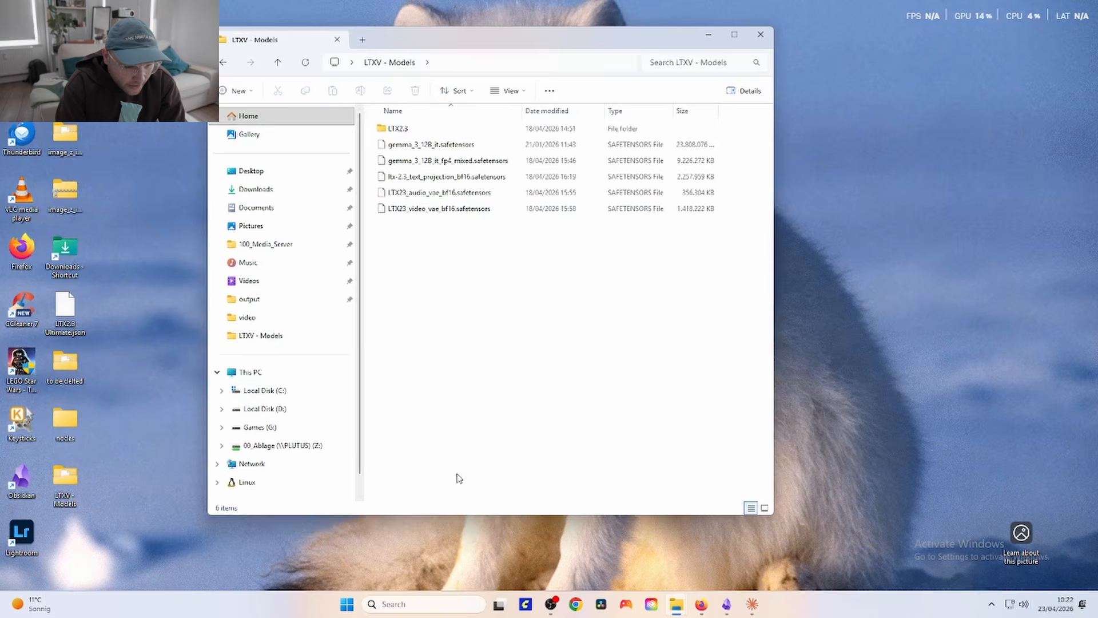
Step: Switch to ComfyUI, review the custom nodes the workflow is missing, and skip their installation from the notice
{"action": "left_click", "coordinate": [522, 596]}
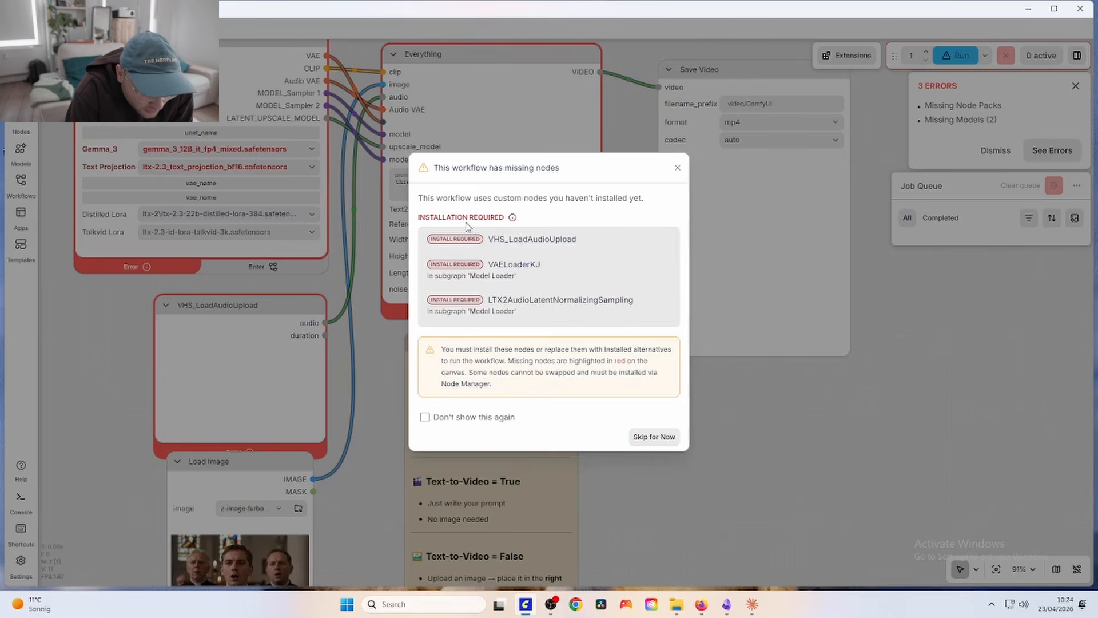
{"action": "left_click_drag", "start_coordinate": [488, 238], "coordinate": [572, 258]}
{"action": "left_click_drag", "start_coordinate": [497, 266], "coordinate": [545, 270]}
{"action": "left_click_drag", "start_coordinate": [493, 304], "coordinate": [629, 304]}
{"action": "left_click", "coordinate": [517, 330]}
{"action": "scroll", "coordinate": [518, 330], "scroll_direction": "down", "scroll_amount": 5}
{"action": "scroll", "coordinate": [518, 330], "scroll_direction": "up", "scroll_amount": 3}
{"action": "scroll", "coordinate": [516, 326], "scroll_direction": "down", "scroll_amount": 3}
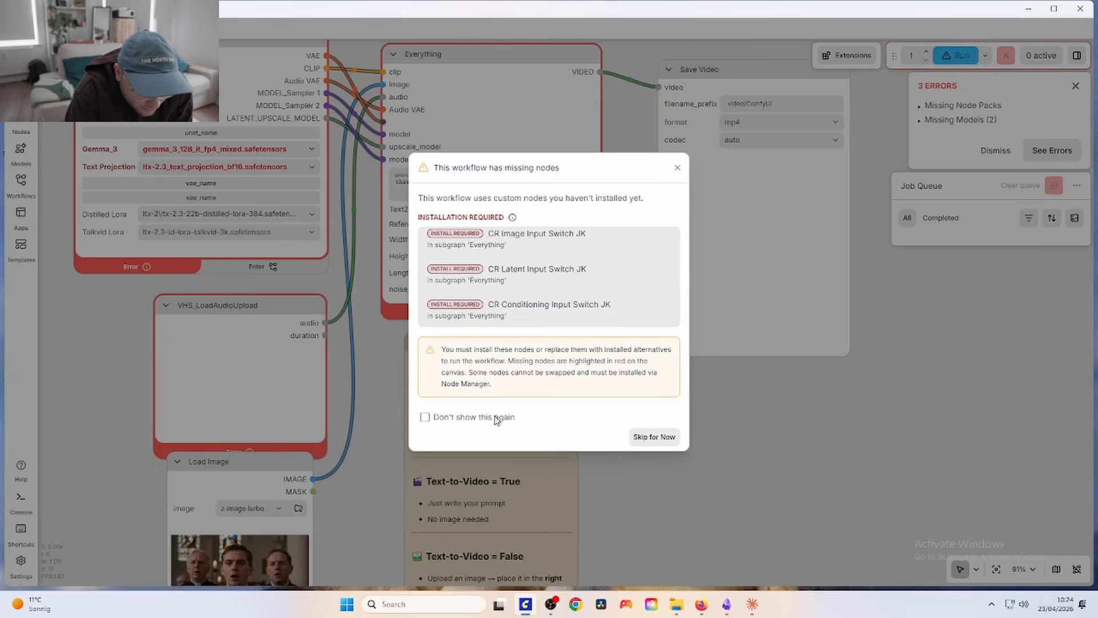
{"action": "left_click", "coordinate": [644, 437]}
Step: Install the missing ComfyUI-GGUF, comfyui-jakeupgrade, comfyui-kjnodes and comfyui-videohelpersuite node packs from the workflow's error overview
{"action": "left_click_drag", "start_coordinate": [696, 423], "coordinate": [624, 433]}
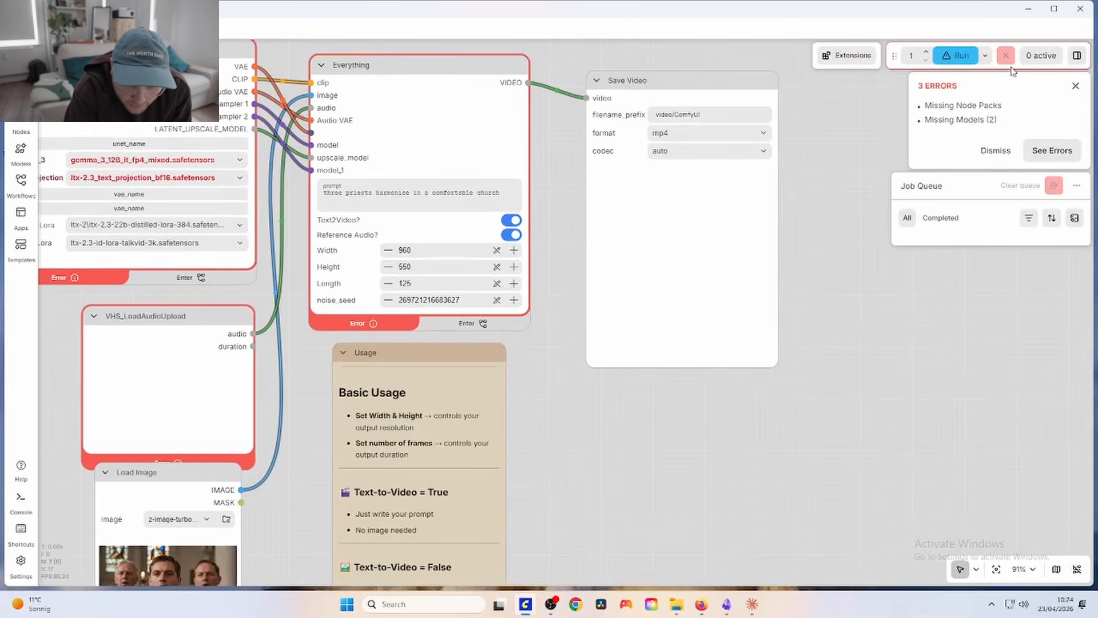
{"action": "left_click", "coordinate": [1052, 151]}
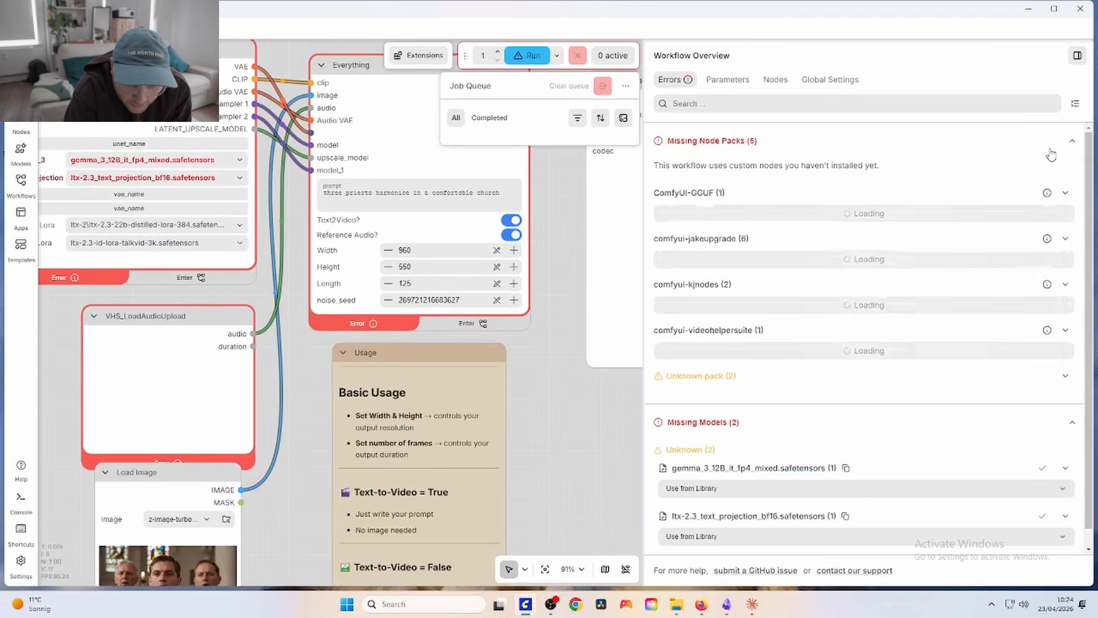
{"action": "left_click", "coordinate": [895, 214]}
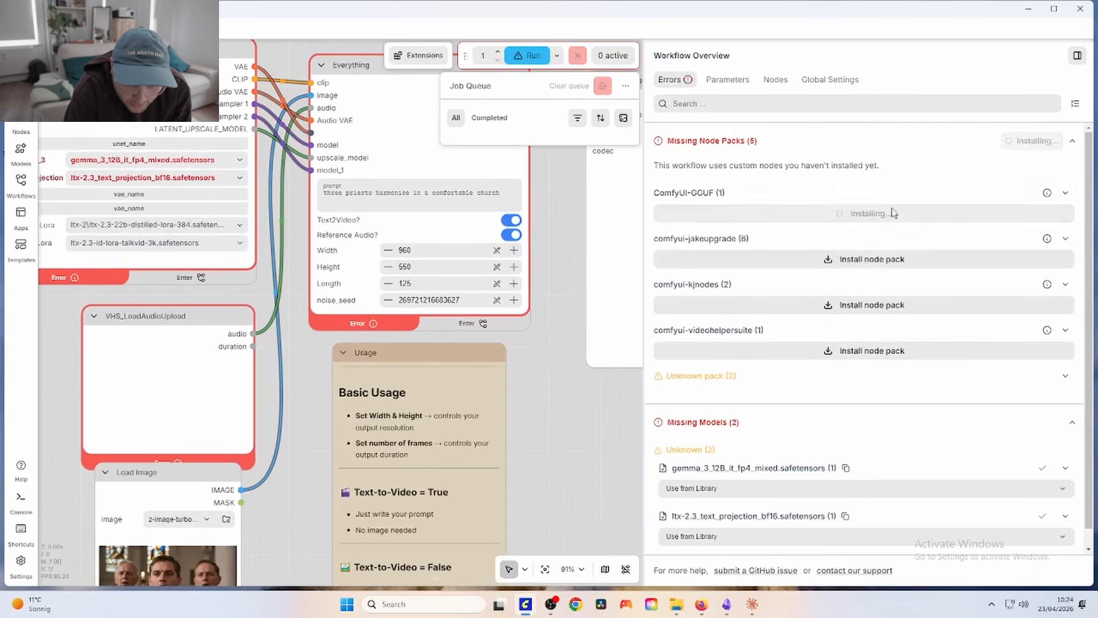
{"action": "left_click", "coordinate": [871, 259]}
{"action": "left_click", "coordinate": [862, 306]}
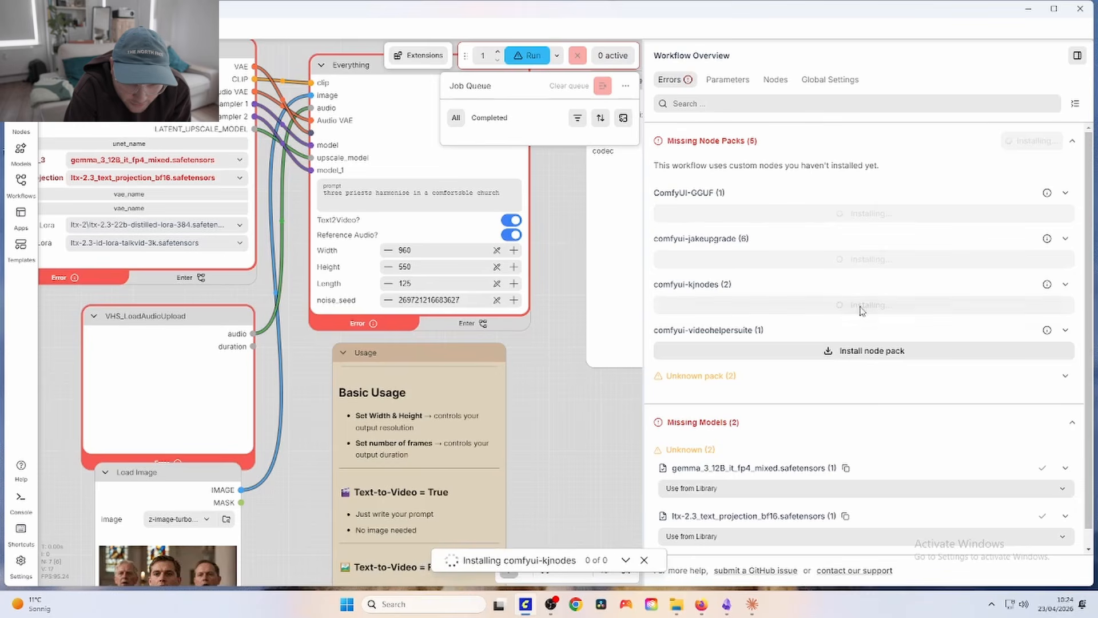
{"action": "left_click", "coordinate": [849, 352]}
{"action": "scroll", "coordinate": [848, 354], "scroll_direction": "down", "scroll_amount": 1}
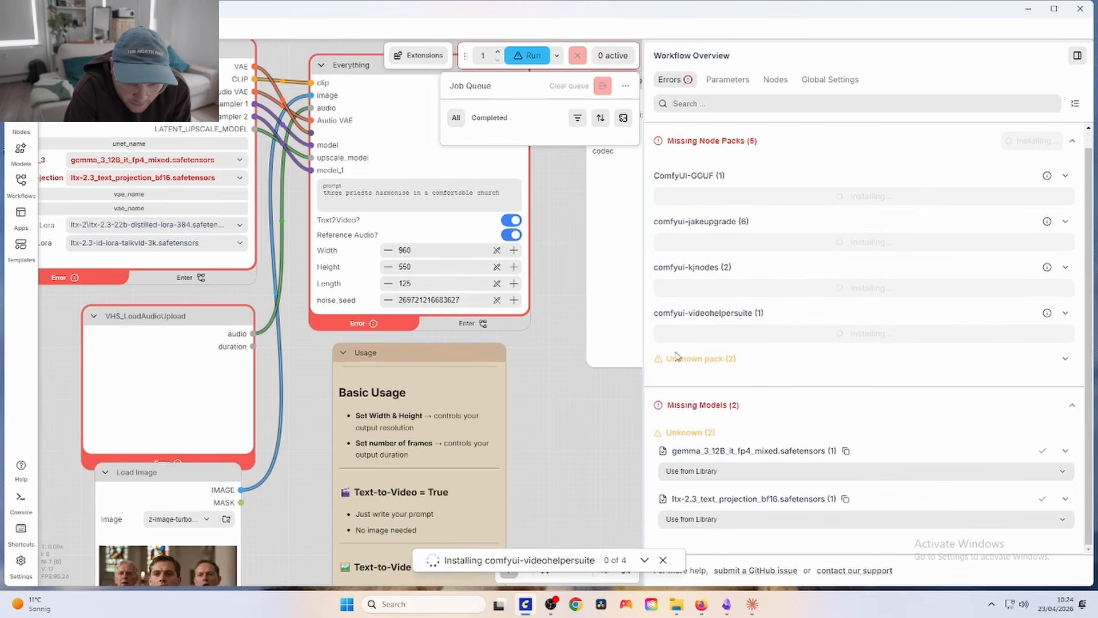
Step: Expand the unknown pack entry and examine the names of its unresolved nodes
{"action": "left_click", "coordinate": [1066, 359]}
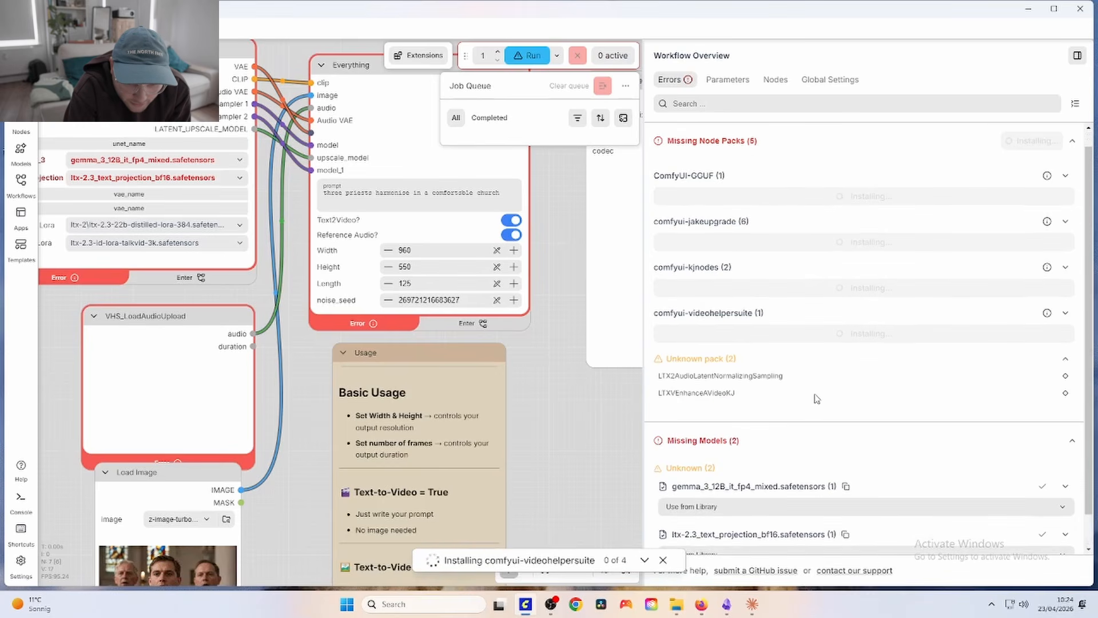
{"action": "left_click_drag", "start_coordinate": [783, 376], "coordinate": [661, 376]}
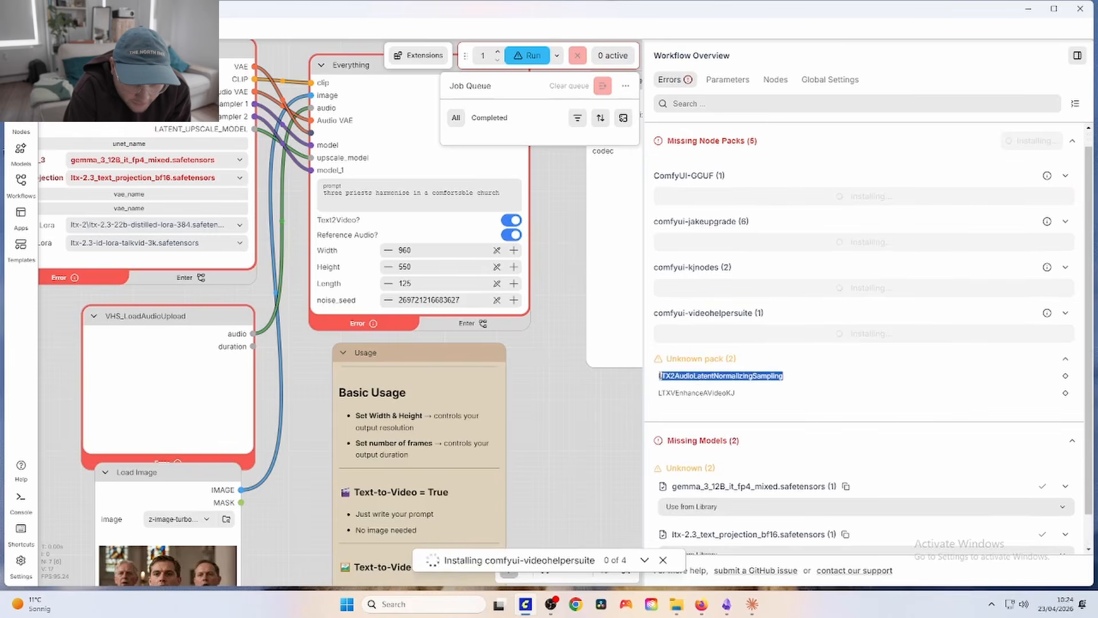
{"action": "left_click_drag", "start_coordinate": [735, 391], "coordinate": [790, 378]}
{"action": "left_click", "coordinate": [661, 376]}
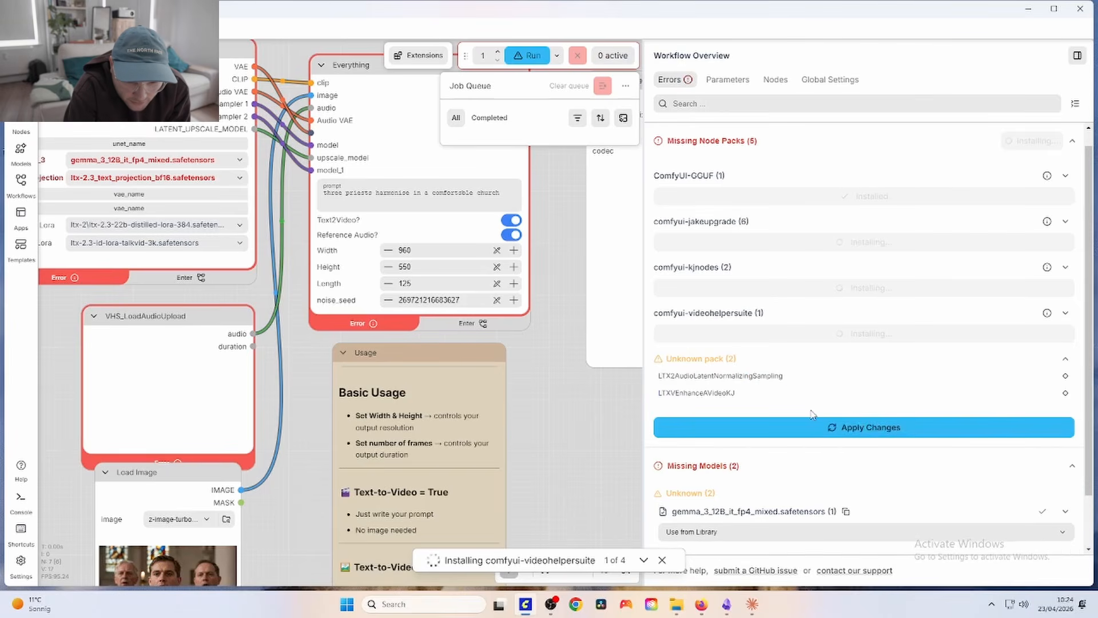
Step: Check the missing gemma_3_12B_it_fp4_mixed and ltx-2.3_text_projection_bf16 models and the library files offered as replacements
{"action": "scroll", "coordinate": [791, 466], "scroll_direction": "down", "scroll_amount": 1}
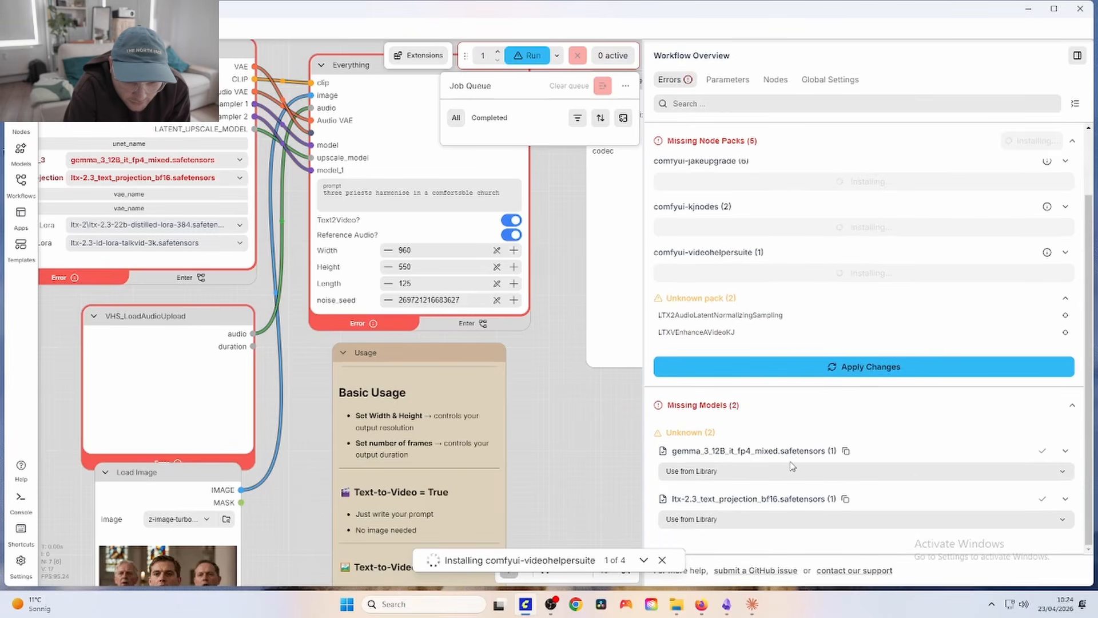
{"action": "left_click", "coordinate": [812, 472]}
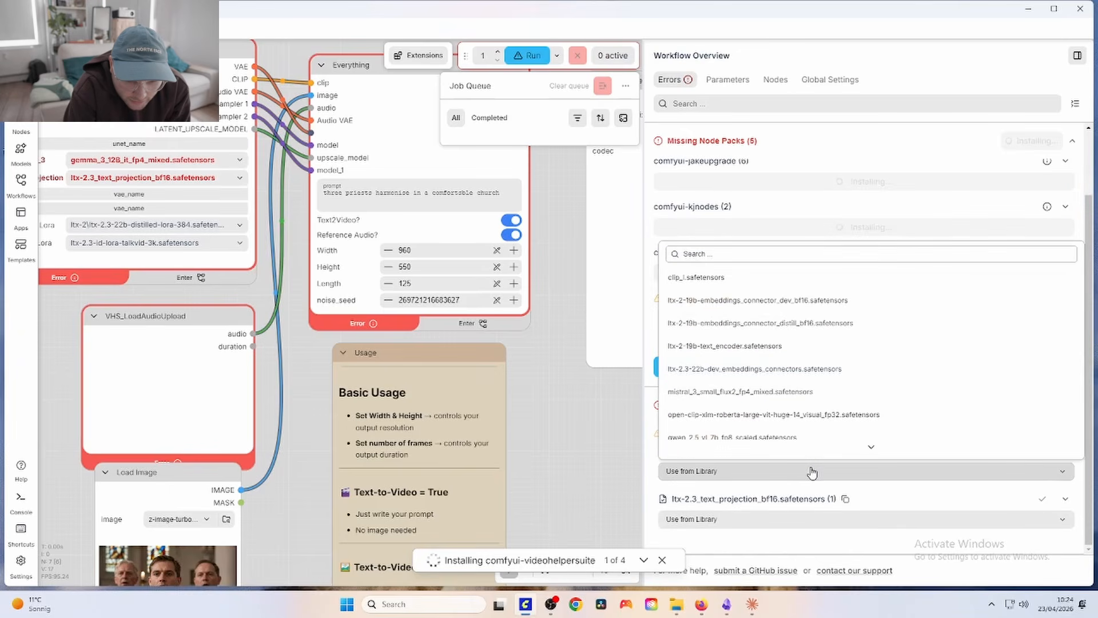
{"action": "left_click", "coordinate": [813, 471]}
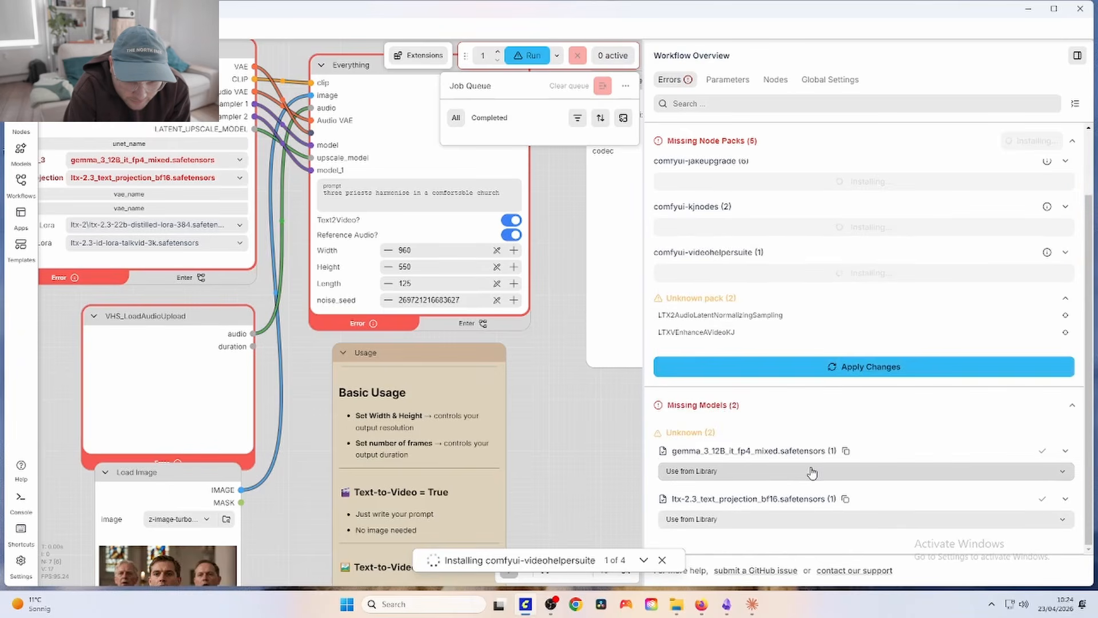
{"action": "left_click_drag", "start_coordinate": [726, 452], "coordinate": [792, 451]}
{"action": "left_click", "coordinate": [791, 452]}
{"action": "left_click_drag", "start_coordinate": [697, 496], "coordinate": [756, 496]}
{"action": "left_click", "coordinate": [756, 495]}
{"action": "scroll", "coordinate": [703, 343], "scroll_direction": "up", "scroll_amount": 2}
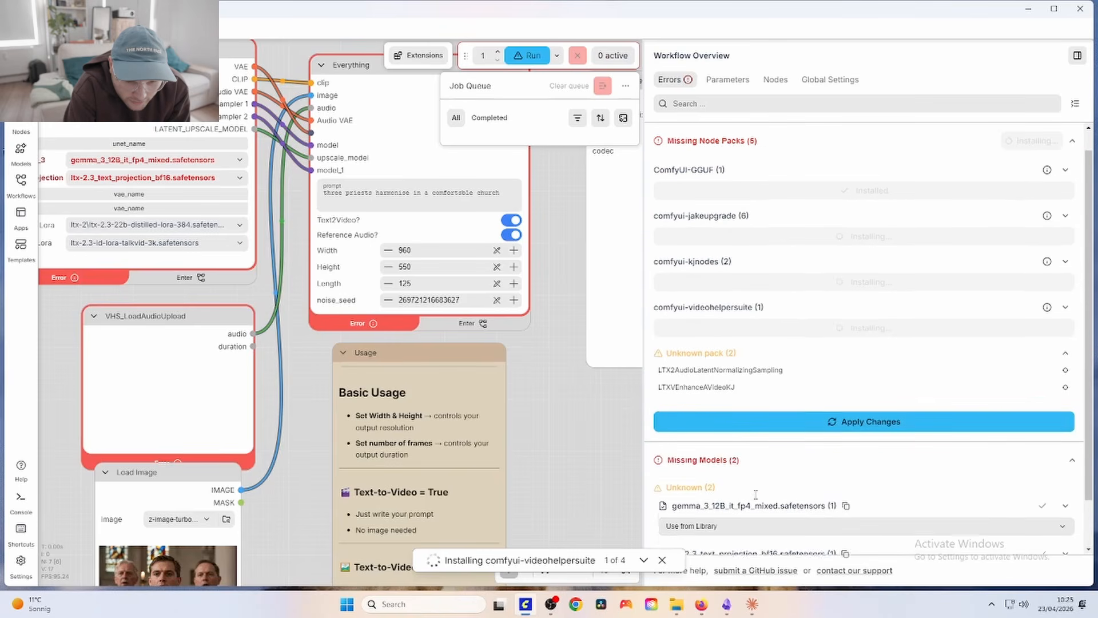
Step: Inspect the model loader's fields on the canvas and expand the node pack installation progress
{"action": "left_click_drag", "start_coordinate": [587, 384], "coordinate": [672, 393]}
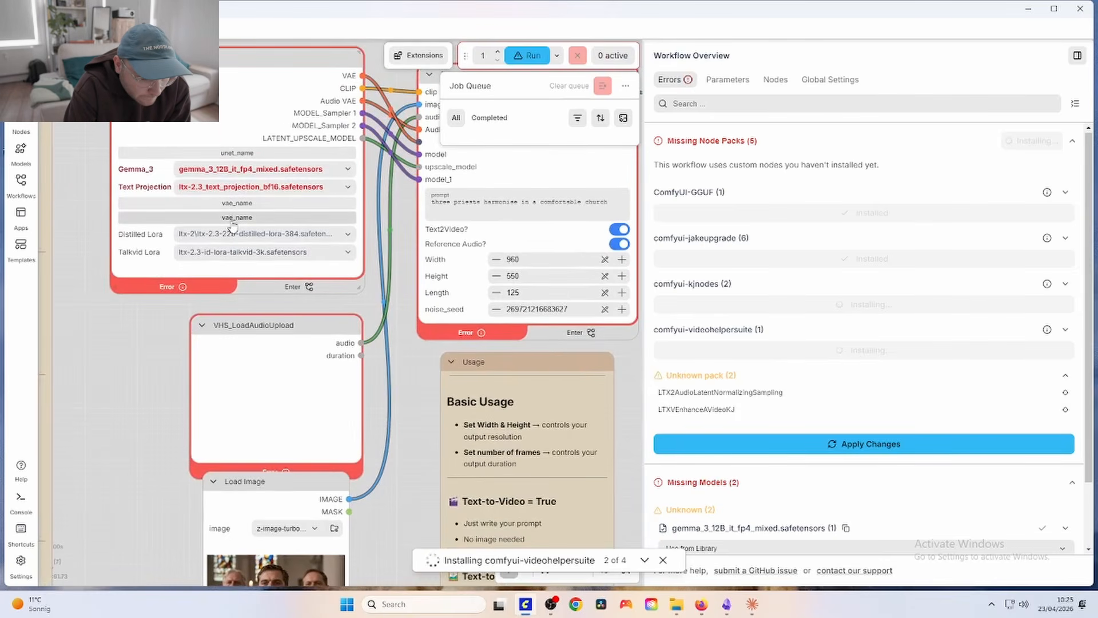
{"action": "left_click_drag", "start_coordinate": [385, 230], "coordinate": [324, 266]}
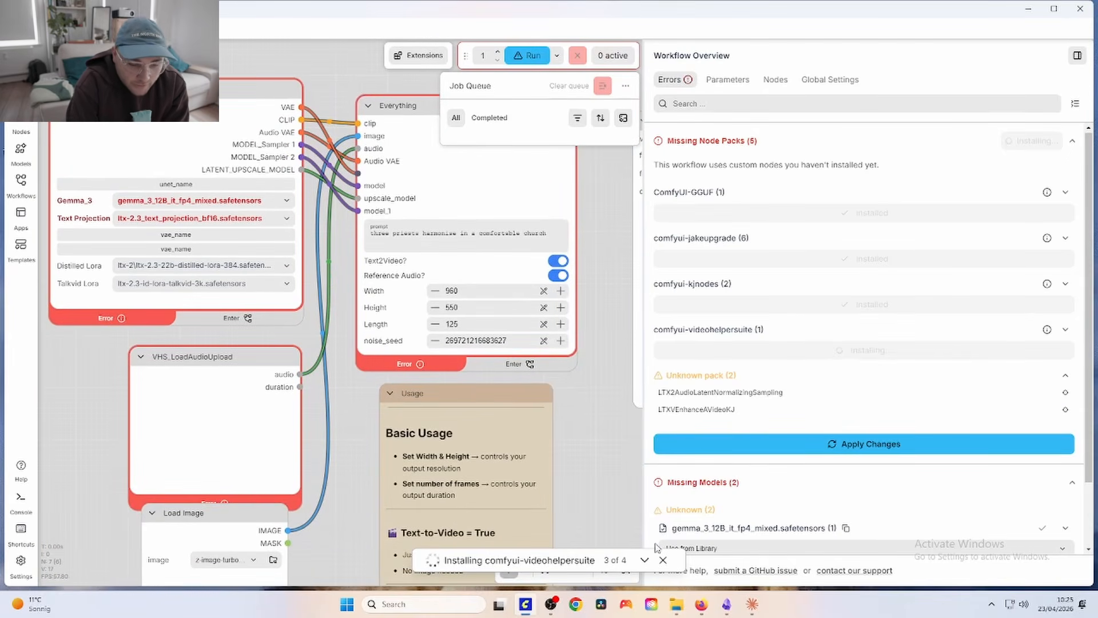
{"action": "left_click", "coordinate": [645, 560]}
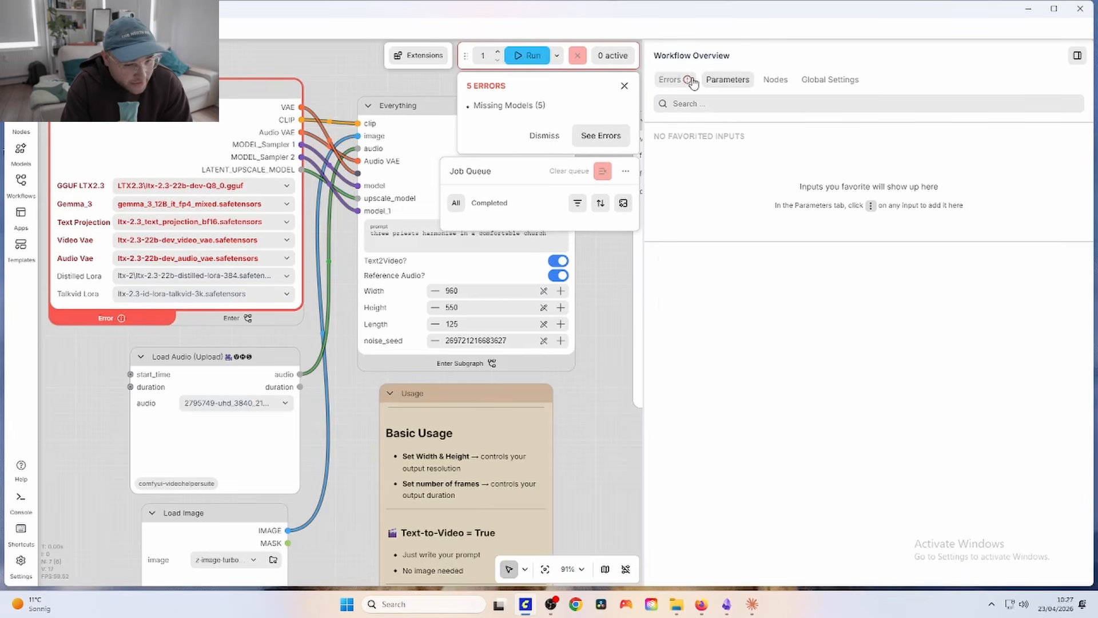
Step: Review the workflow's missing models and compare them with the files assigned in the model loader, including the Distilled and Talkvid LoRAs
{"action": "left_click", "coordinate": [674, 80]}
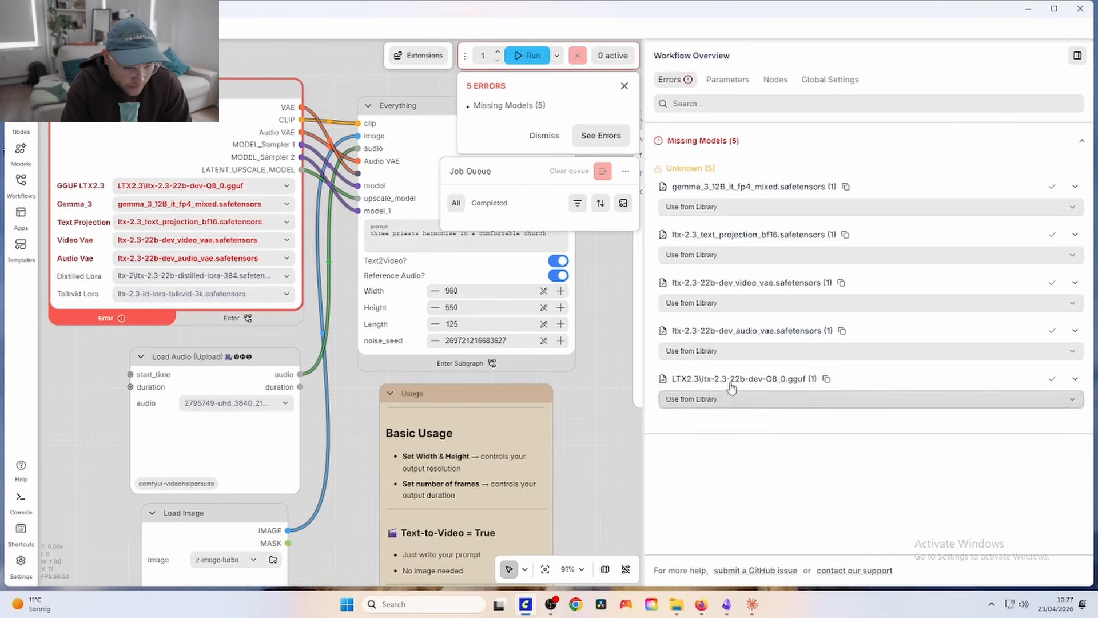
{"action": "left_click_drag", "start_coordinate": [335, 111], "coordinate": [423, 104]}
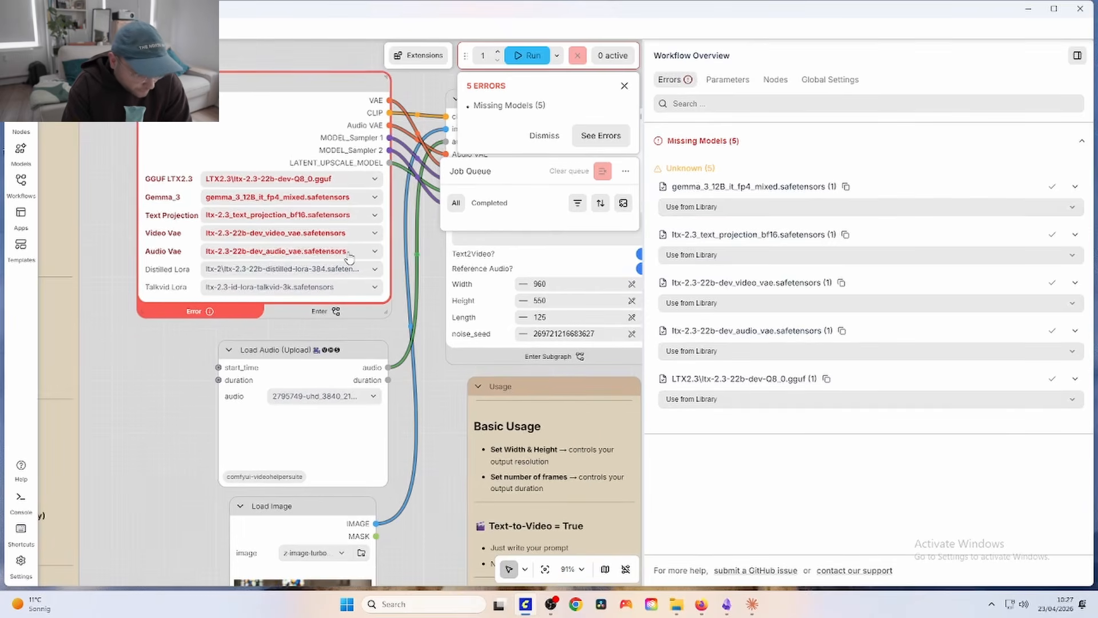
{"action": "scroll", "coordinate": [349, 258], "scroll_direction": "up", "scroll_amount": 7}
{"action": "left_click_drag", "start_coordinate": [285, 408], "coordinate": [421, 411]}
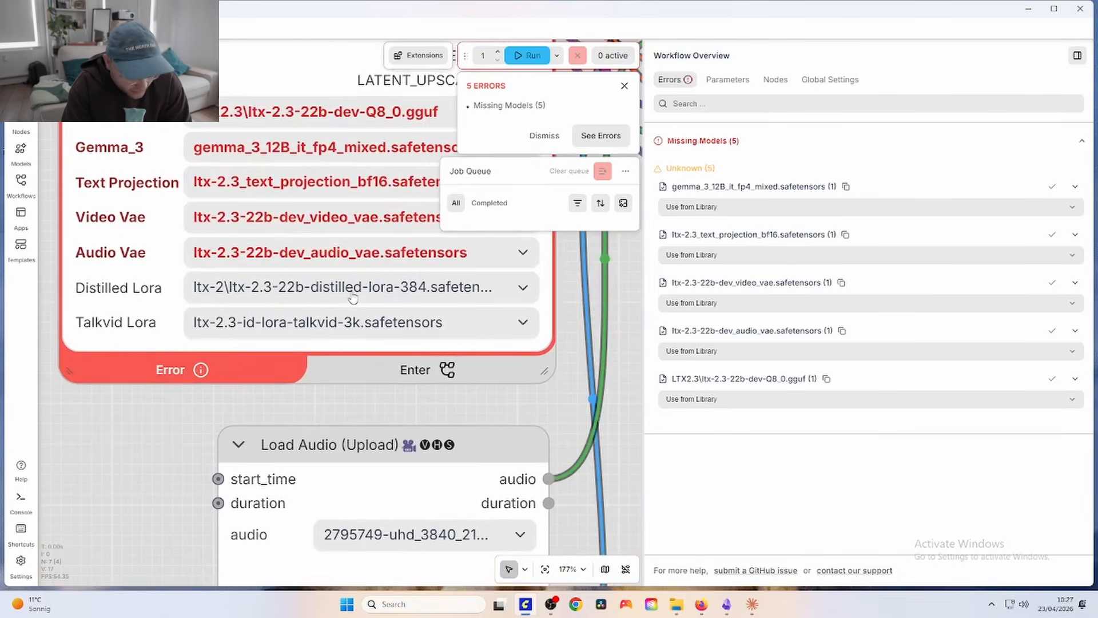
{"action": "left_click", "coordinate": [360, 325]}
{"action": "left_click", "coordinate": [360, 325]}
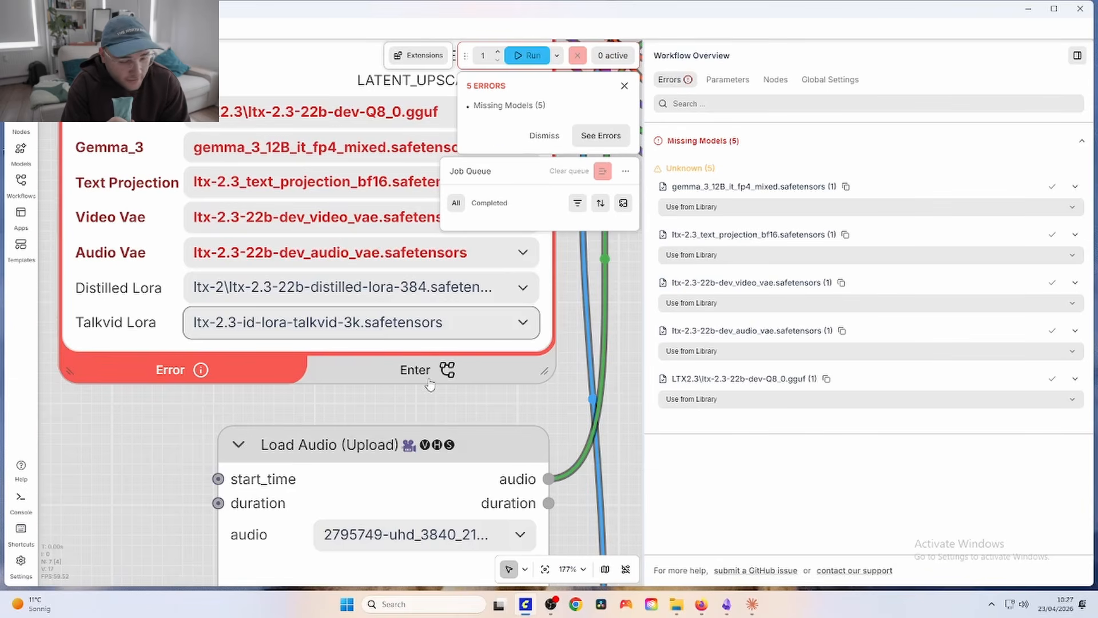
{"action": "scroll", "coordinate": [430, 384], "scroll_direction": "down", "scroll_amount": 9}
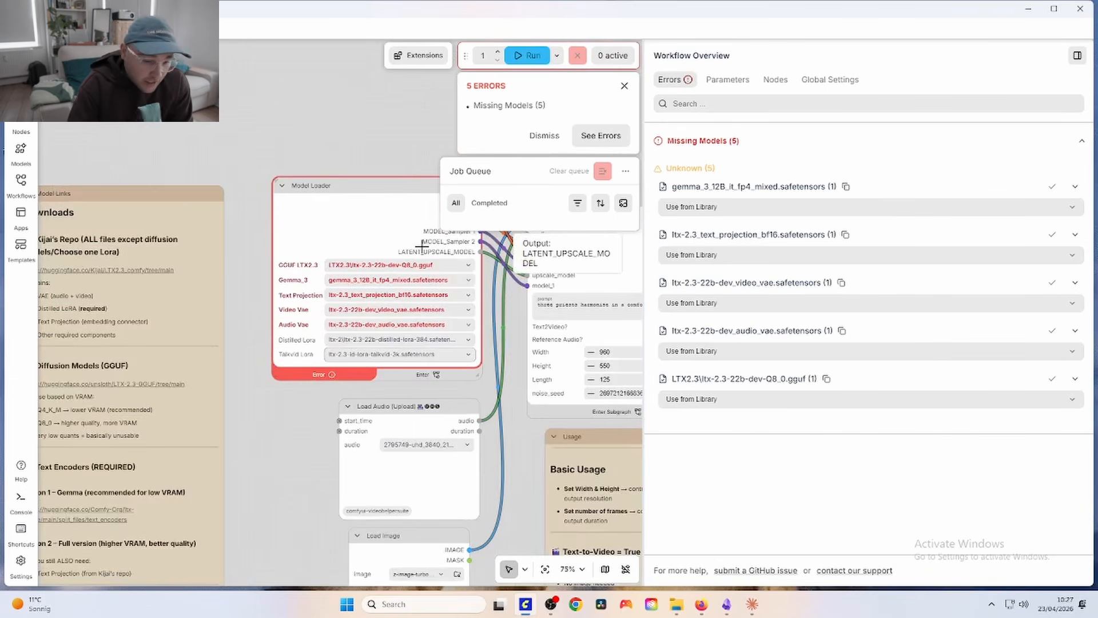
Step: Minimize ComfyUI and arrange the LTXV - Models and ComfyUI folder windows side by side
{"action": "left_click", "coordinate": [1027, 10]}
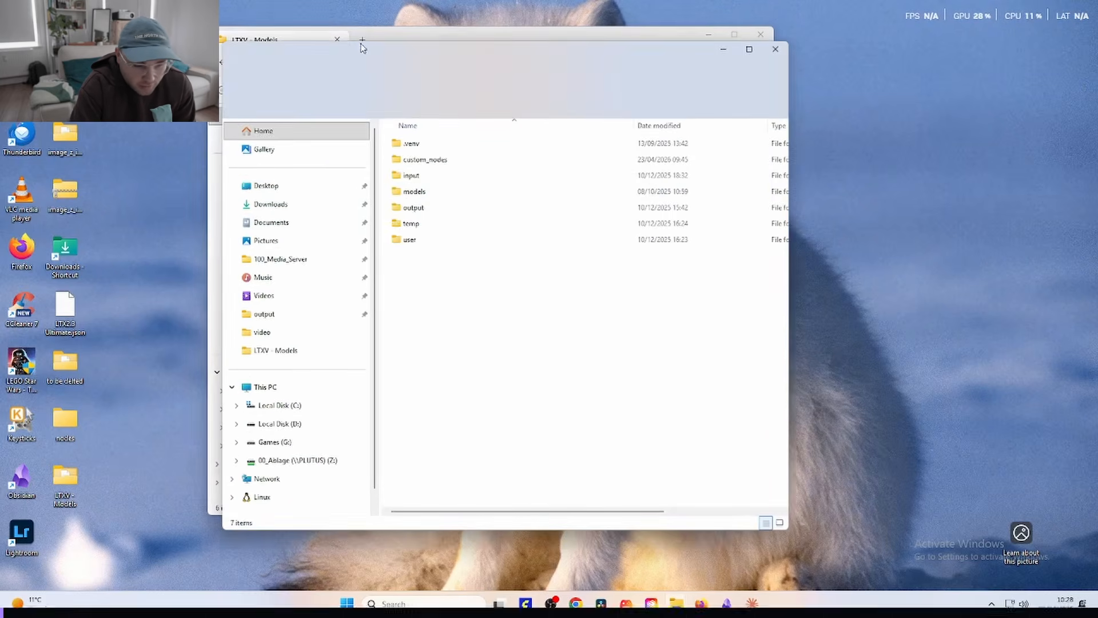
{"action": "left_click_drag", "start_coordinate": [568, 44], "coordinate": [1, 224]}
{"action": "left_click", "coordinate": [646, 172]}
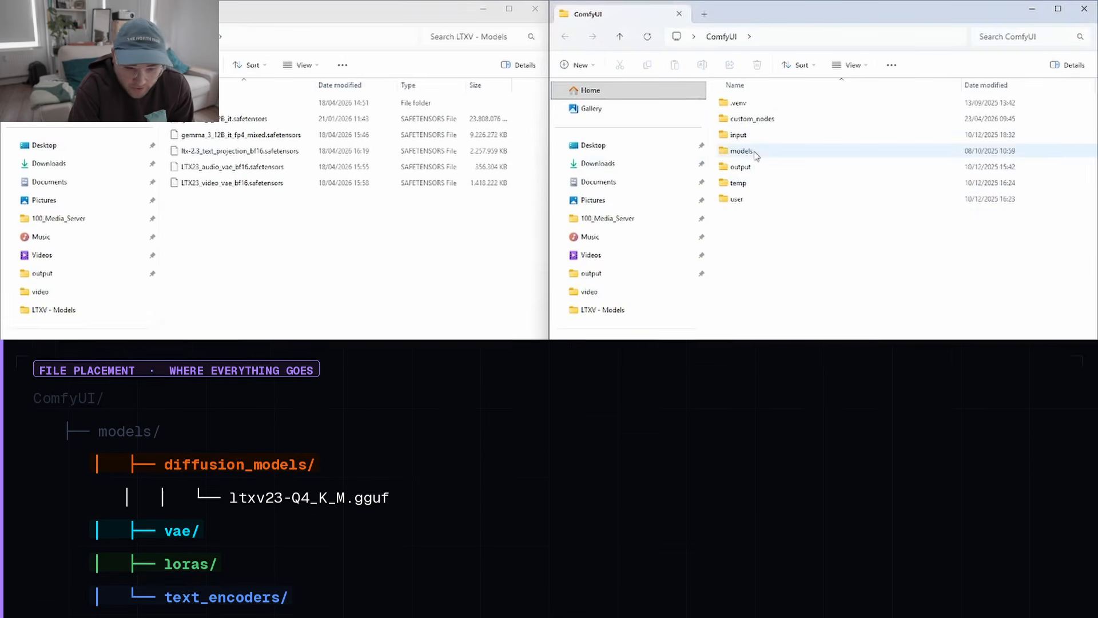
Step: Move gemma_3_12B_it.safetensors and gemma_3_12B_it_fp4_mixed.safetensors from LTXV - Models into ComfyUI's models\text_encoders folder
{"action": "double_click", "coordinate": [750, 151]}
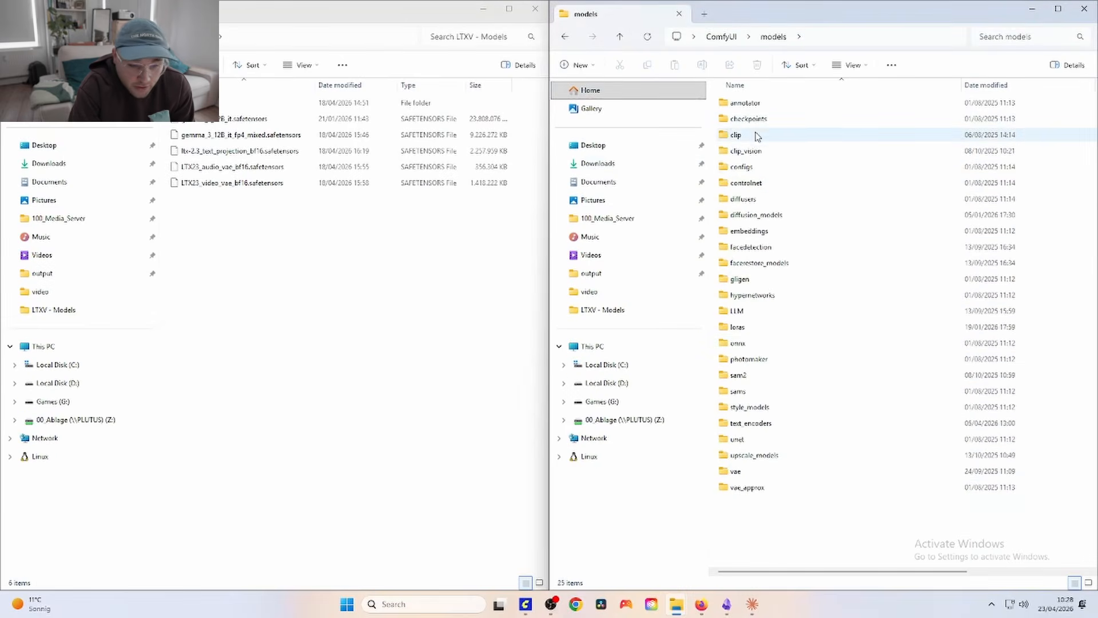
{"action": "double_click", "coordinate": [750, 424]}
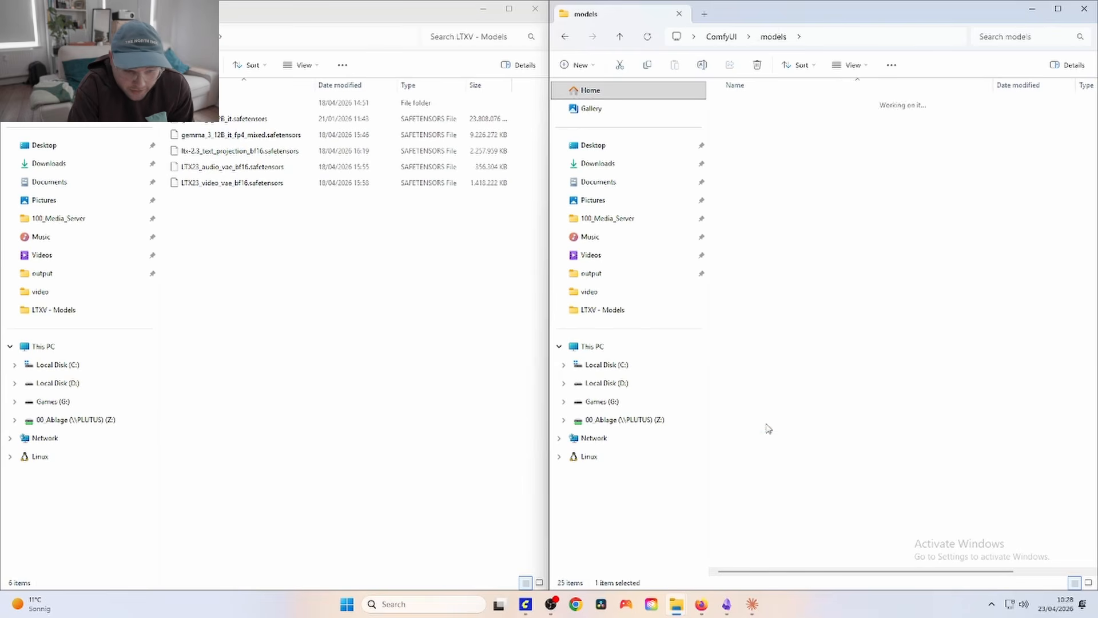
{"action": "left_click", "coordinate": [211, 121]}
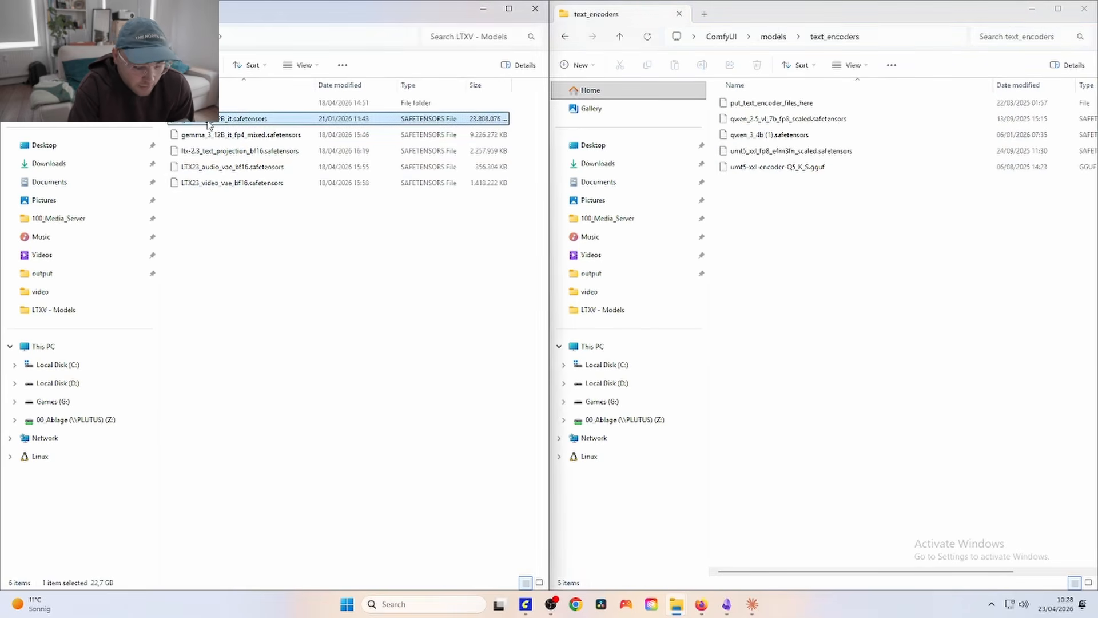
{"action": "left_click", "coordinate": [223, 138]}
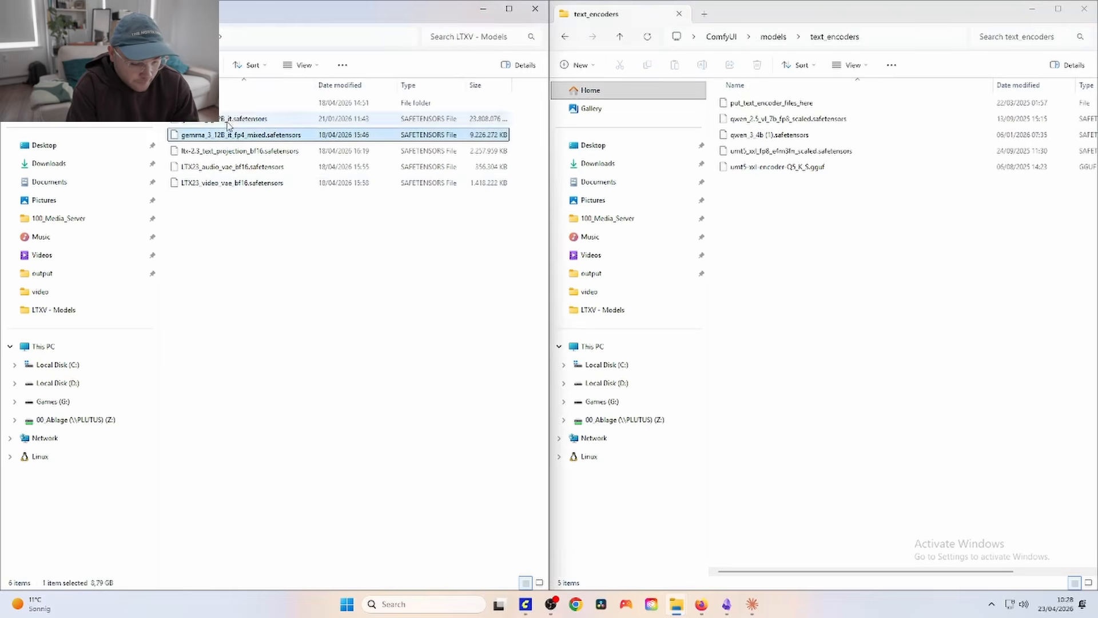
{"action": "left_click", "coordinate": [240, 118], "text": "ctrl"}
{"action": "left_click_drag", "start_coordinate": [240, 118], "coordinate": [745, 270]}
Step: Move ltx-2.3_text_projection_bf16.safetensors into text_encoders, and the LTX23 audio and video VAE files into models\vae
{"action": "left_click", "coordinate": [774, 37]}
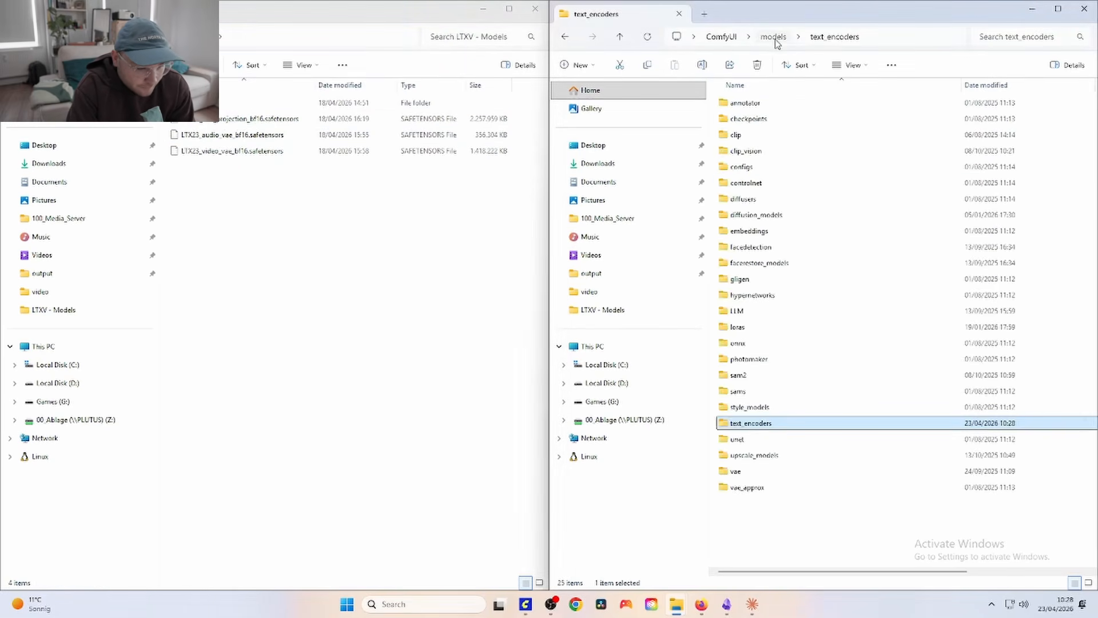
{"action": "double_click", "coordinate": [754, 428]}
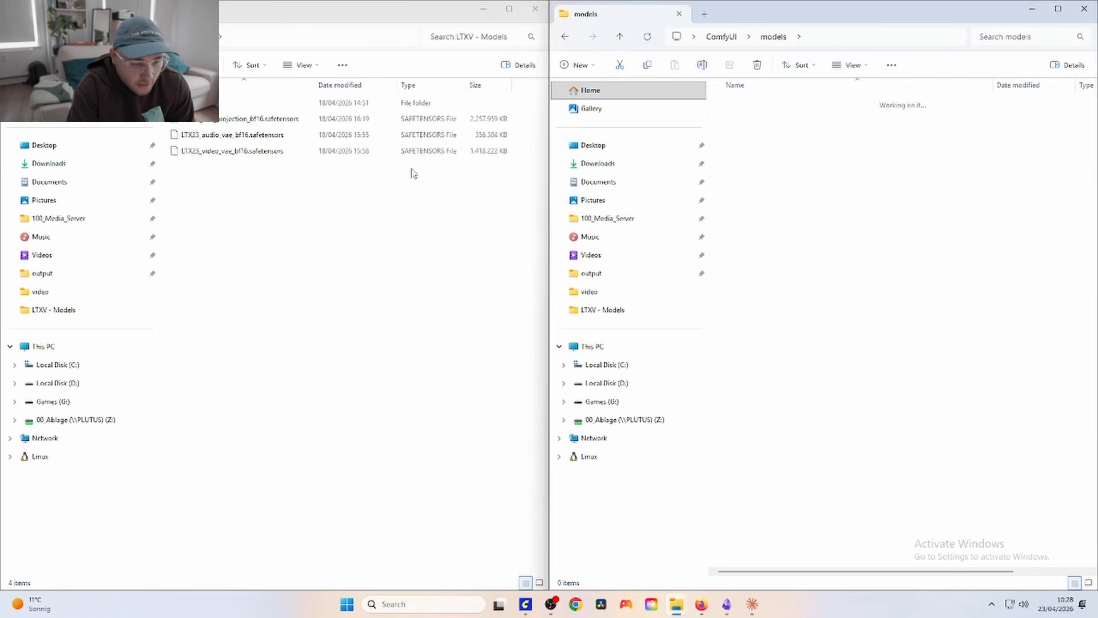
{"action": "left_click", "coordinate": [258, 119]}
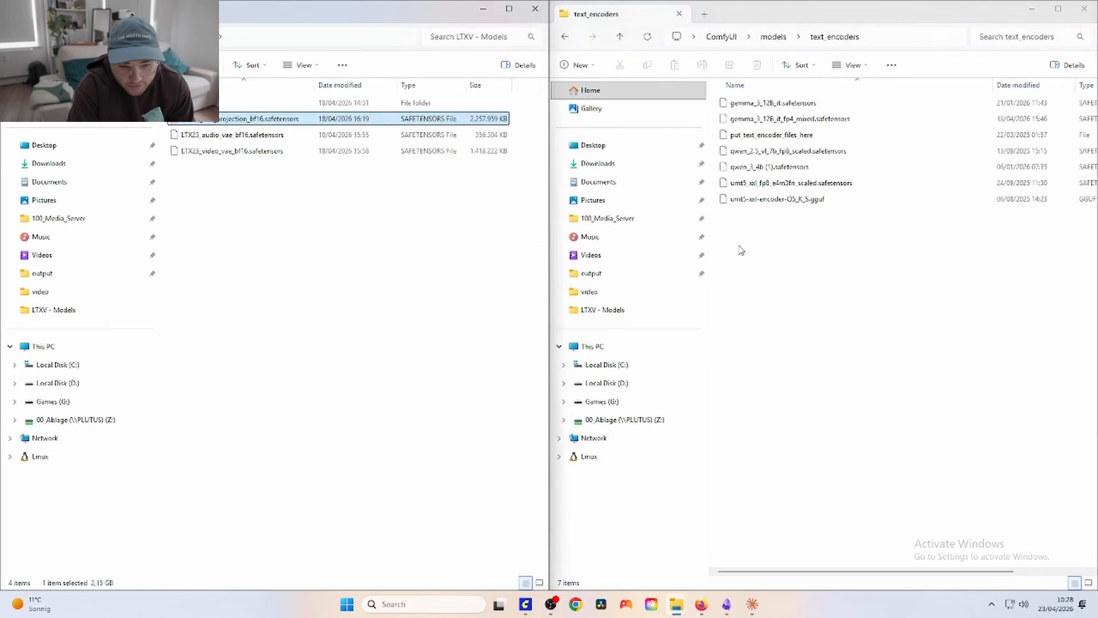
{"action": "left_click_drag", "start_coordinate": [271, 119], "coordinate": [750, 306]}
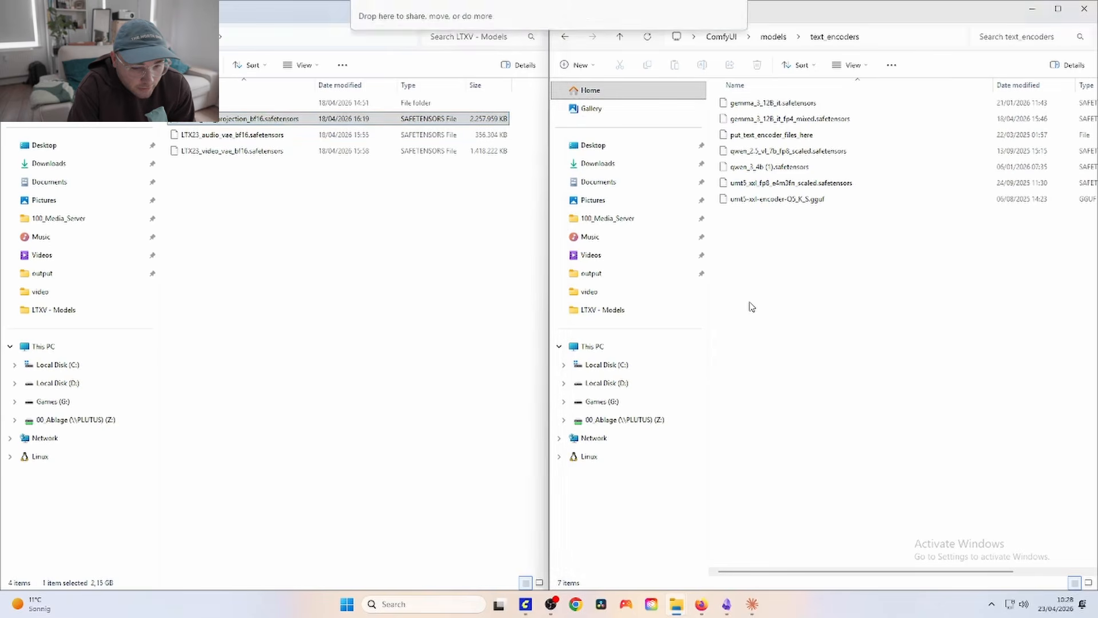
{"action": "left_click", "coordinate": [773, 37]}
{"action": "left_click_drag", "start_coordinate": [221, 182], "coordinate": [772, 471]}
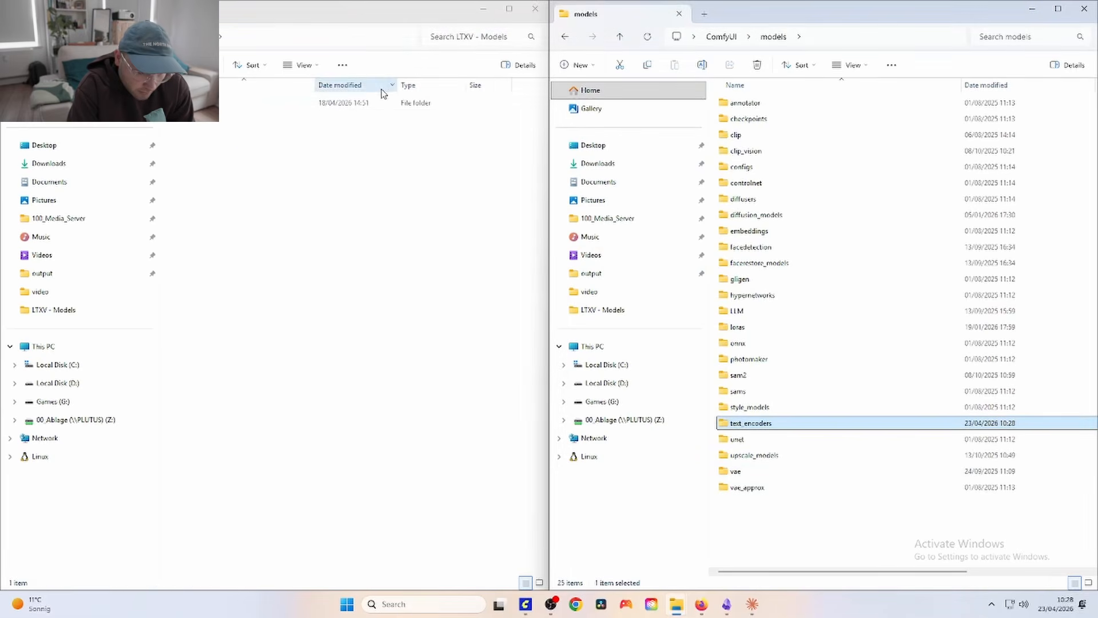
Step: Check the GGUF files inside the LTX2.3 folder and move that whole folder into ComfyUI's models\diffusion_models folder
{"action": "double_click", "coordinate": [200, 103]}
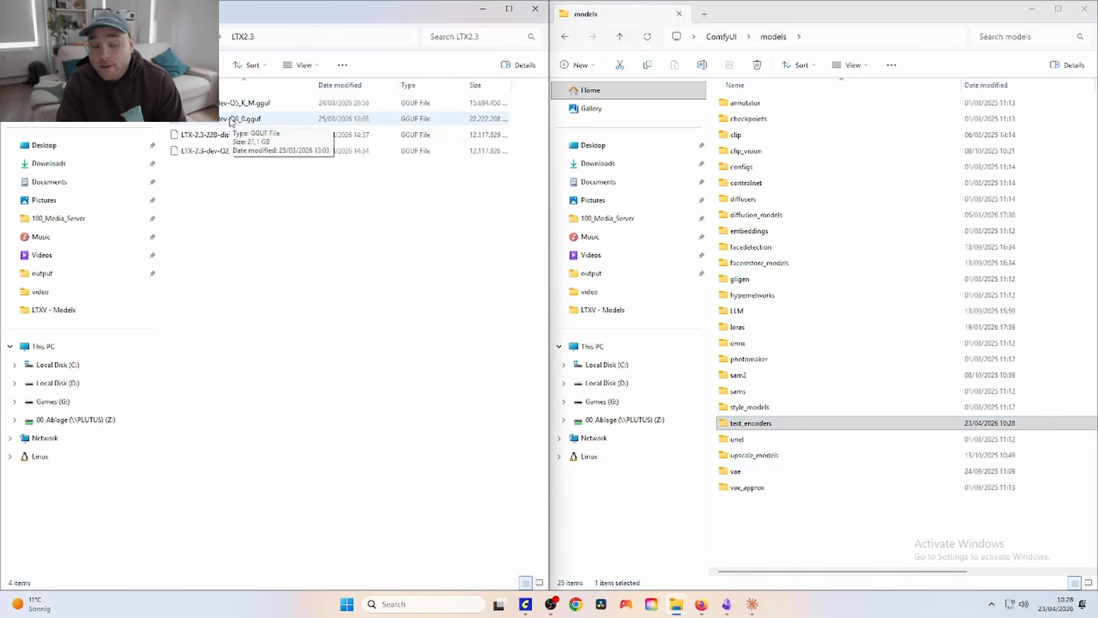
{"action": "left_click", "coordinate": [71, 37]}
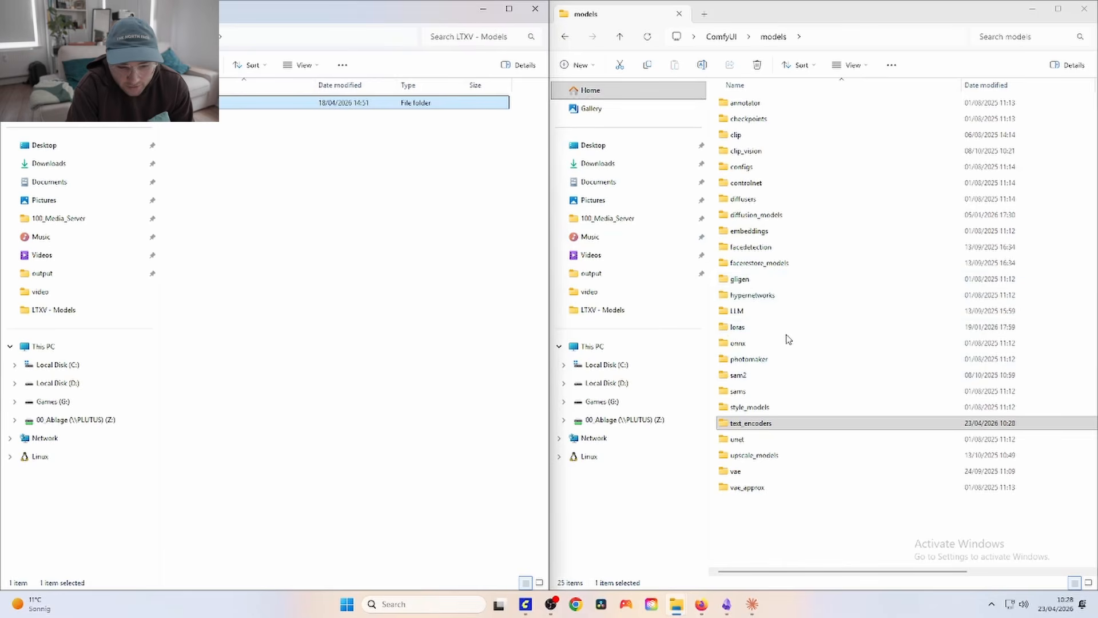
{"action": "double_click", "coordinate": [785, 218]}
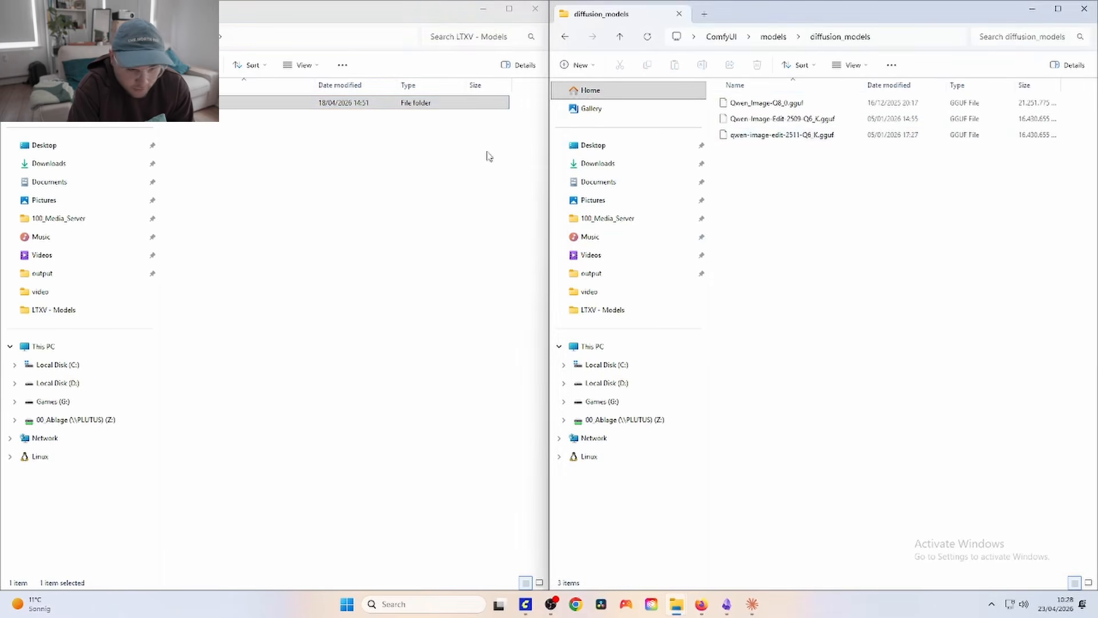
{"action": "left_click_drag", "start_coordinate": [197, 103], "coordinate": [858, 262]}
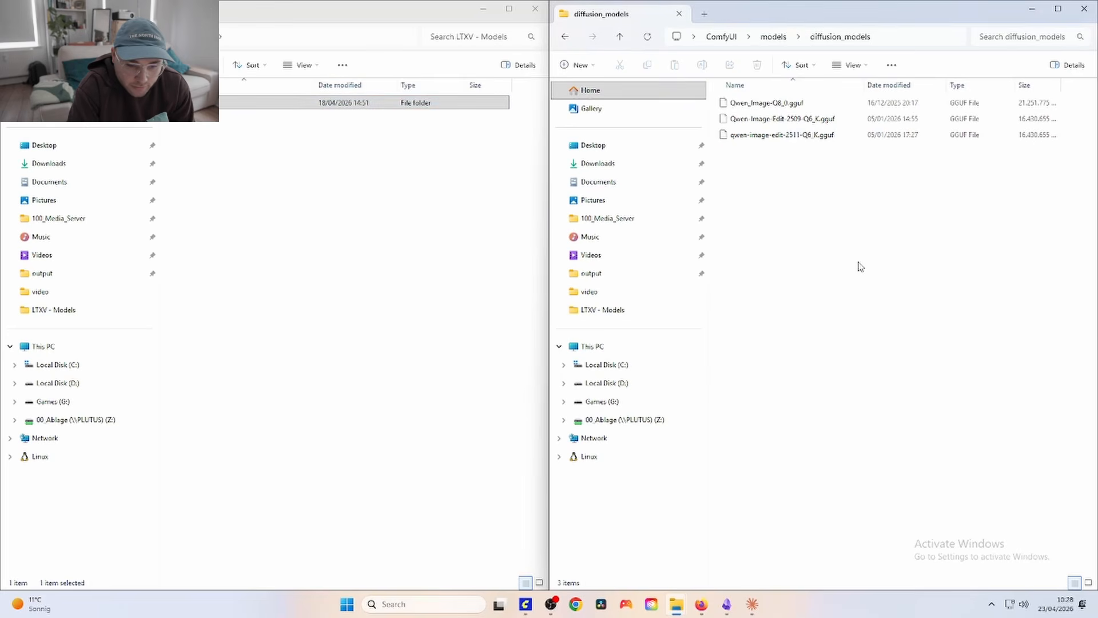
Step: Check the loras folder, and examine the talkvid and distilled LoRA files in Documents\ComfyUI\models\loras and its ltx-2 subfolder
{"action": "left_click", "coordinate": [773, 36]}
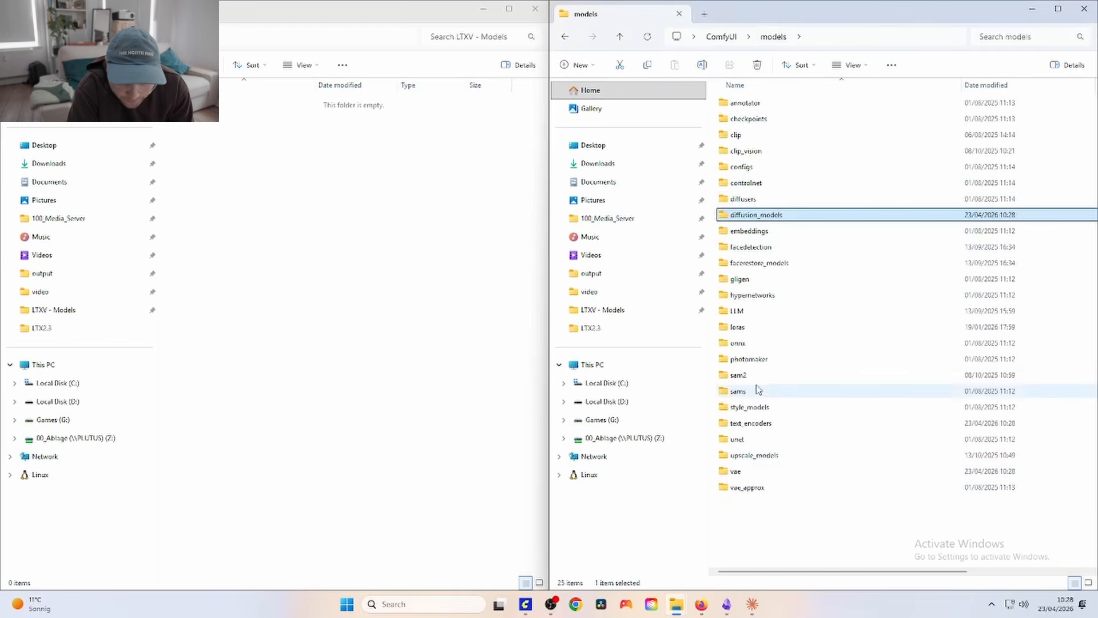
{"action": "double_click", "coordinate": [758, 327]}
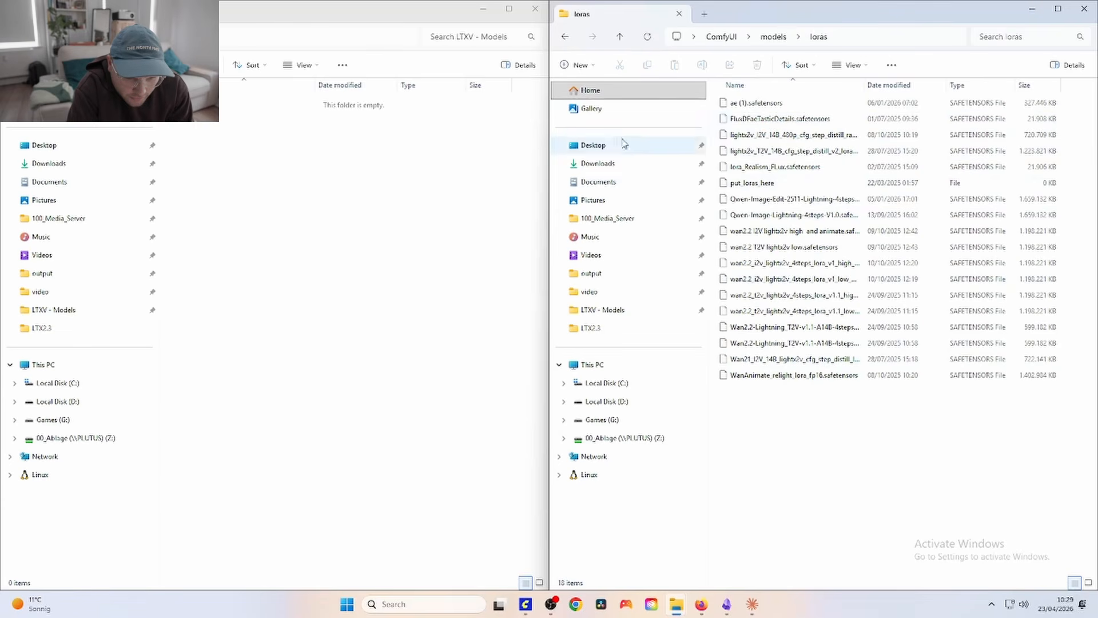
{"action": "left_click", "coordinate": [610, 183]}
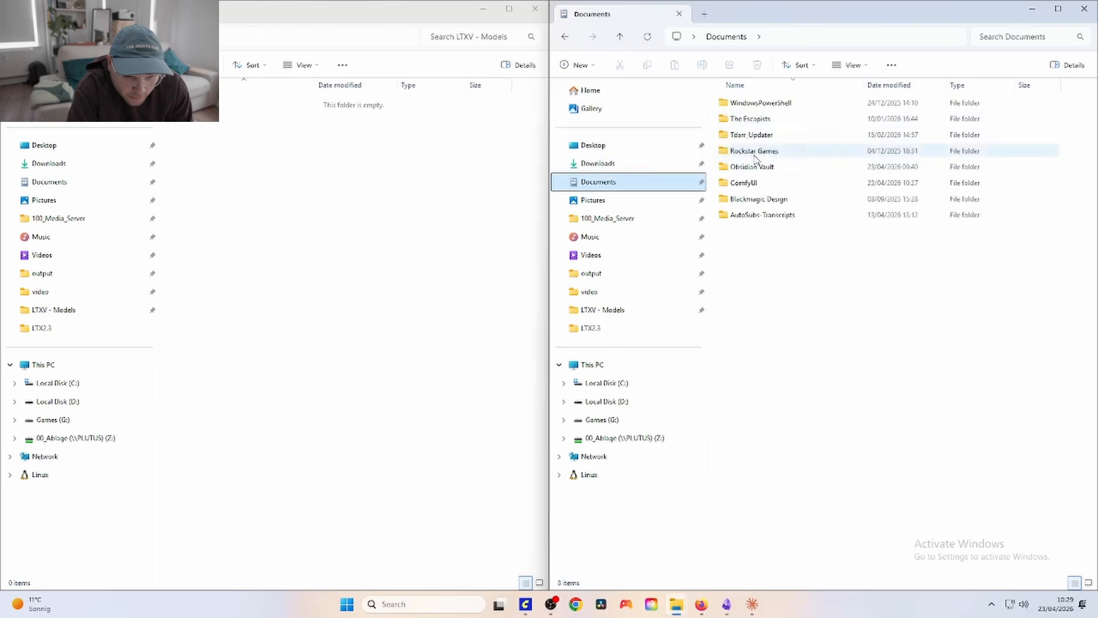
{"action": "double_click", "coordinate": [742, 183]}
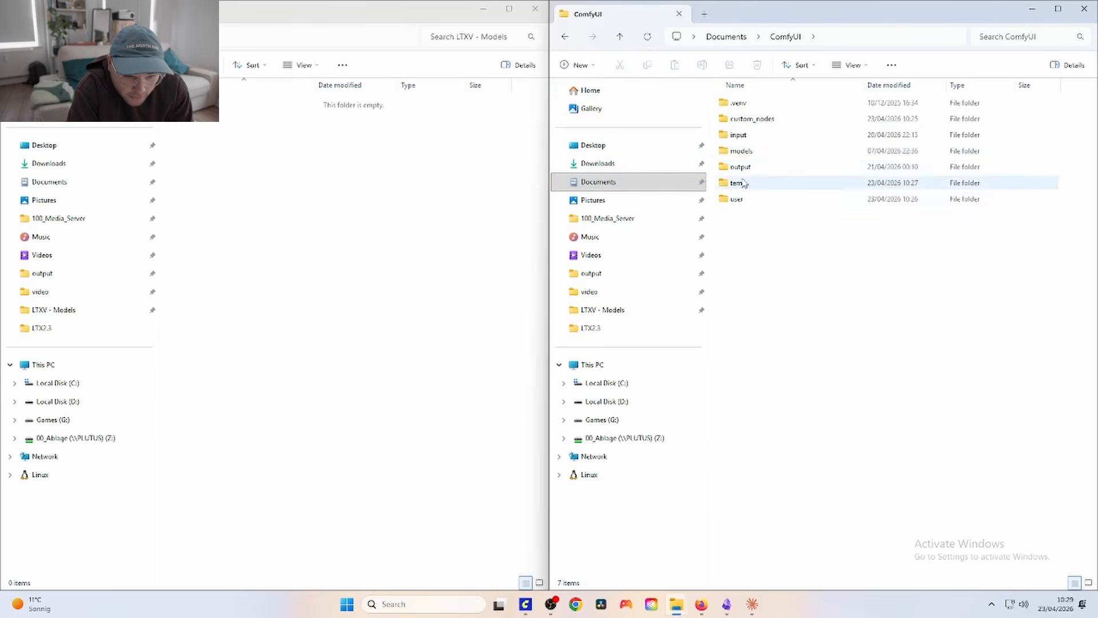
{"action": "double_click", "coordinate": [746, 152]}
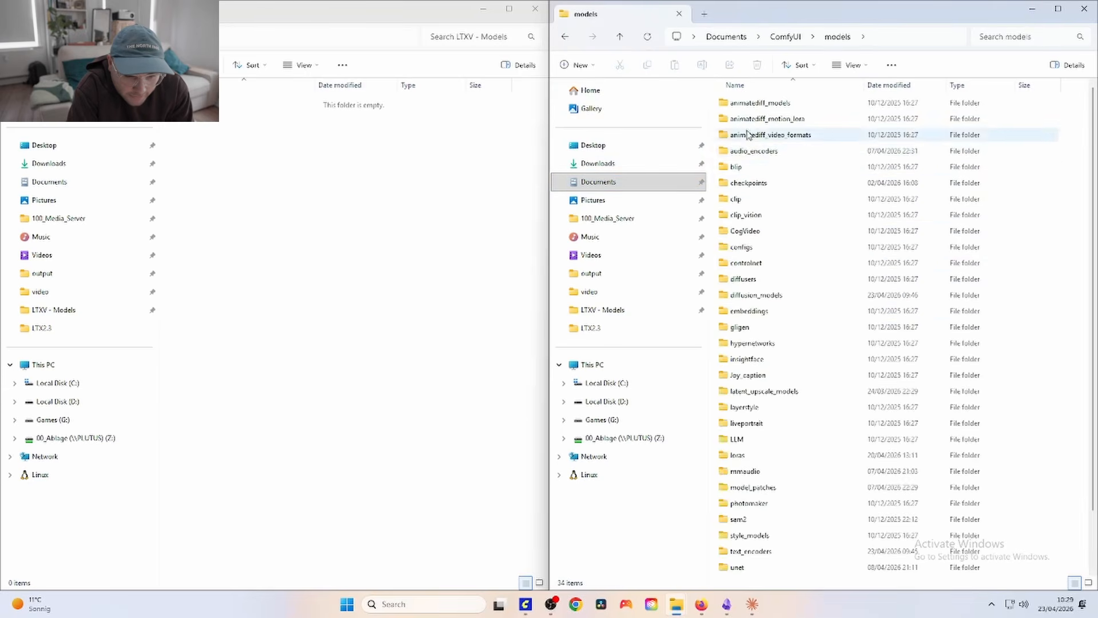
{"action": "double_click", "coordinate": [741, 456]}
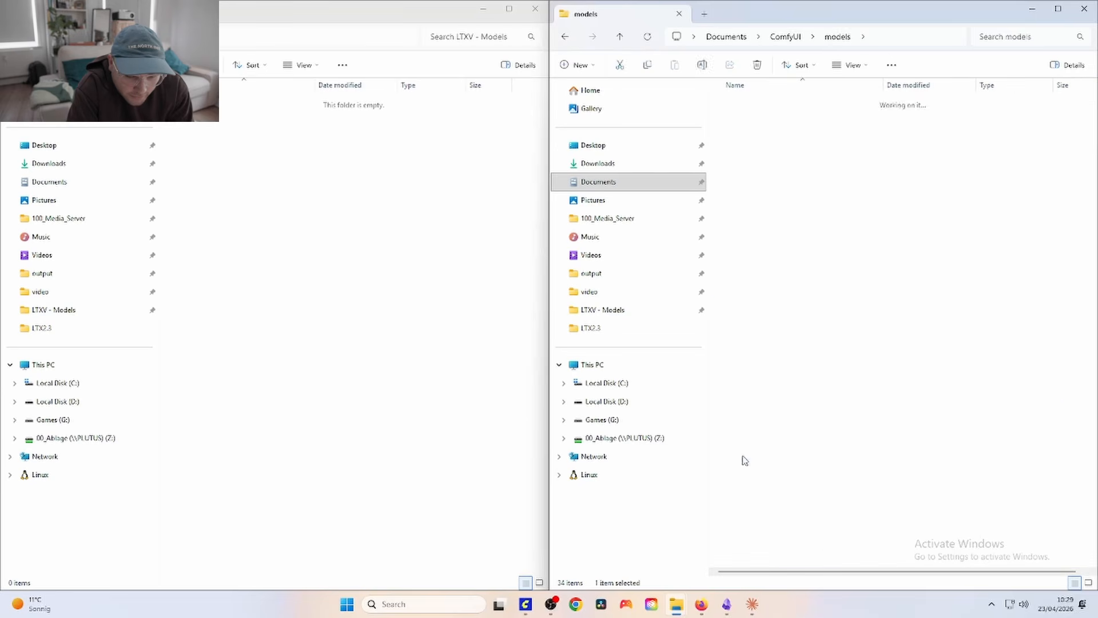
{"action": "left_click", "coordinate": [767, 152]}
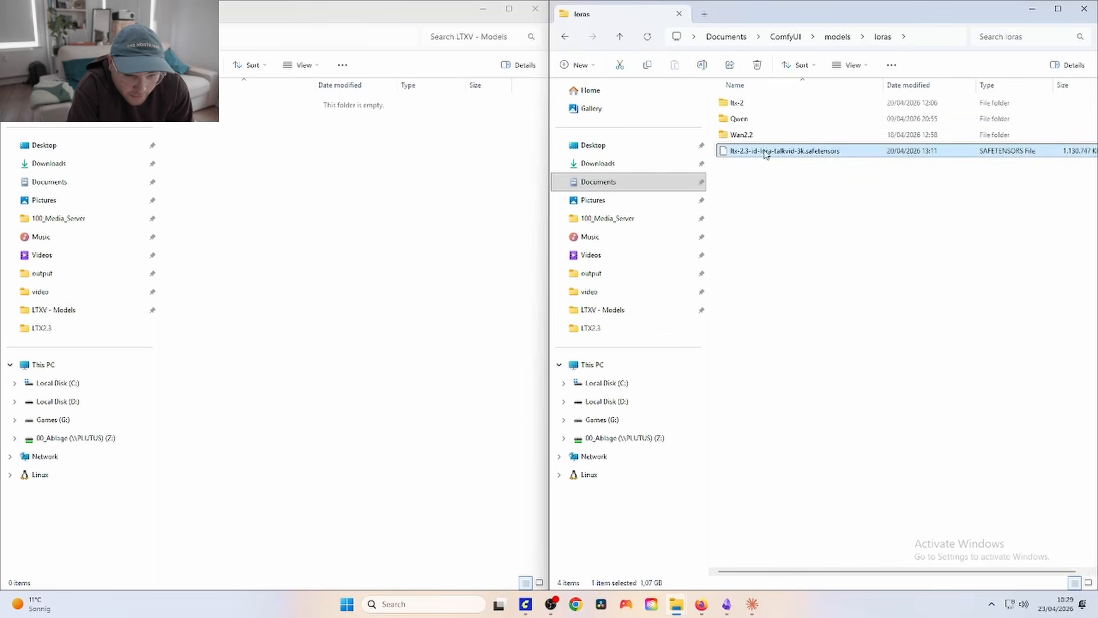
{"action": "double_click", "coordinate": [751, 103]}
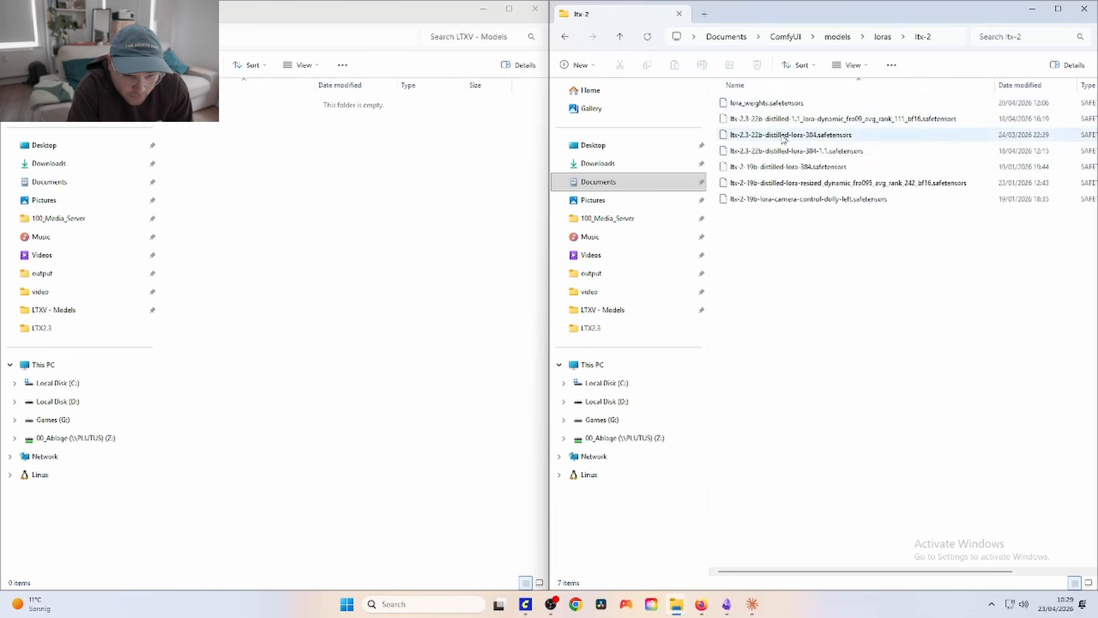
{"action": "left_click", "coordinate": [808, 122]}
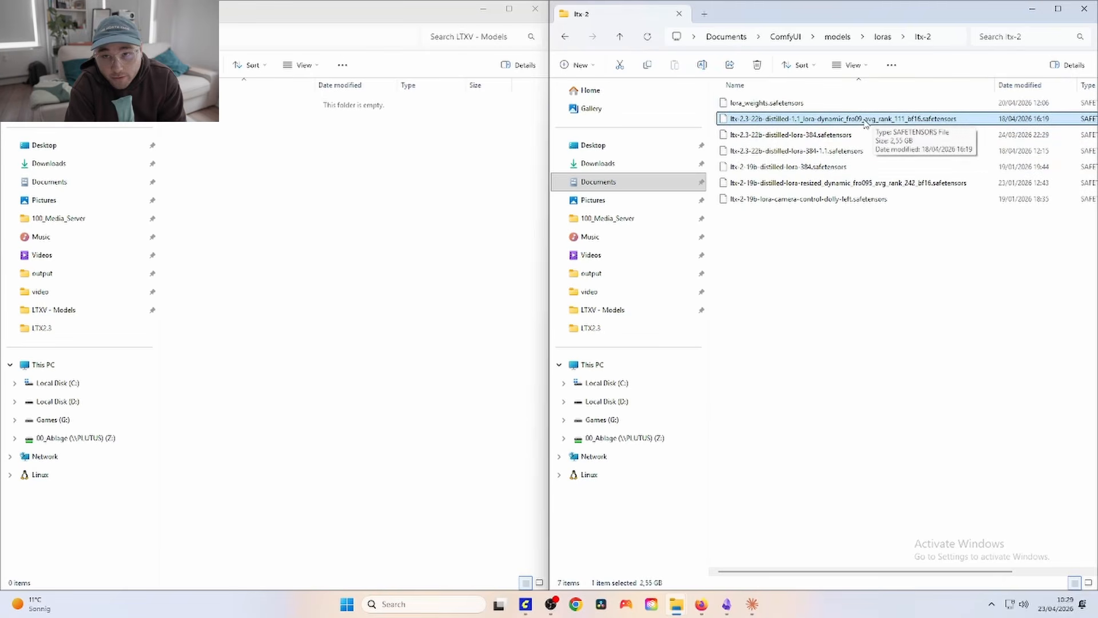
Step: Restart ComfyUI to reload the model files and close the emptied LTXV - Models folder window
{"action": "left_click", "coordinate": [517, 346]}
{"action": "left_click", "coordinate": [526, 604]}
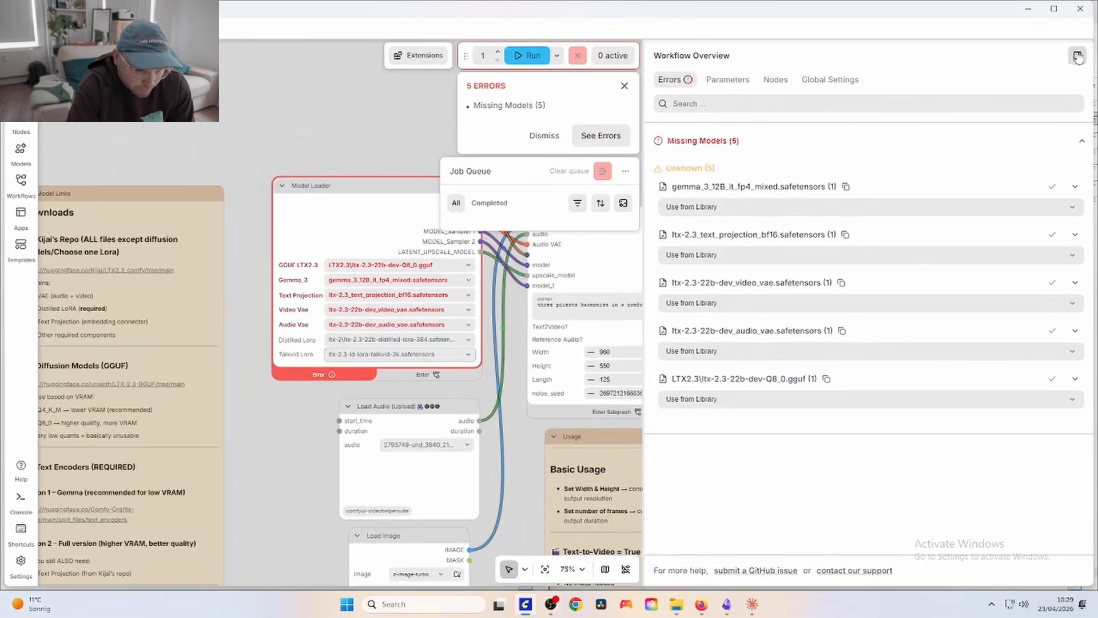
{"action": "left_click", "coordinate": [1081, 9]}
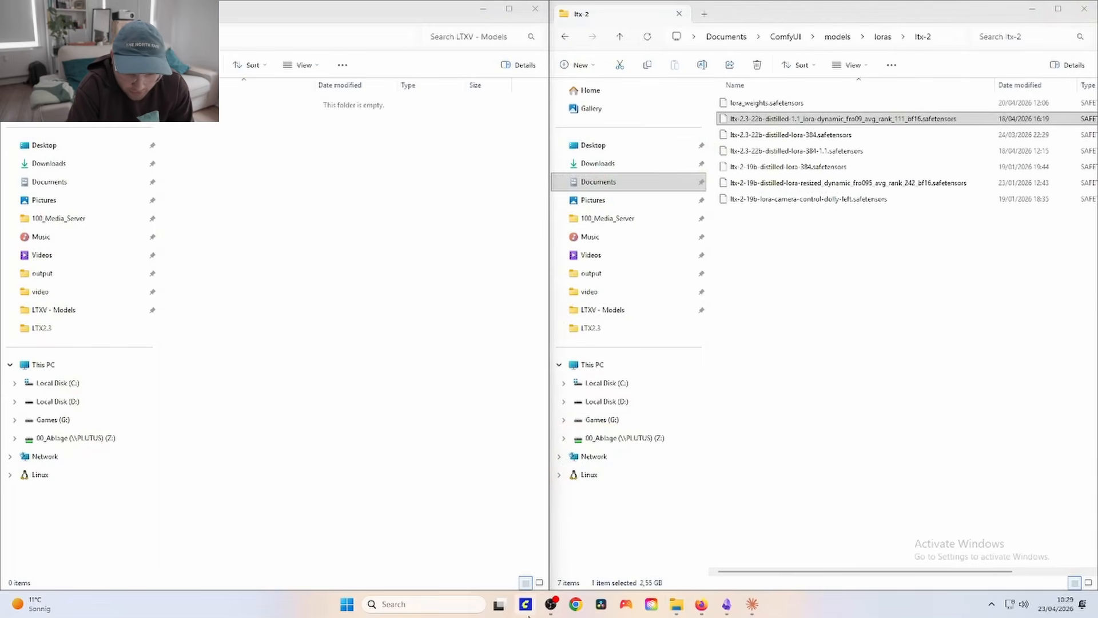
{"action": "left_click", "coordinate": [536, 8]}
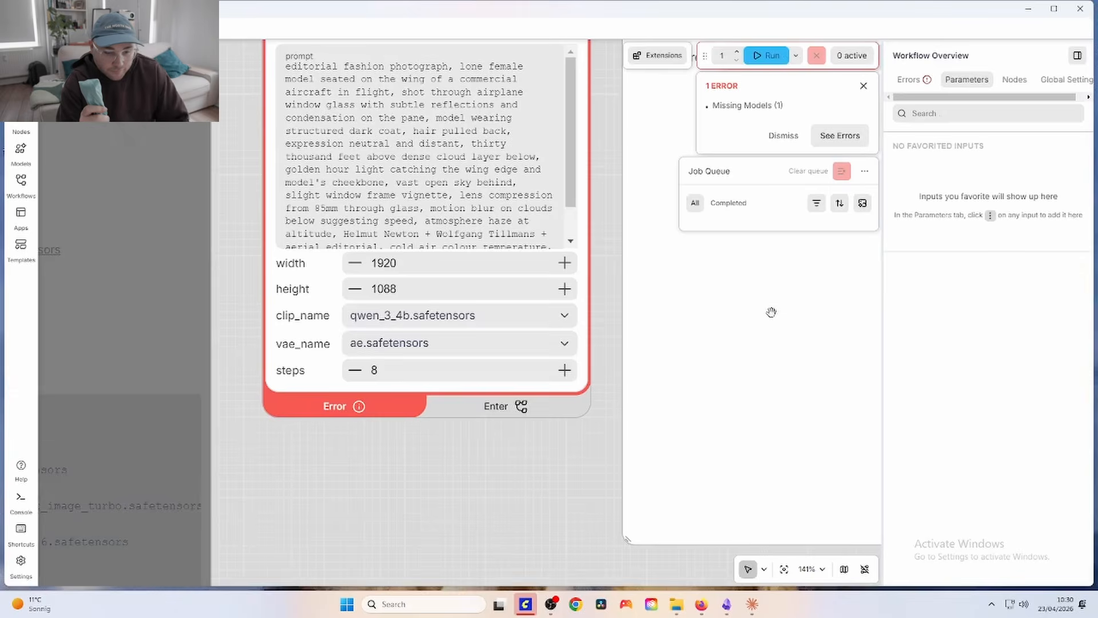
Step: Resize the ComfyUI window to expose the desktop icons and load the LTX2.3 Ultimate.json workflow from the desktop onto its canvas
{"action": "scroll", "coordinate": [771, 312], "scroll_direction": "down", "scroll_amount": 4}
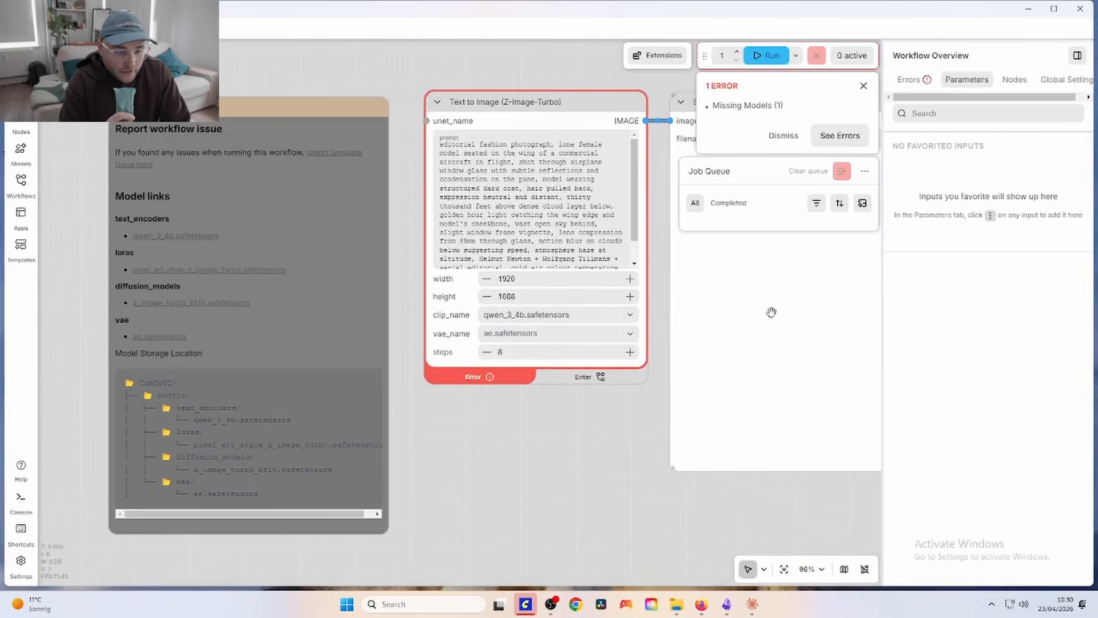
{"action": "left_click_drag", "start_coordinate": [565, 449], "coordinate": [390, 507]}
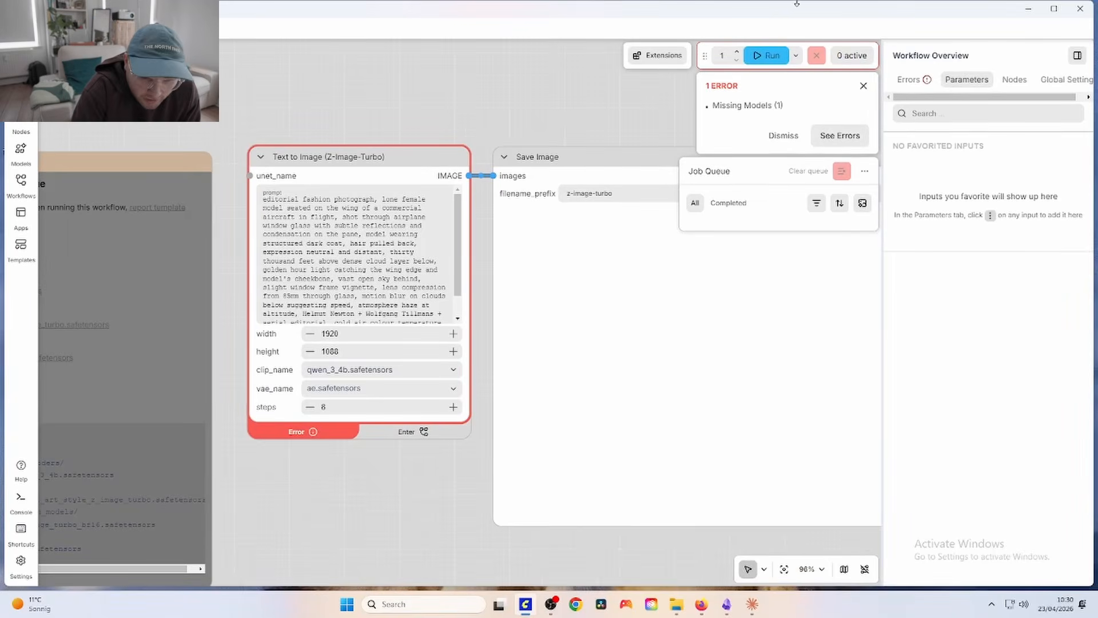
{"action": "left_click_drag", "start_coordinate": [798, 10], "coordinate": [1095, 3]}
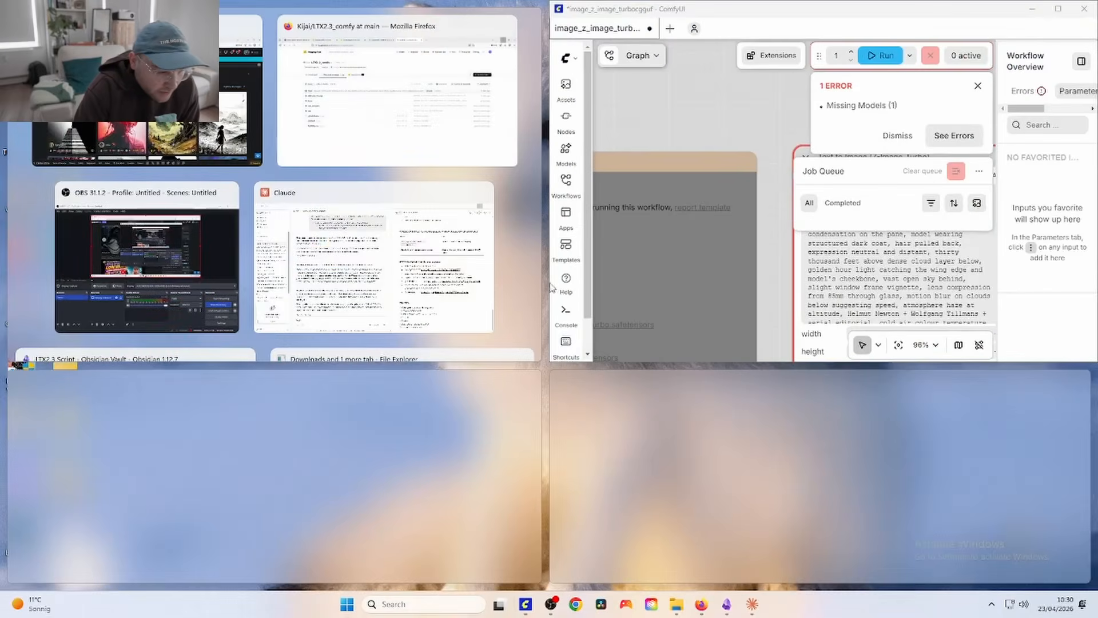
{"action": "left_click", "coordinate": [546, 349]}
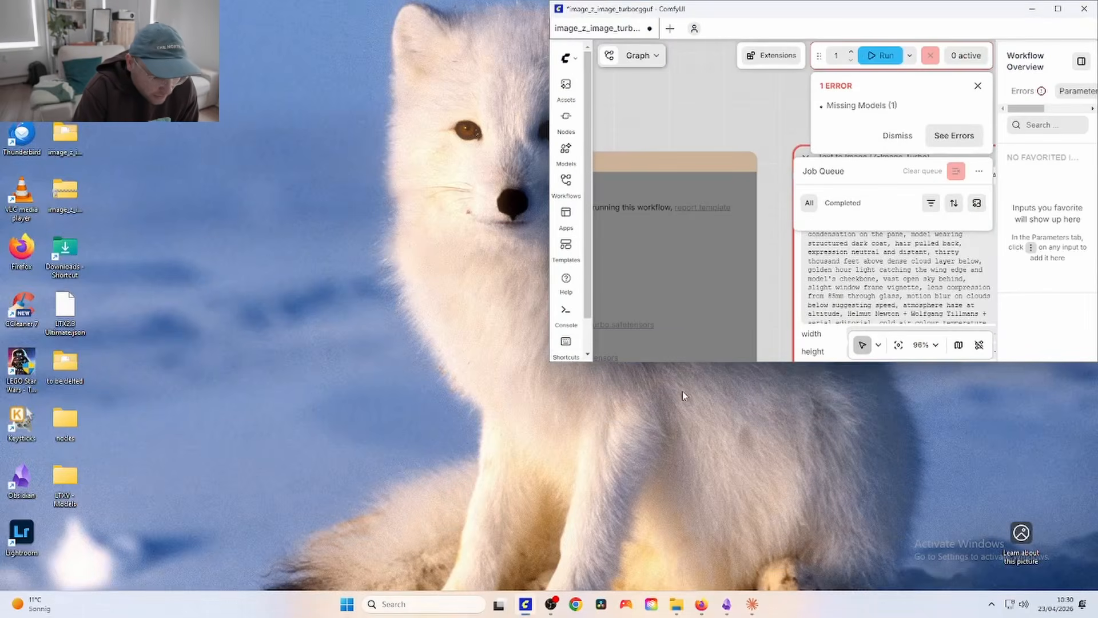
{"action": "left_click_drag", "start_coordinate": [734, 364], "coordinate": [734, 589]}
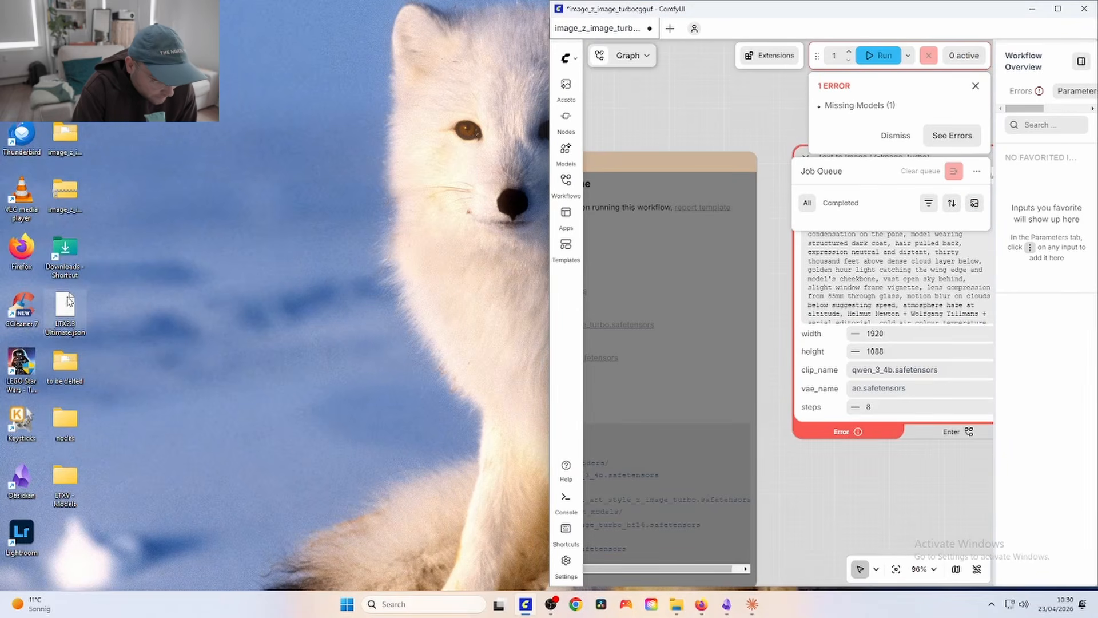
{"action": "left_click_drag", "start_coordinate": [70, 299], "coordinate": [663, 119]}
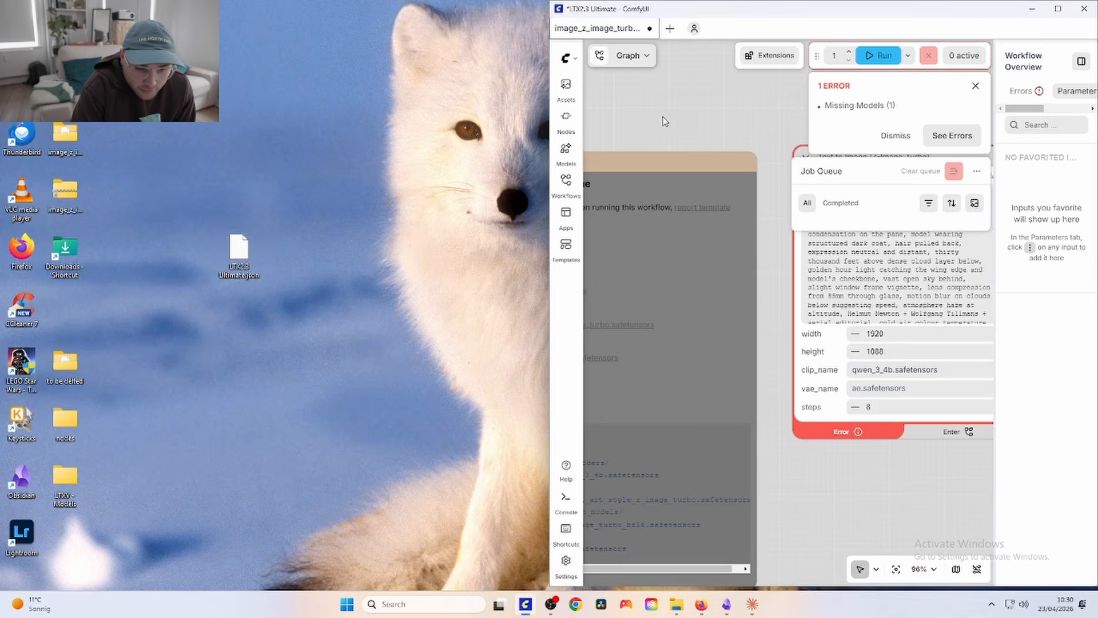
{"action": "left_click_drag", "start_coordinate": [551, 225], "coordinate": [4, 228]}
Step: In the Model Loader node, set Video Vae to LTX23_video_vae_bf16.safetensors and Audio Vae to LTX23_audio_vae_bf16.safetensors
{"action": "scroll", "coordinate": [420, 236], "scroll_direction": "up", "scroll_amount": 15}
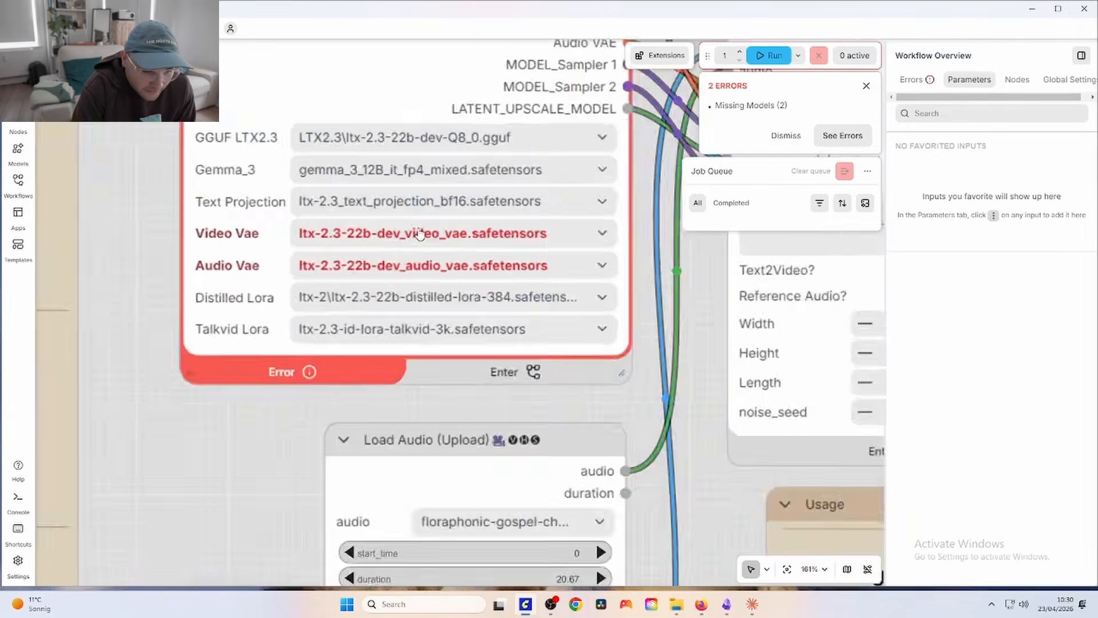
{"action": "left_click", "coordinate": [446, 246]}
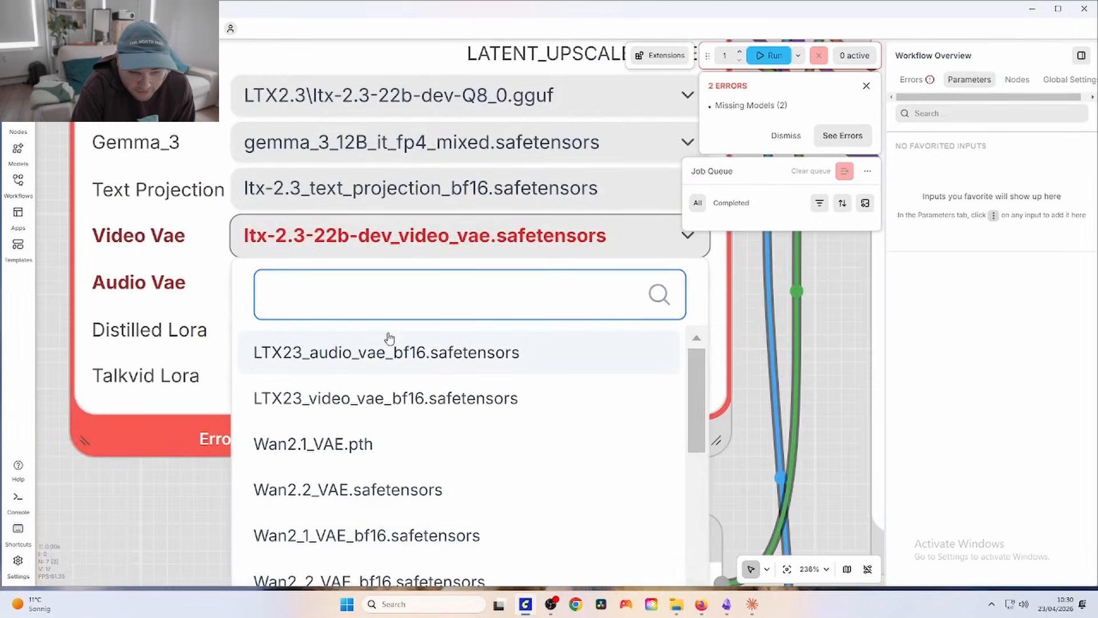
{"action": "left_click", "coordinate": [382, 396]}
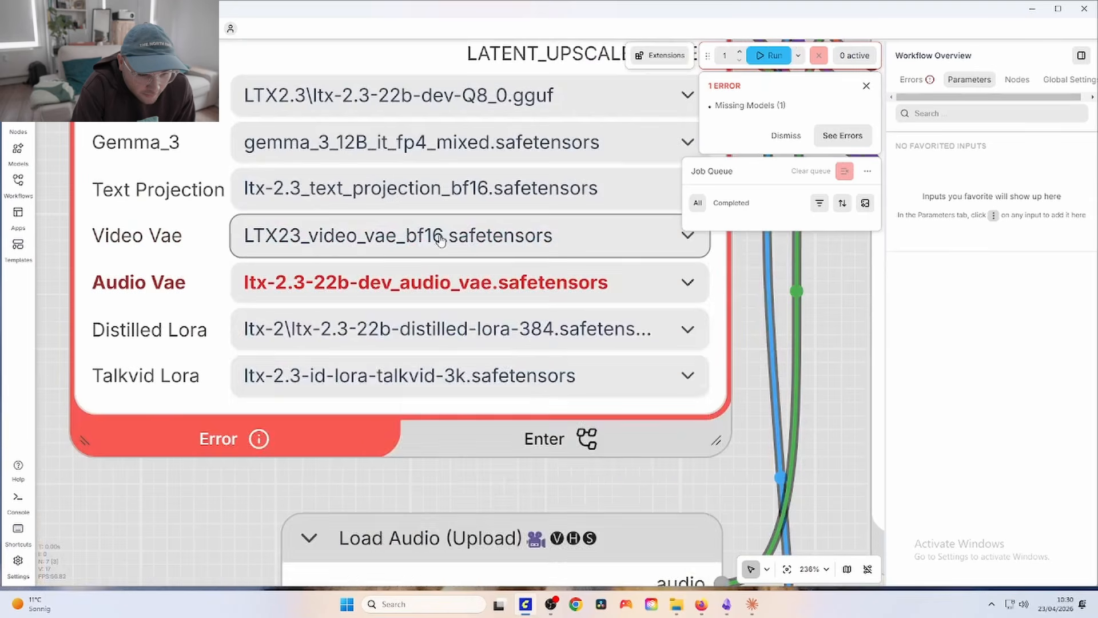
{"action": "left_click", "coordinate": [447, 282]}
{"action": "left_click", "coordinate": [406, 399]}
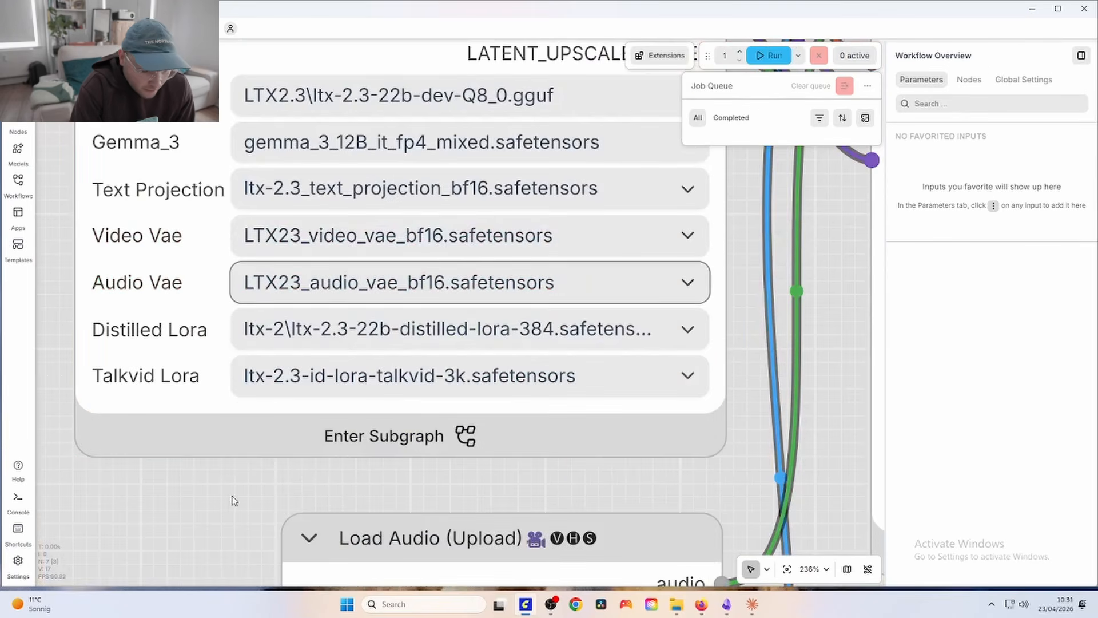
Step: Delete the unconnected LTXV Enhance A Video KJ node inside the Model Loader subgraph and return to the main workflow
{"action": "left_click_drag", "start_coordinate": [214, 504], "coordinate": [281, 617]}
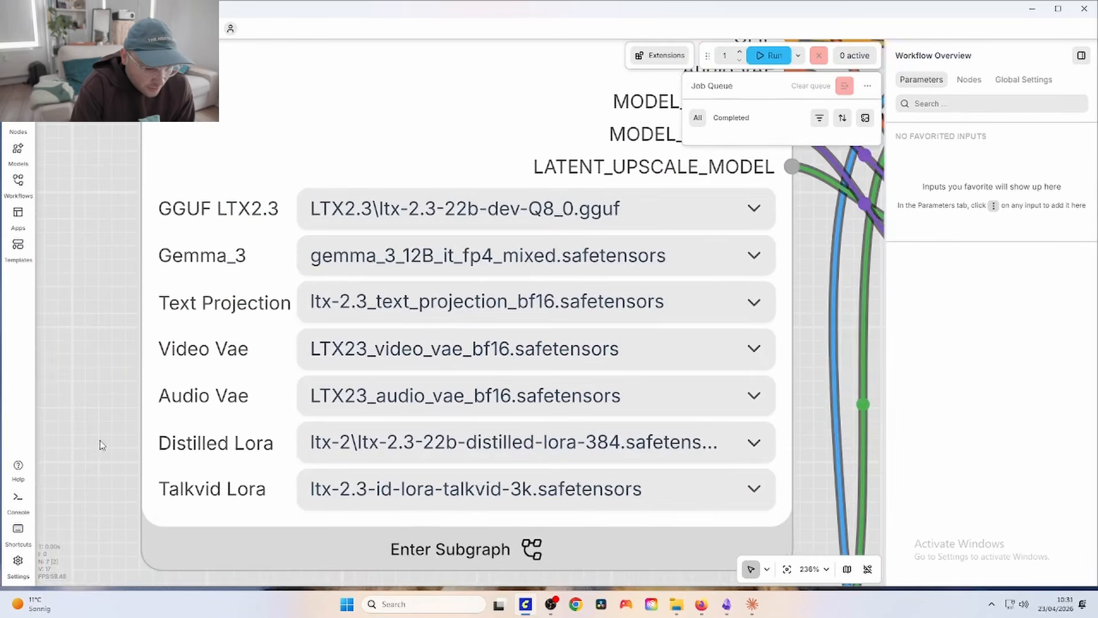
{"action": "scroll", "coordinate": [100, 445], "scroll_direction": "down", "scroll_amount": 5}
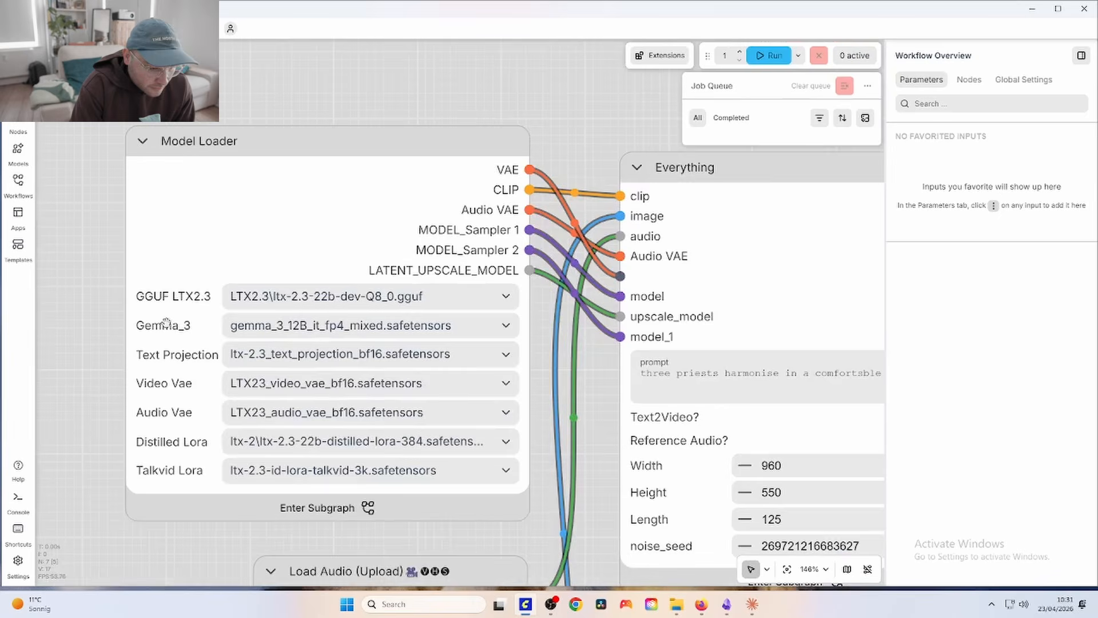
{"action": "left_click", "coordinate": [336, 508]}
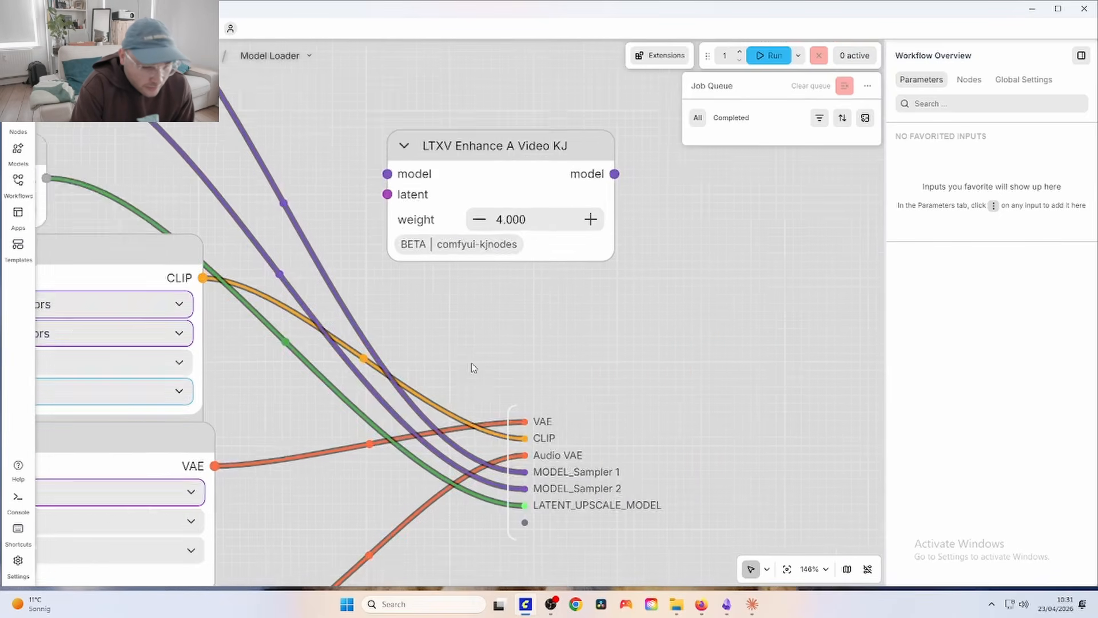
{"action": "scroll", "coordinate": [658, 349], "scroll_direction": "down", "scroll_amount": 5}
{"action": "left_click", "coordinate": [510, 243]}
{"action": "key", "text": "Delete"}
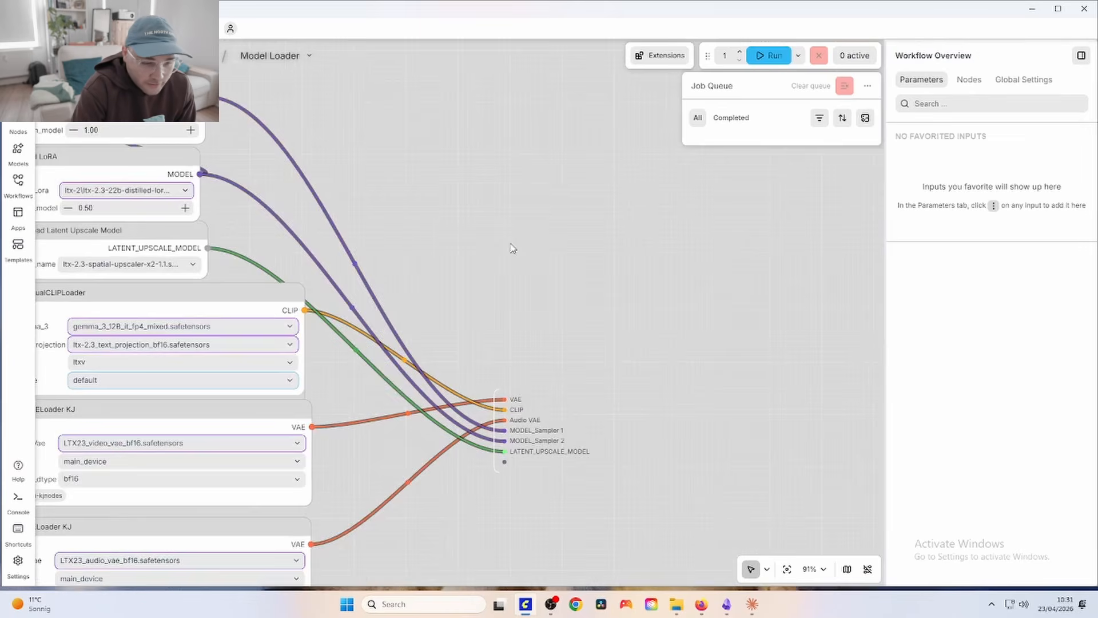
{"action": "scroll", "coordinate": [511, 245], "scroll_direction": "down", "scroll_amount": 5}
{"action": "left_click_drag", "start_coordinate": [359, 322], "coordinate": [400, 332]}
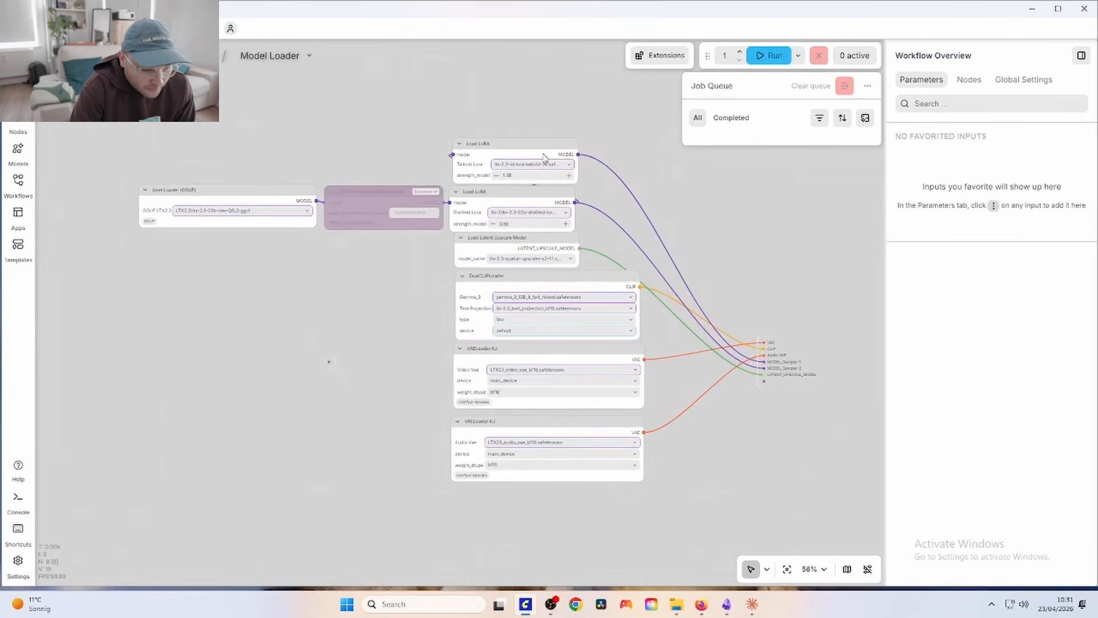
{"action": "key", "text": "Escape"}
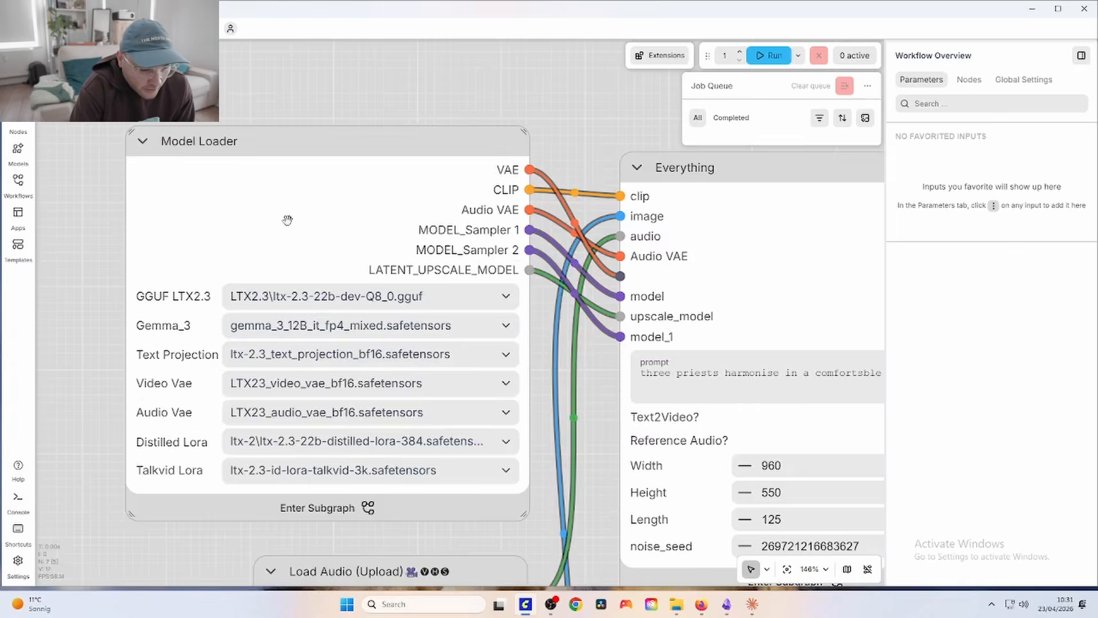
Step: Check the available model files for GGUF LTX2.3, Gemma_3 and Text Projection in the Model Loader node
{"action": "left_click", "coordinate": [289, 299]}
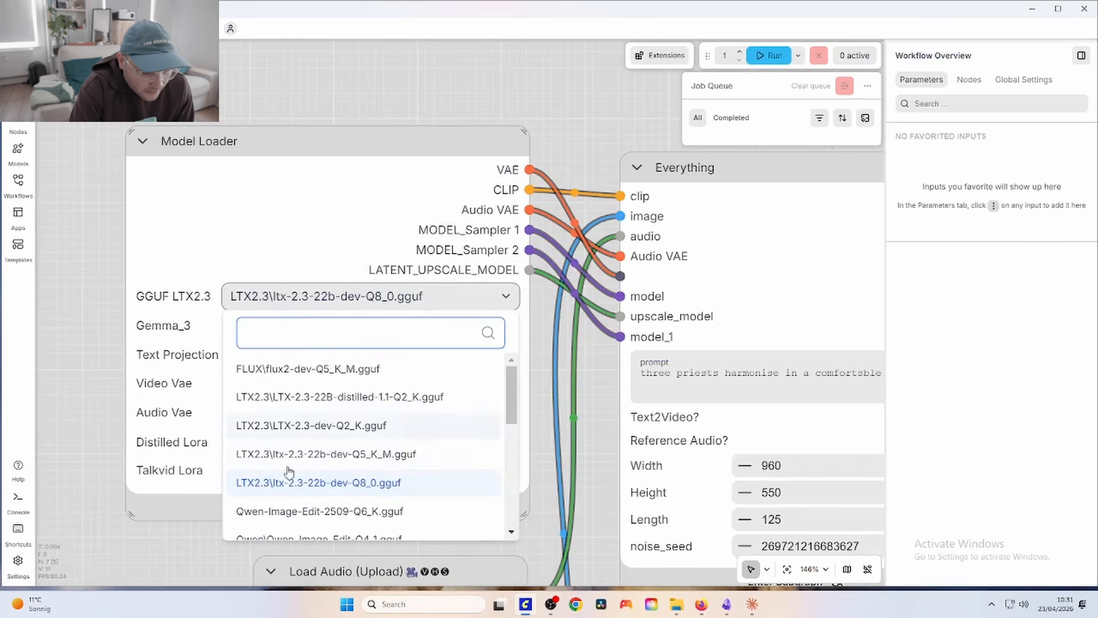
{"action": "left_click", "coordinate": [230, 252]}
{"action": "left_click", "coordinate": [278, 331]}
{"action": "scroll", "coordinate": [317, 466], "scroll_direction": "down", "scroll_amount": 1}
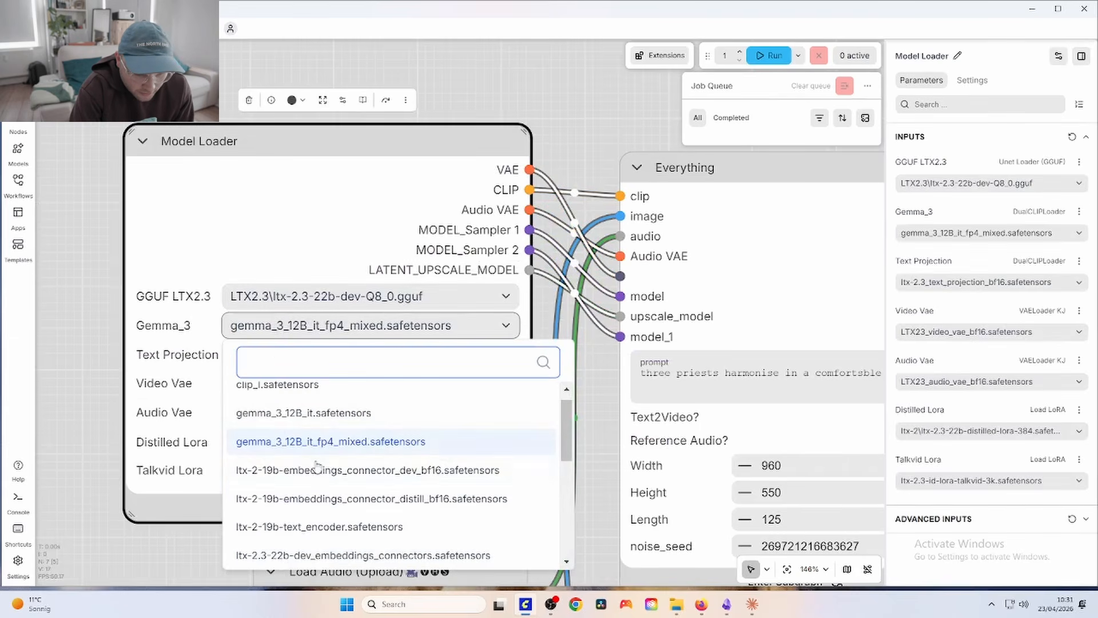
{"action": "left_click", "coordinate": [272, 267]}
{"action": "left_click", "coordinate": [286, 355]}
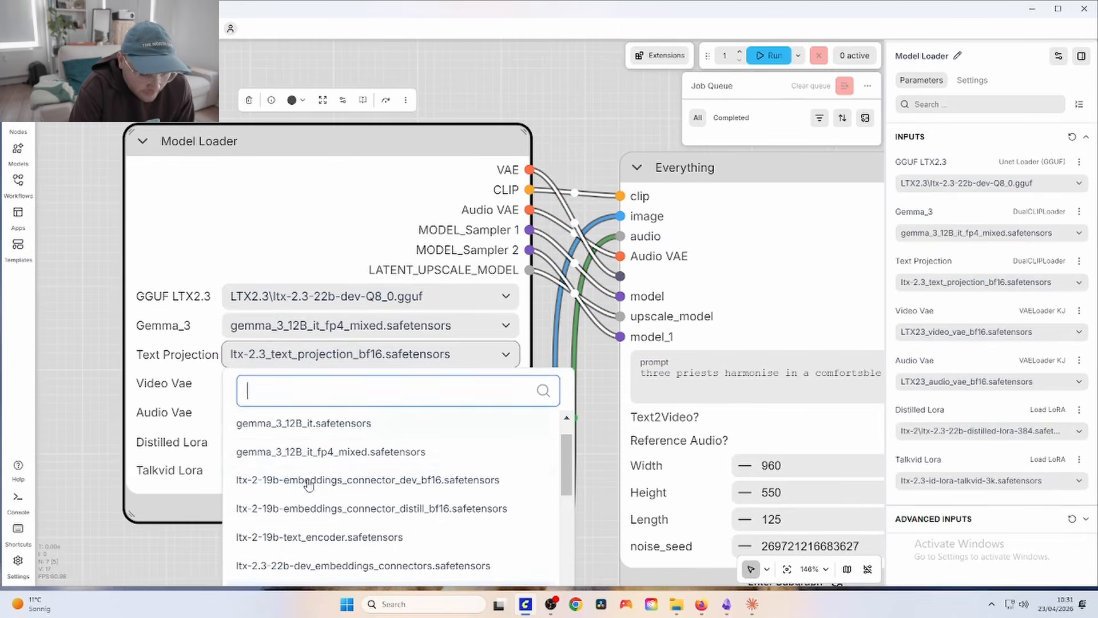
{"action": "left_click", "coordinate": [314, 235]}
Step: Examine the Everything node's prompt, mode switches and size settings, and the update options for its noise_seed value
{"action": "scroll", "coordinate": [367, 270], "scroll_direction": "down", "scroll_amount": 5}
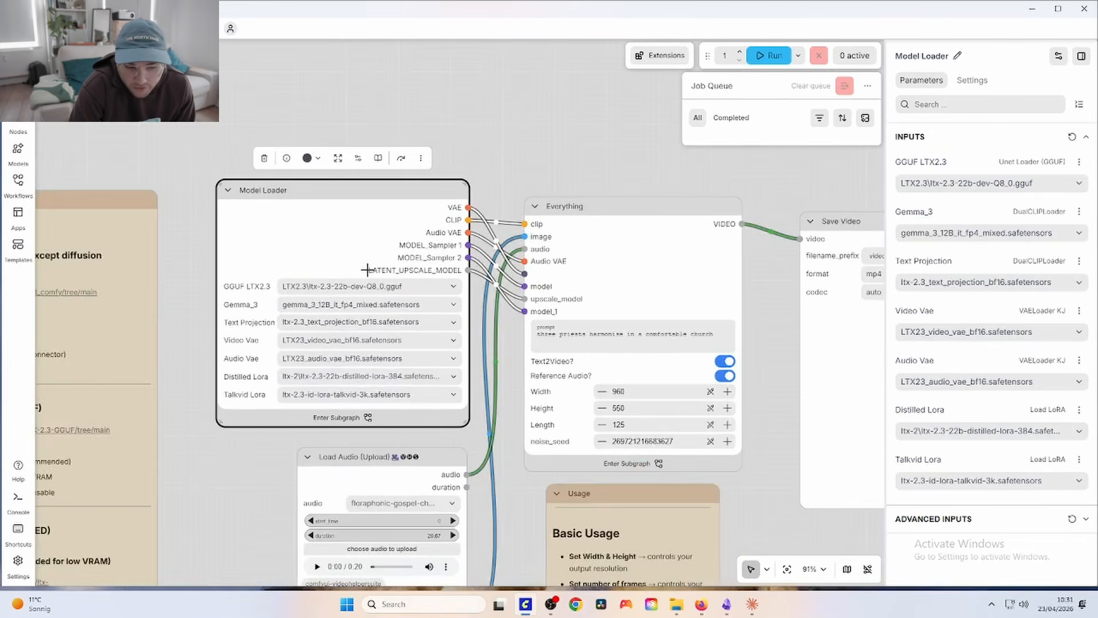
{"action": "left_click_drag", "start_coordinate": [524, 178], "coordinate": [393, 119]}
{"action": "left_click_drag", "start_coordinate": [646, 311], "coordinate": [598, 250]}
{"action": "scroll", "coordinate": [438, 277], "scroll_direction": "up", "scroll_amount": 5}
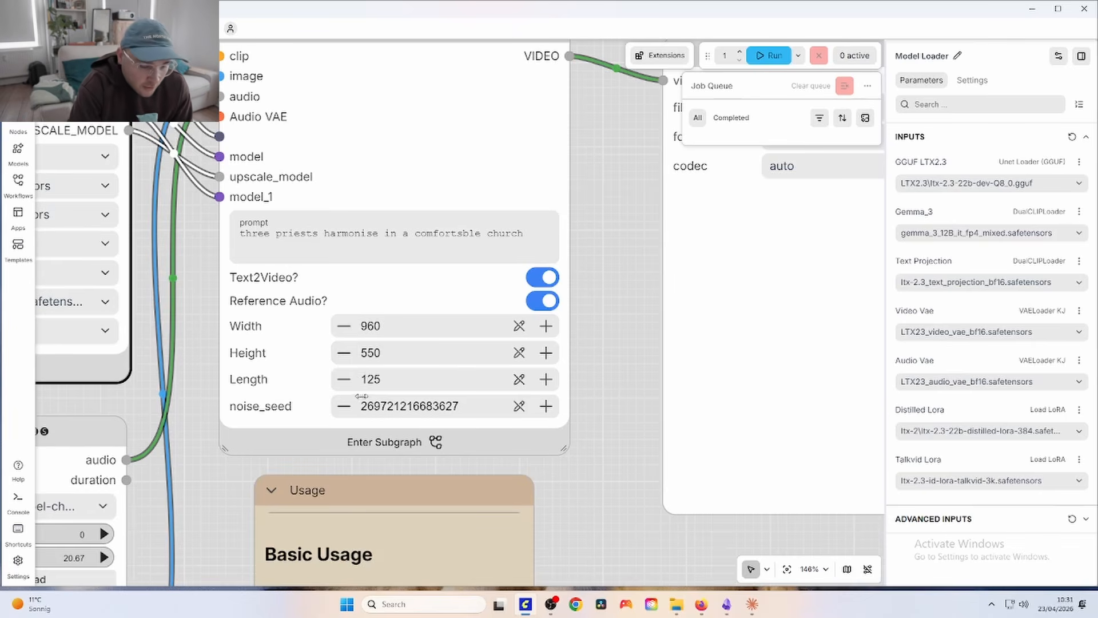
{"action": "left_click", "coordinate": [522, 407]}
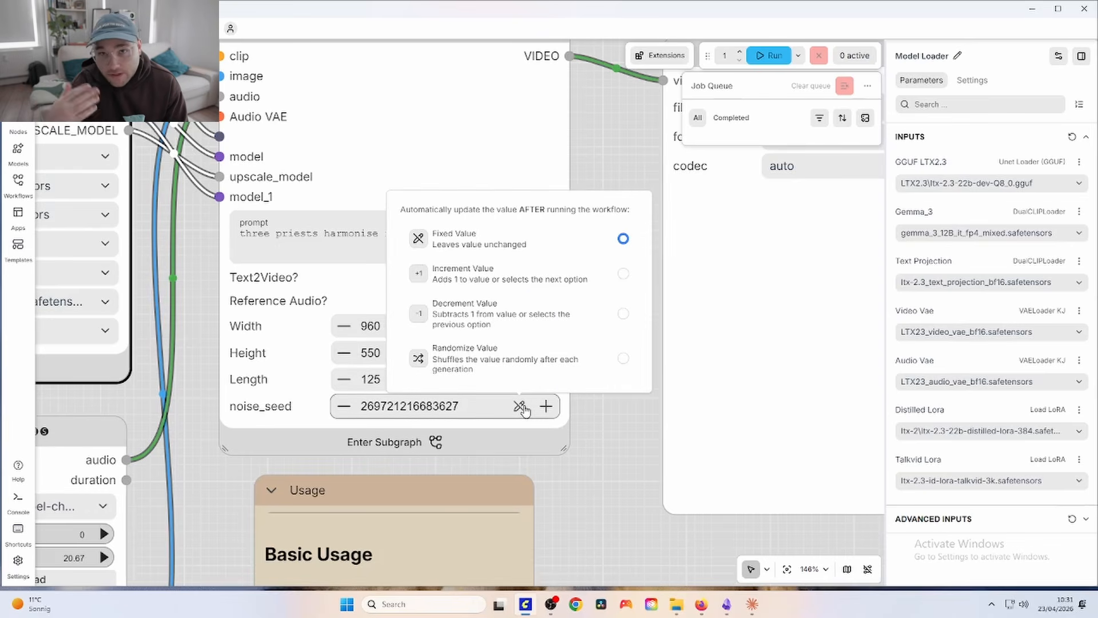
{"action": "left_click", "coordinate": [608, 453]}
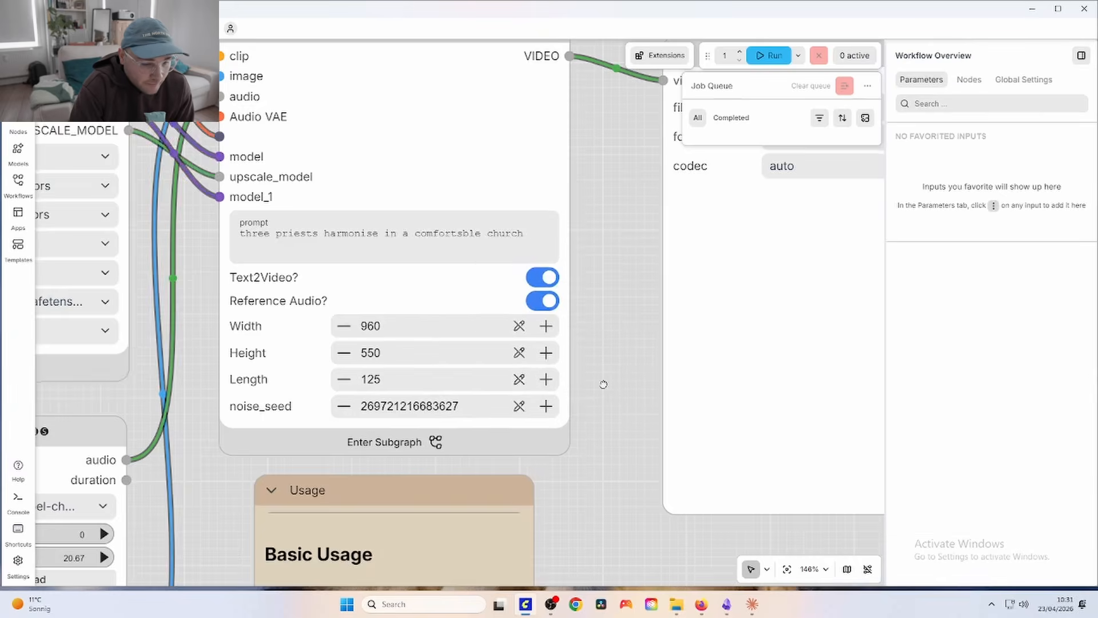
{"action": "left_click_drag", "start_coordinate": [606, 383], "coordinate": [427, 454]}
{"action": "left_click_drag", "start_coordinate": [585, 133], "coordinate": [544, 113]}
{"action": "left_click_drag", "start_coordinate": [359, 83], "coordinate": [440, 40]}
{"action": "left_click", "coordinate": [326, 365]}
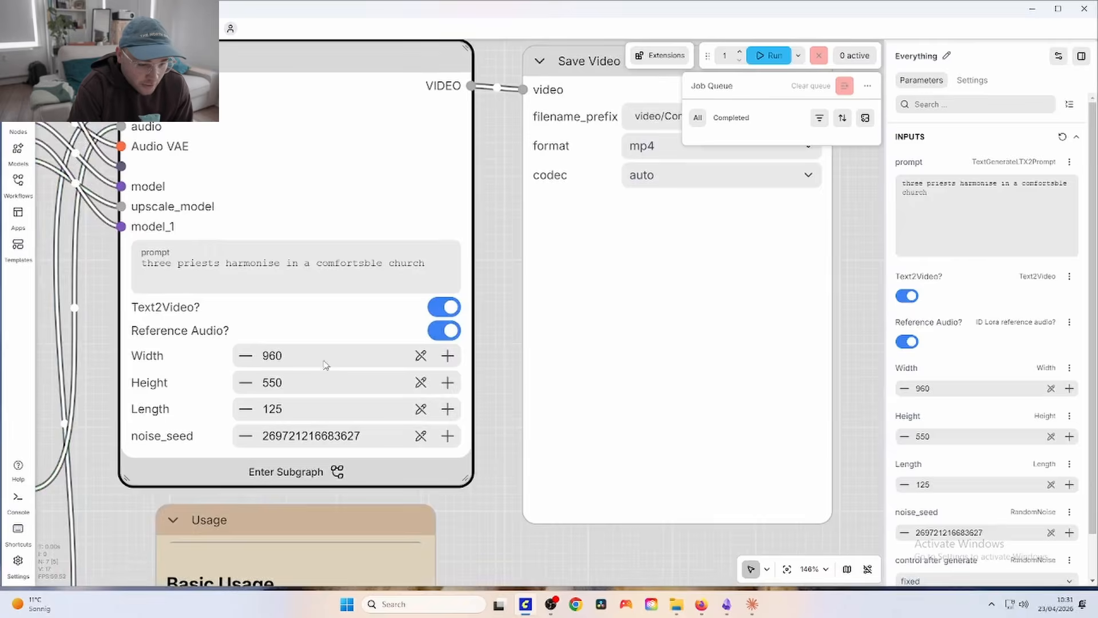
Step: Open the Everything subgraph, examine its node chain through to the video output, and return to the main workflow
{"action": "left_click", "coordinate": [329, 469]}
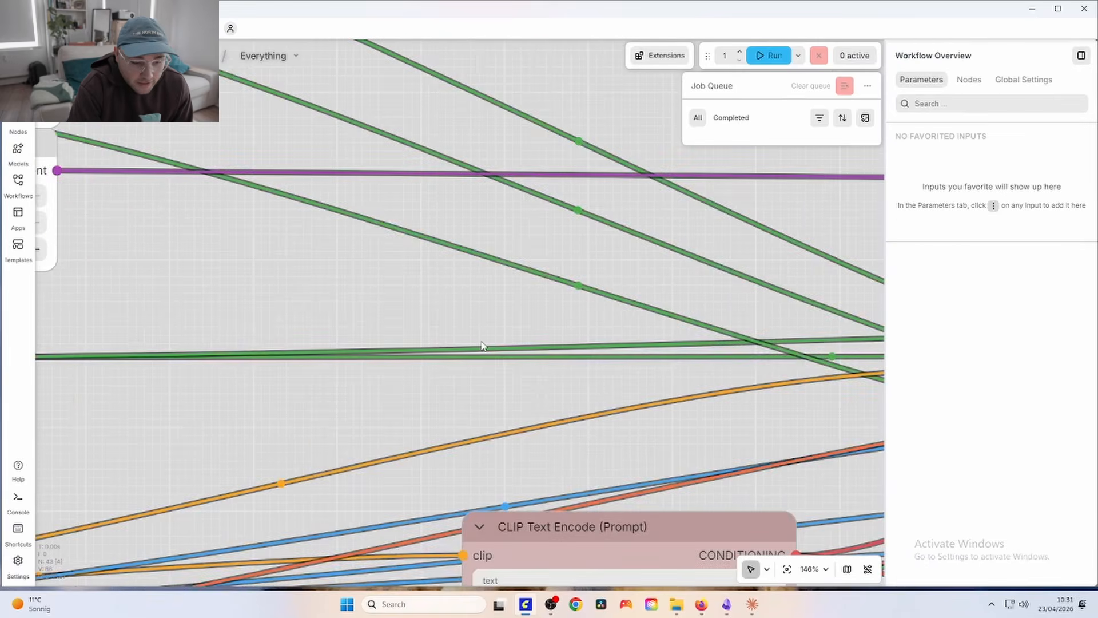
{"action": "scroll", "coordinate": [481, 345], "scroll_direction": "down", "scroll_amount": 10}
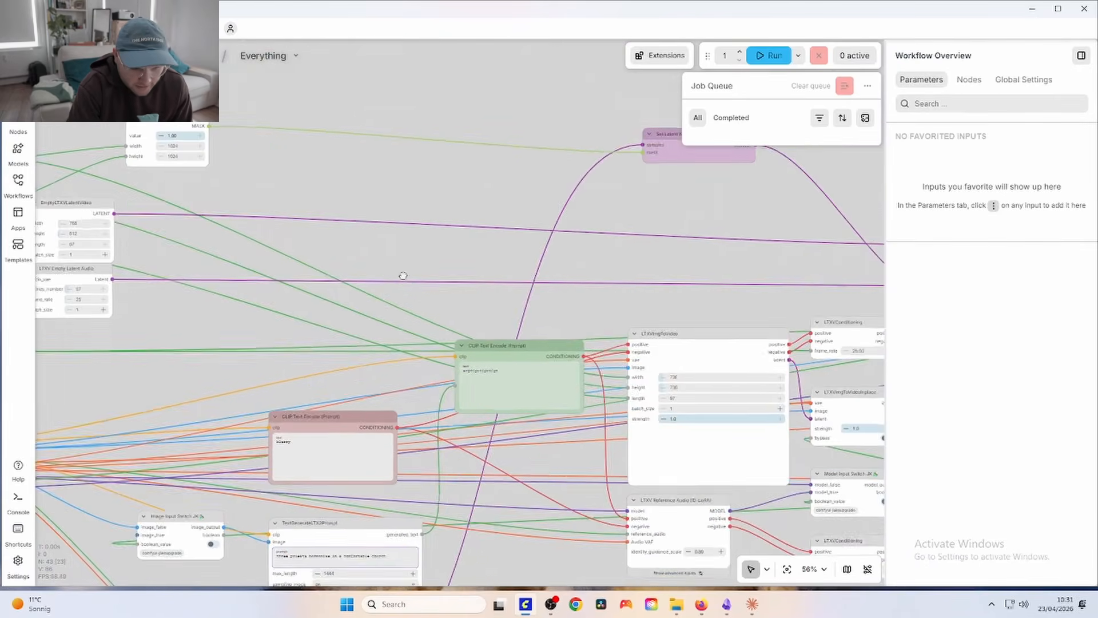
{"action": "left_click_drag", "start_coordinate": [649, 270], "coordinate": [321, 225]}
{"action": "scroll", "coordinate": [321, 225], "scroll_direction": "down", "scroll_amount": 5}
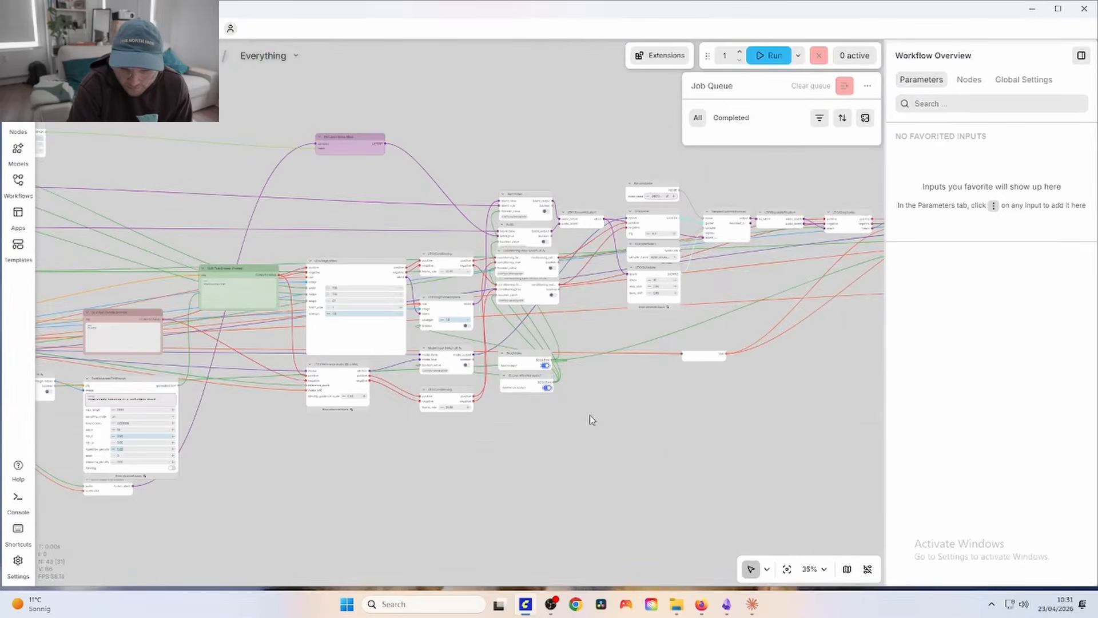
{"action": "left_click_drag", "start_coordinate": [628, 486], "coordinate": [308, 468]}
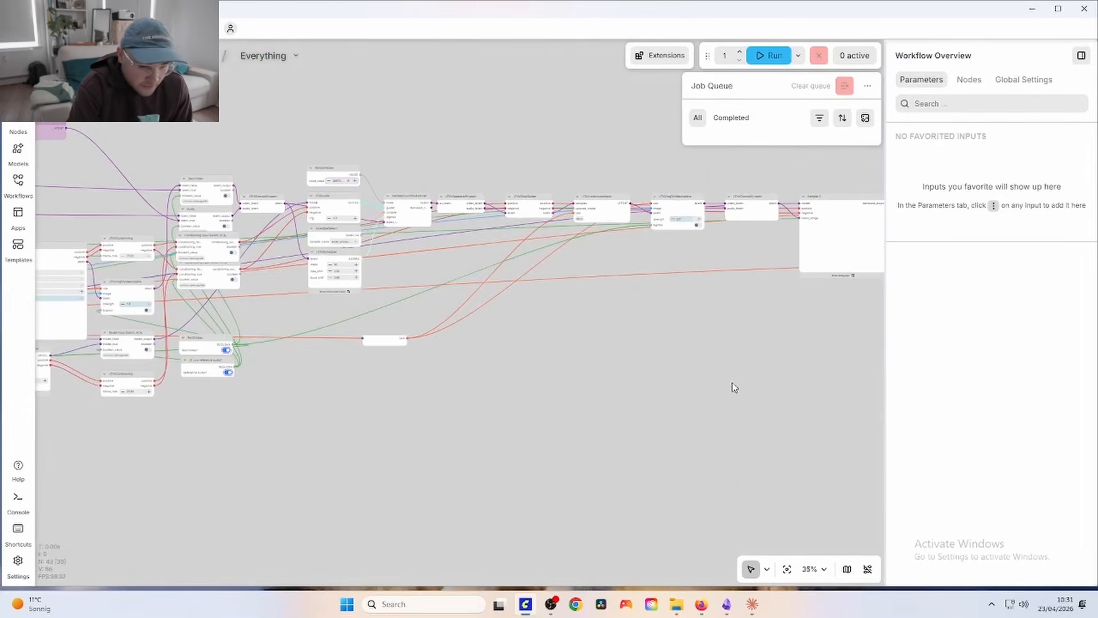
{"action": "left_click_drag", "start_coordinate": [735, 388], "coordinate": [338, 406]}
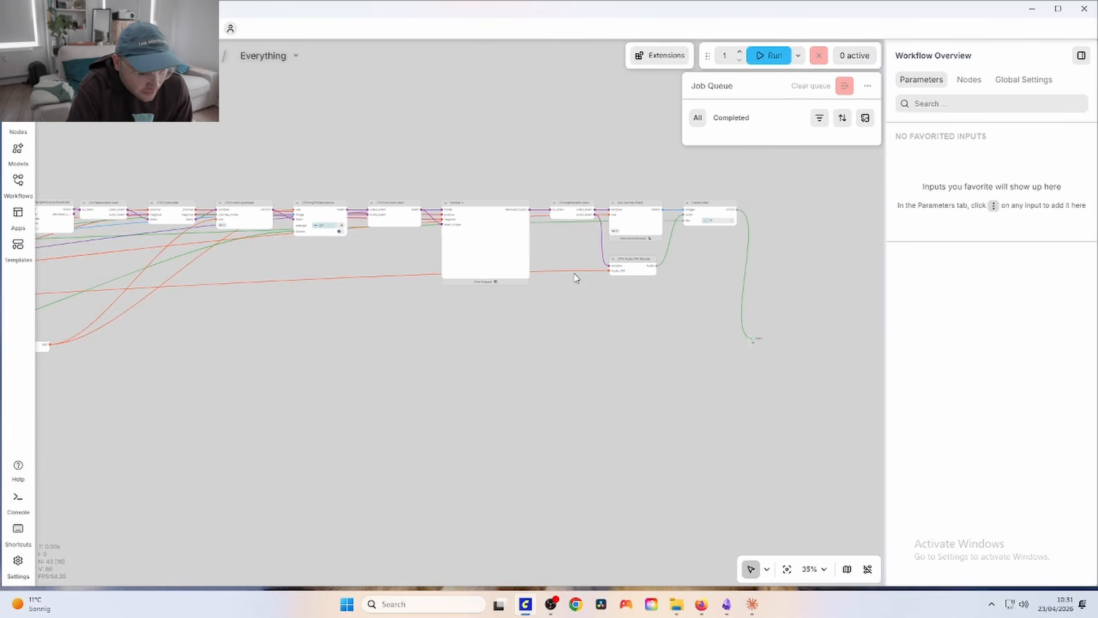
{"action": "scroll", "coordinate": [500, 317], "scroll_direction": "down", "scroll_amount": 10}
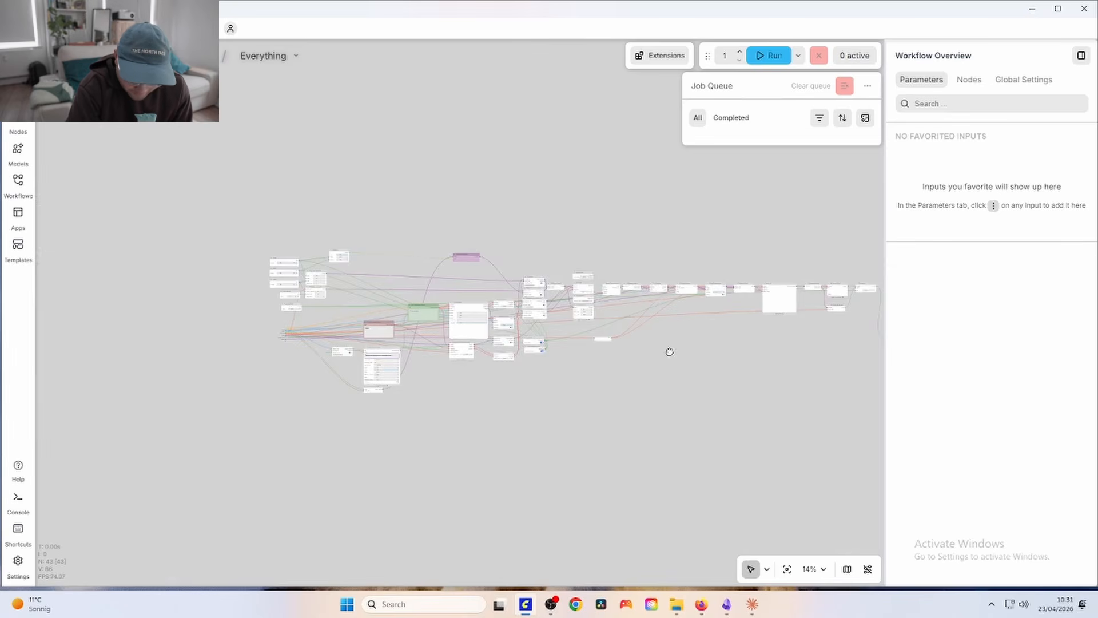
{"action": "left_click_drag", "start_coordinate": [670, 352], "coordinate": [573, 291]}
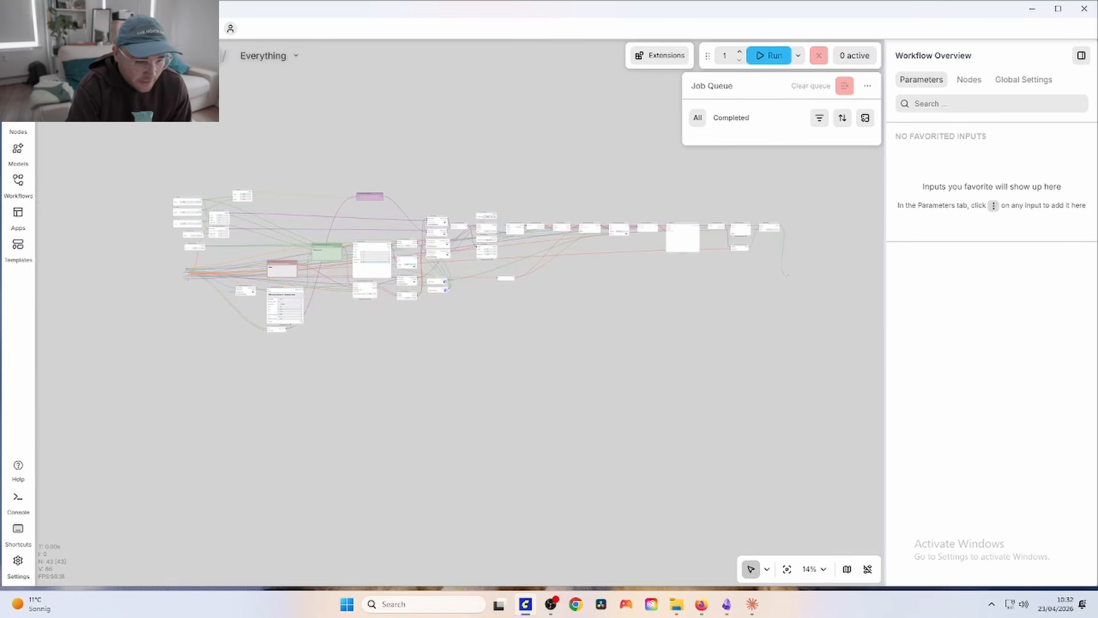
{"action": "left_click", "coordinate": [189, 55]}
Step: Turn off Text2Video? in the Everything node and check the Load Image node that feeds its image input
{"action": "scroll", "coordinate": [436, 211], "scroll_direction": "down", "scroll_amount": 5}
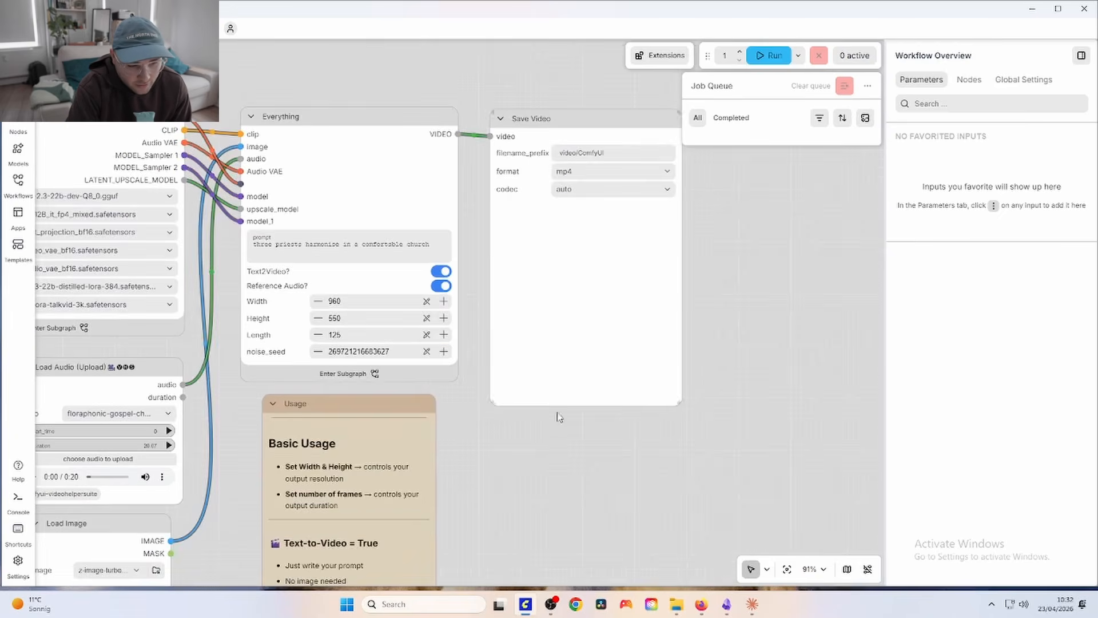
{"action": "scroll", "coordinate": [536, 454], "scroll_direction": "down", "scroll_amount": 4}
{"action": "left_click_drag", "start_coordinate": [534, 451], "coordinate": [627, 326]}
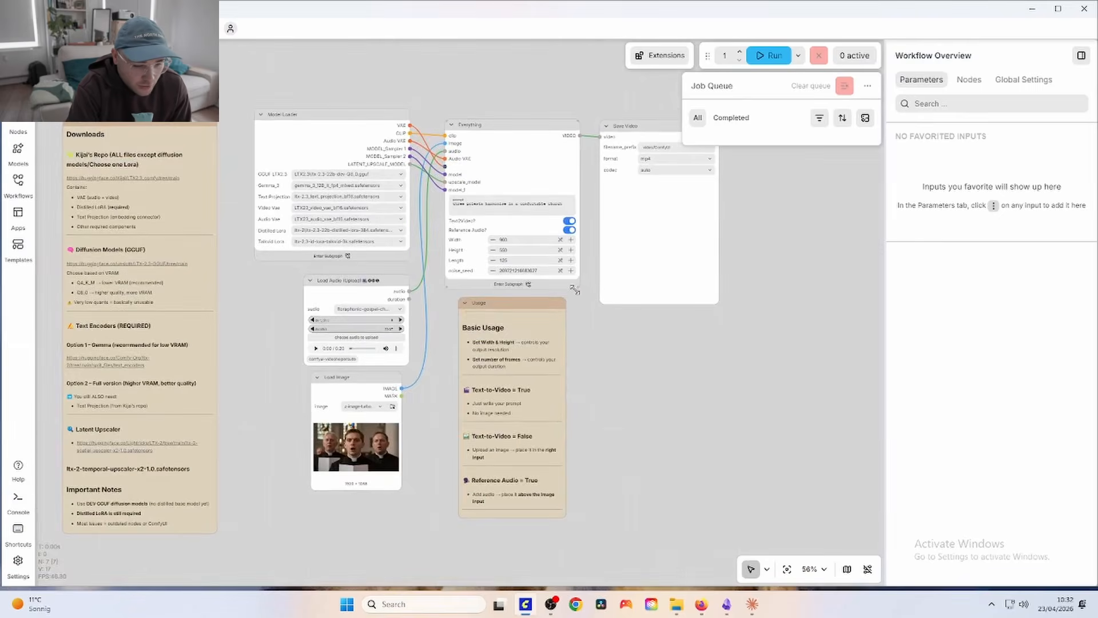
{"action": "scroll", "coordinate": [574, 290], "scroll_direction": "up", "scroll_amount": 4}
{"action": "scroll", "coordinate": [595, 171], "scroll_direction": "up", "scroll_amount": 5}
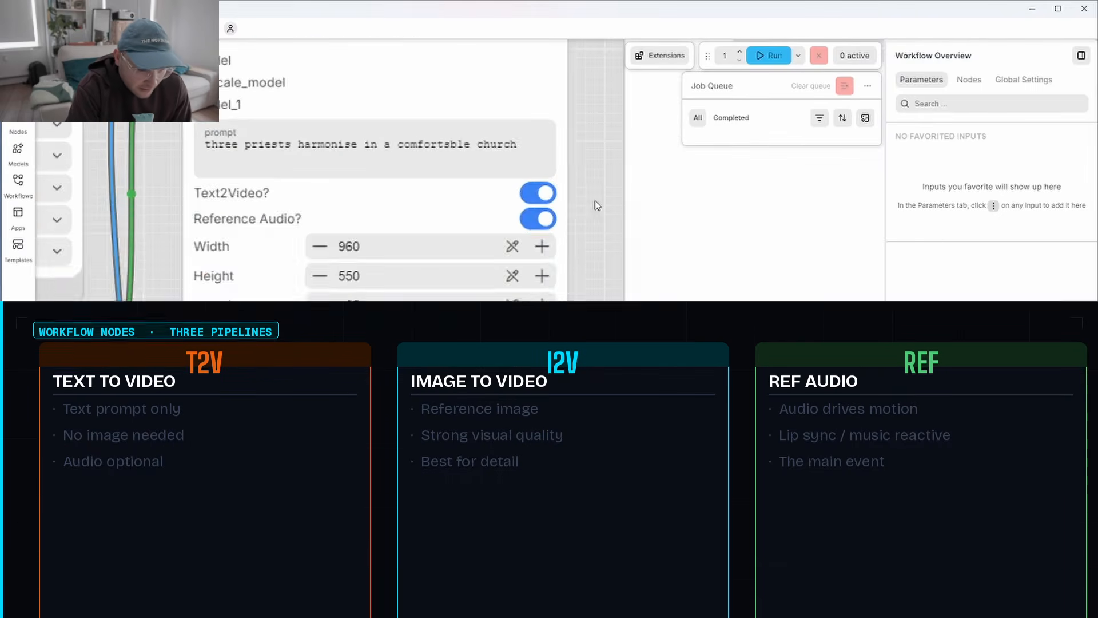
{"action": "left_click", "coordinate": [540, 194]}
{"action": "left_click_drag", "start_coordinate": [614, 188], "coordinate": [782, 88]}
{"action": "left_click_drag", "start_coordinate": [376, 309], "coordinate": [528, 94]}
{"action": "left_click_drag", "start_coordinate": [417, 520], "coordinate": [431, 378]}
{"action": "left_click_drag", "start_coordinate": [497, 147], "coordinate": [316, 524]}
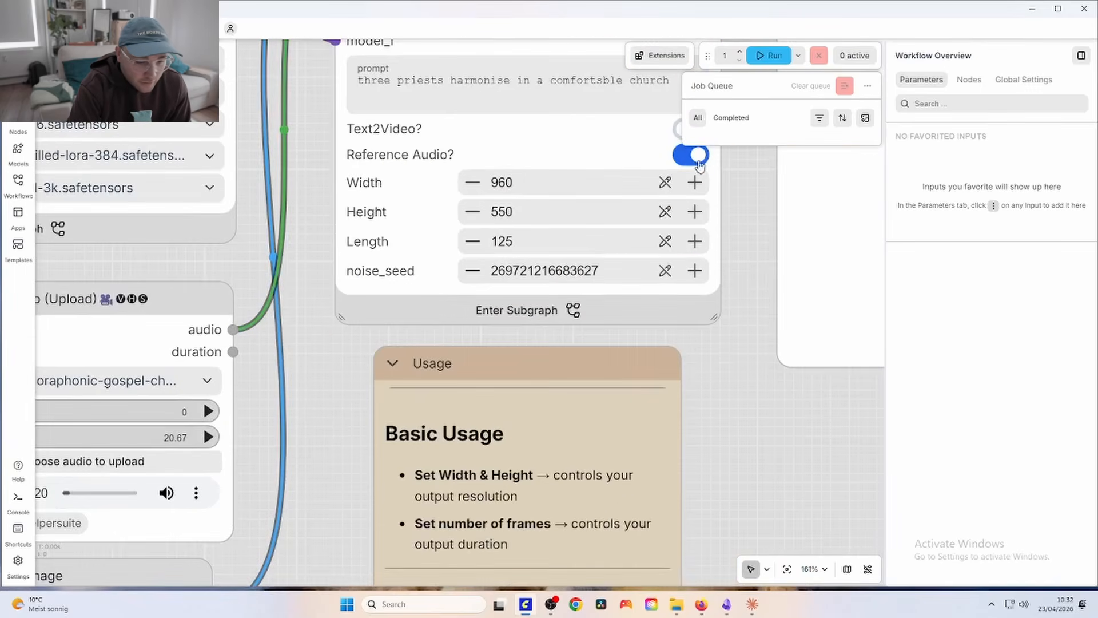
Step: Play a short part of the gospel audio in the Load Audio (Upload) node and pause it
{"action": "left_click_drag", "start_coordinate": [331, 351], "coordinate": [507, 306]}
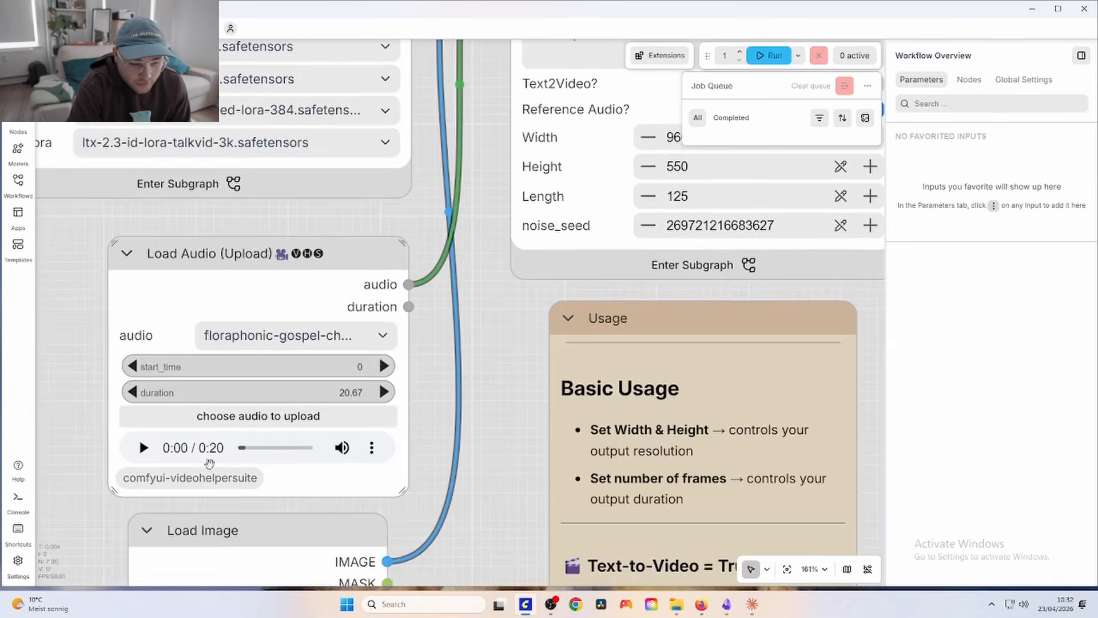
{"action": "left_click", "coordinate": [143, 448]}
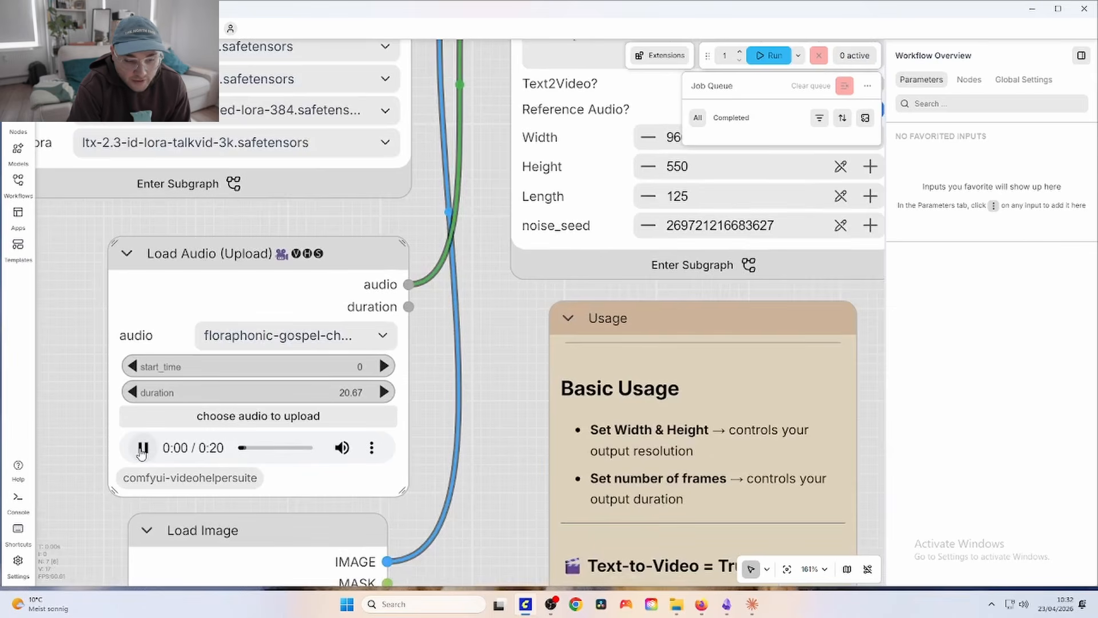
{"action": "left_click", "coordinate": [142, 452]}
{"action": "key", "text": "."}
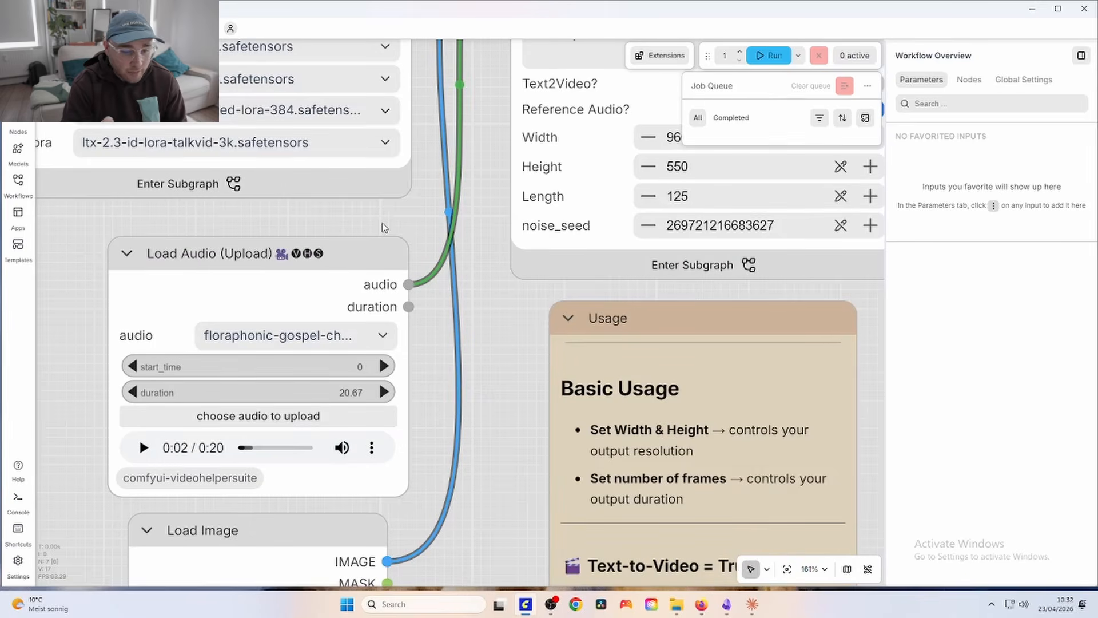
Step: Turn off Reference Audio? in the Everything node
{"action": "scroll", "coordinate": [484, 371], "scroll_direction": "down", "scroll_amount": 6}
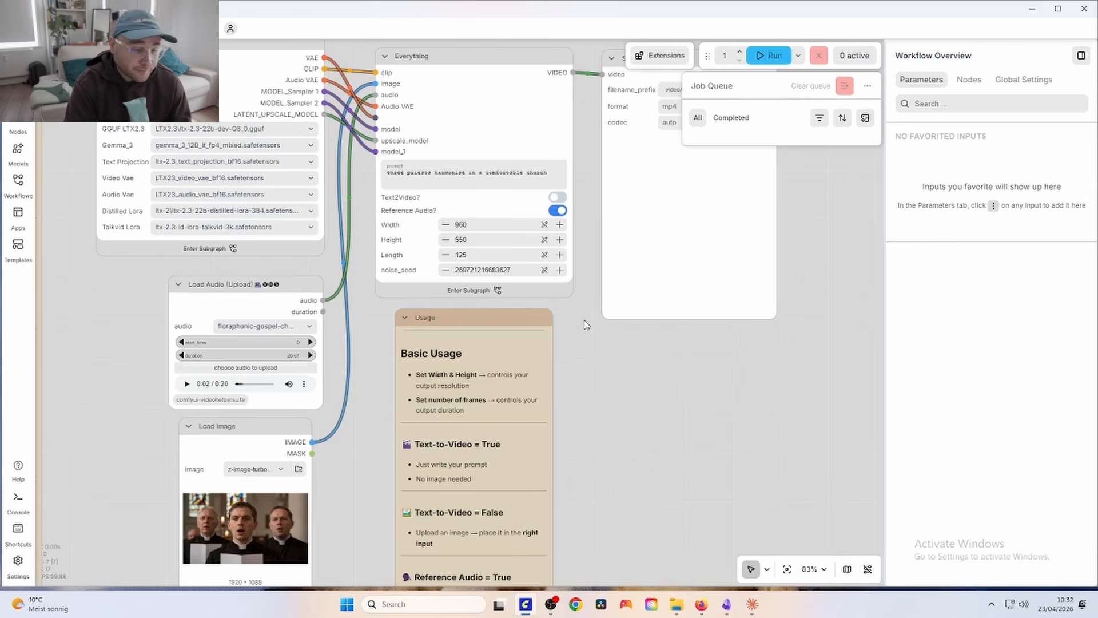
{"action": "left_click_drag", "start_coordinate": [584, 324], "coordinate": [567, 352]}
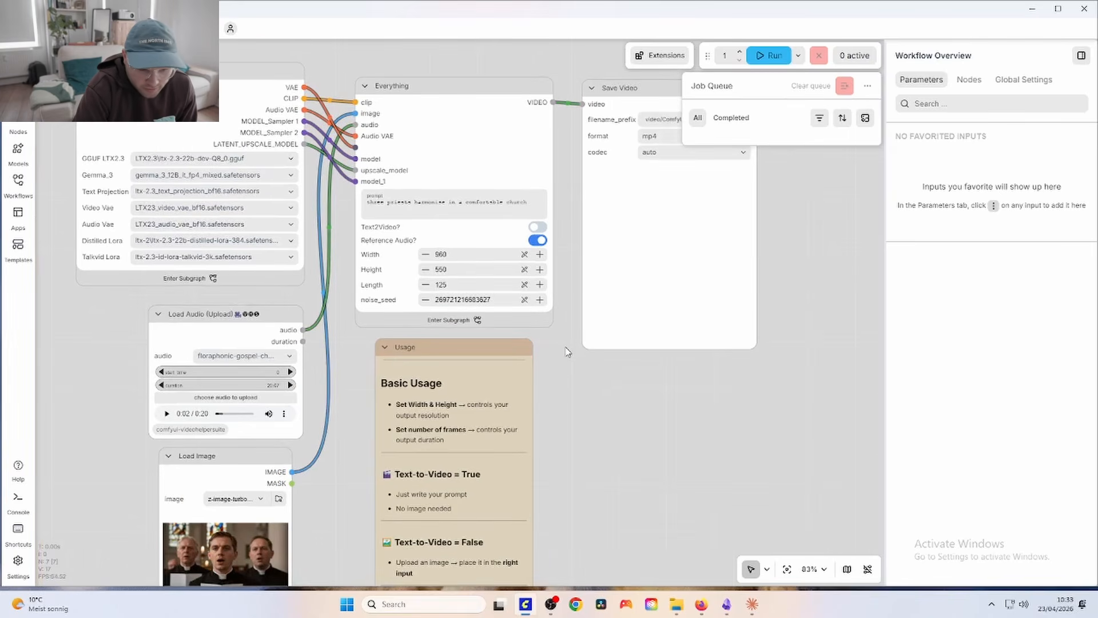
{"action": "scroll", "coordinate": [567, 351], "scroll_direction": "up", "scroll_amount": 1}
{"action": "left_click", "coordinate": [537, 229]}
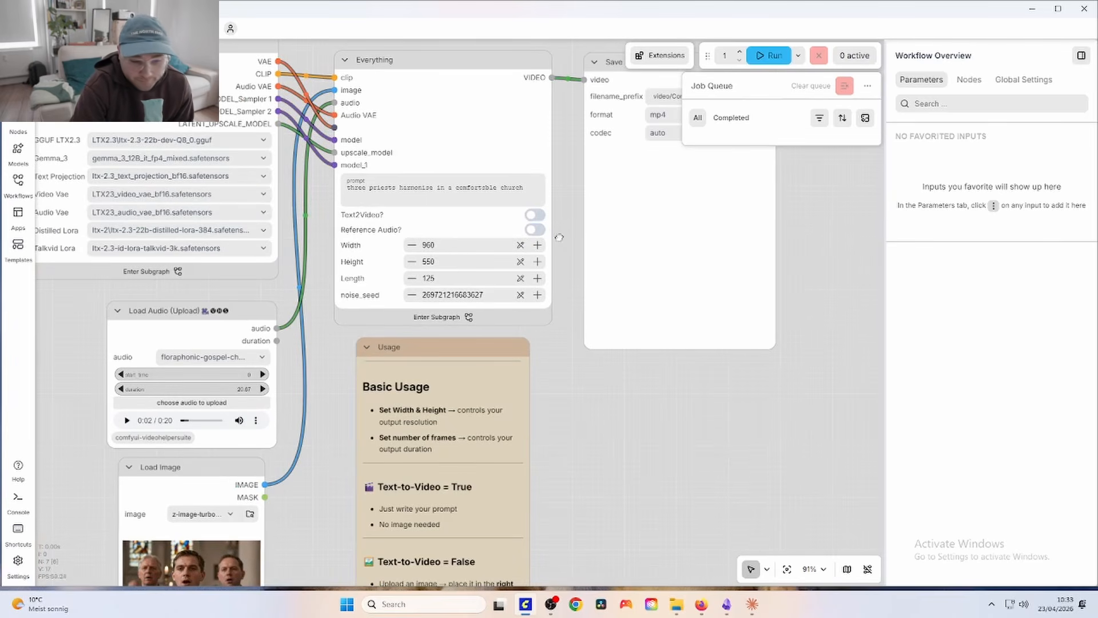
{"action": "left_click_drag", "start_coordinate": [564, 235], "coordinate": [537, 279]}
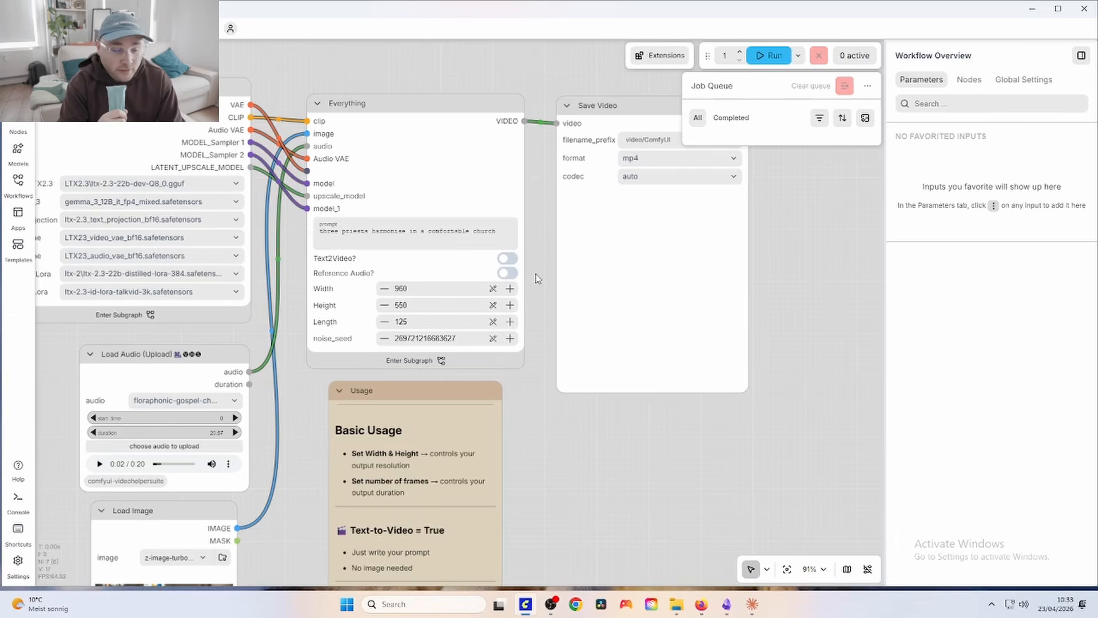
Step: Review the Usage note's guidance on size, frames, Text-to-Video and Reference Audio, and look over the whole workflow layout
{"action": "scroll", "coordinate": [536, 278], "scroll_direction": "down", "scroll_amount": 7}
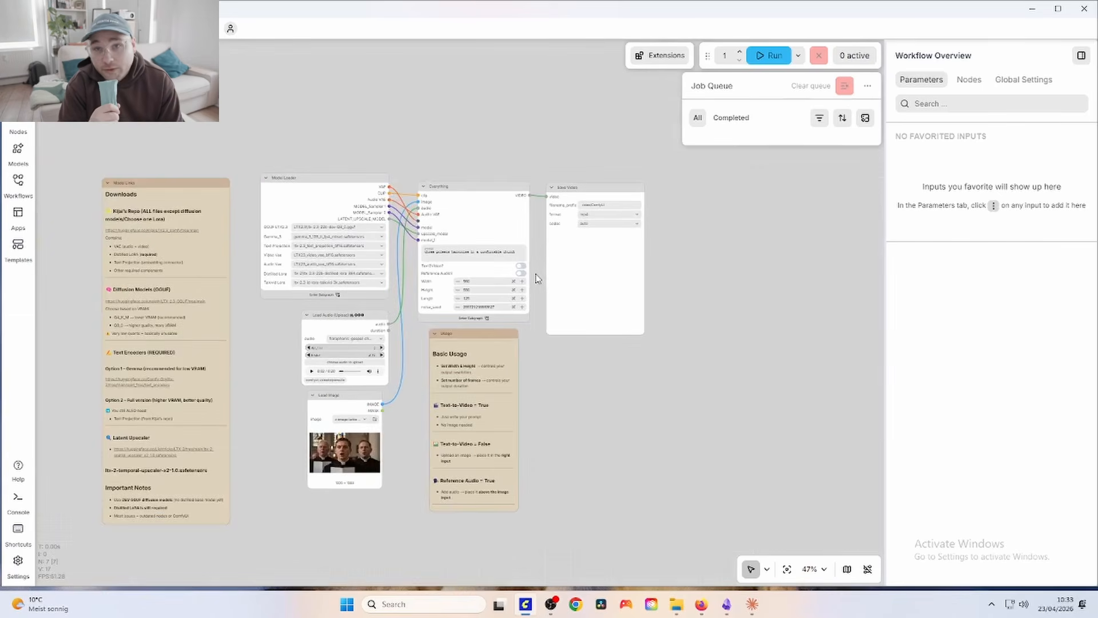
{"action": "scroll", "coordinate": [541, 372], "scroll_direction": "up", "scroll_amount": 8}
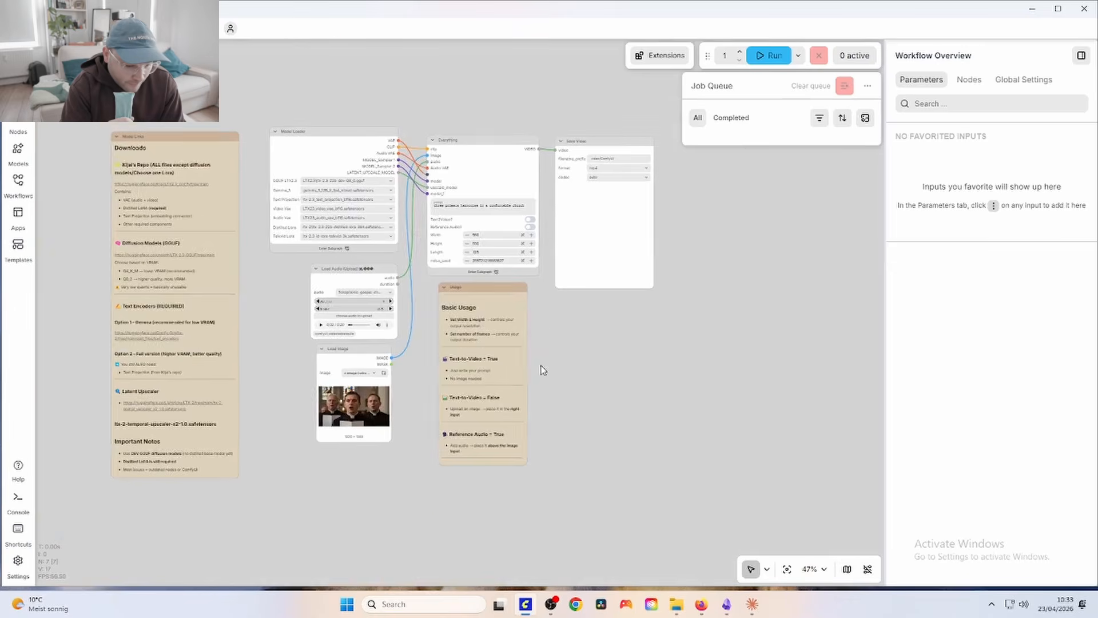
{"action": "scroll", "coordinate": [275, 391], "scroll_direction": "down", "scroll_amount": 5}
{"action": "left_click_drag", "start_coordinate": [274, 391], "coordinate": [523, 420]}
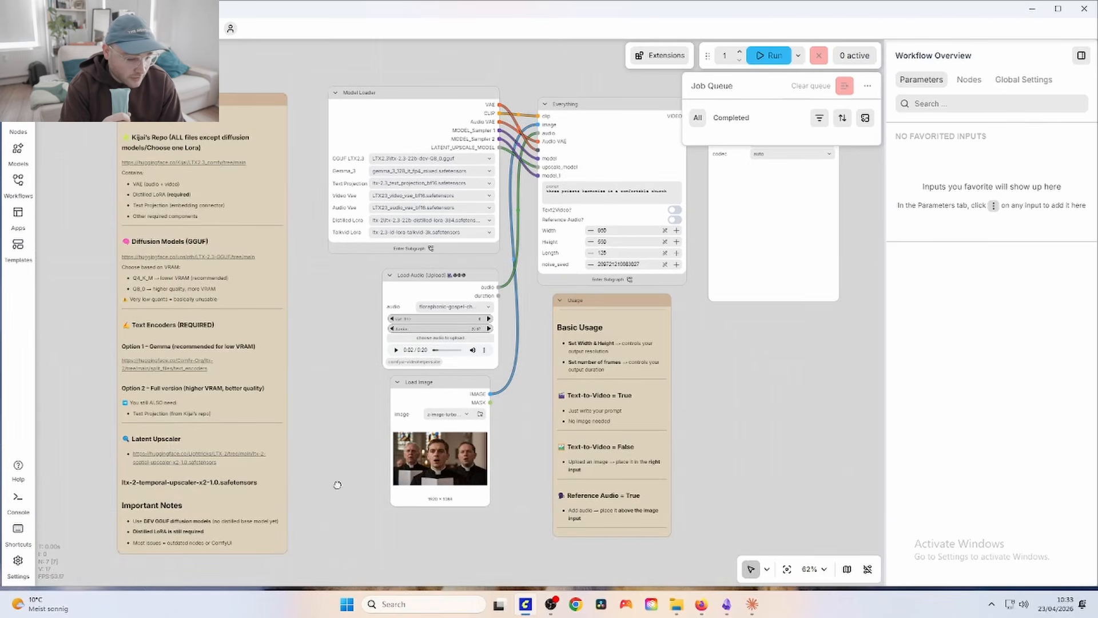
{"action": "left_click_drag", "start_coordinate": [337, 484], "coordinate": [225, 387]}
{"action": "scroll", "coordinate": [493, 360], "scroll_direction": "up", "scroll_amount": 5}
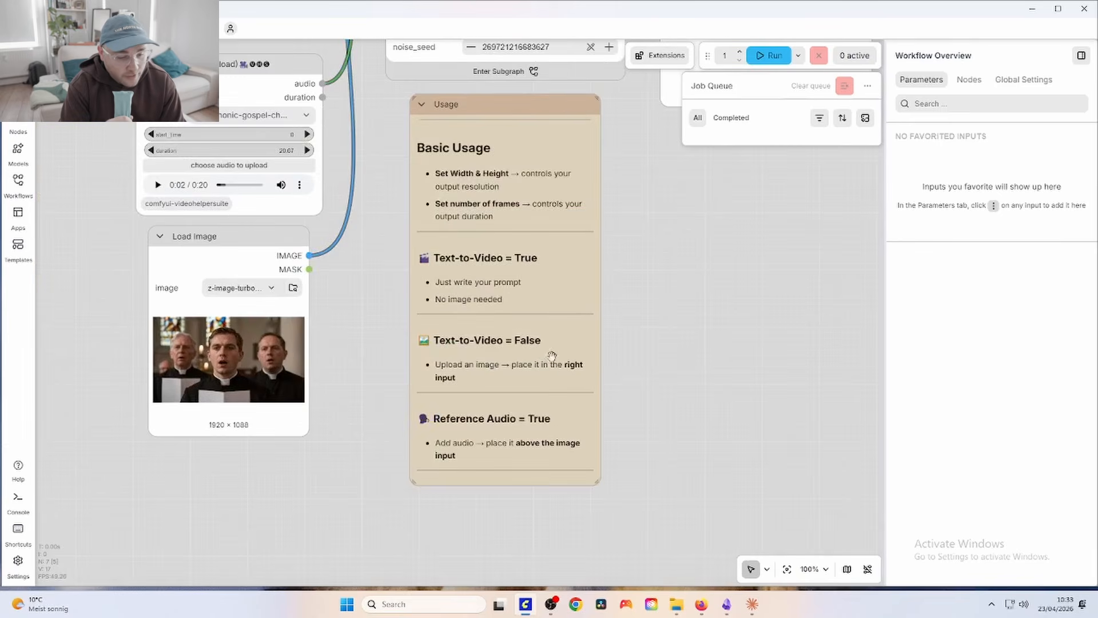
{"action": "left_click_drag", "start_coordinate": [628, 367], "coordinate": [588, 406]}
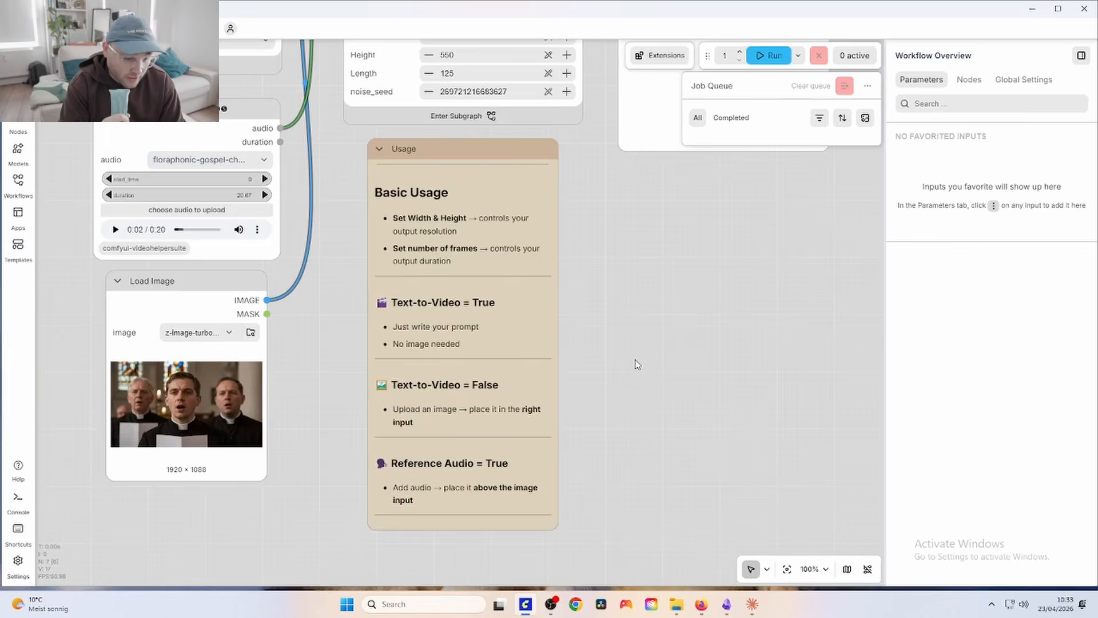
{"action": "scroll", "coordinate": [638, 364], "scroll_direction": "down", "scroll_amount": 8}
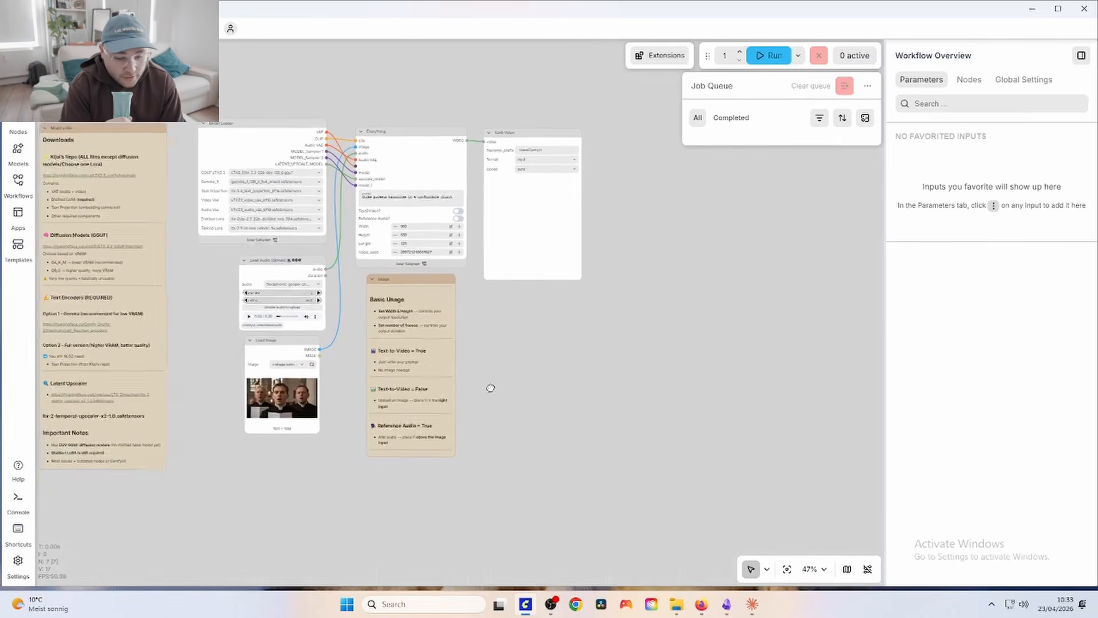
{"action": "left_click_drag", "start_coordinate": [491, 387], "coordinate": [488, 394]}
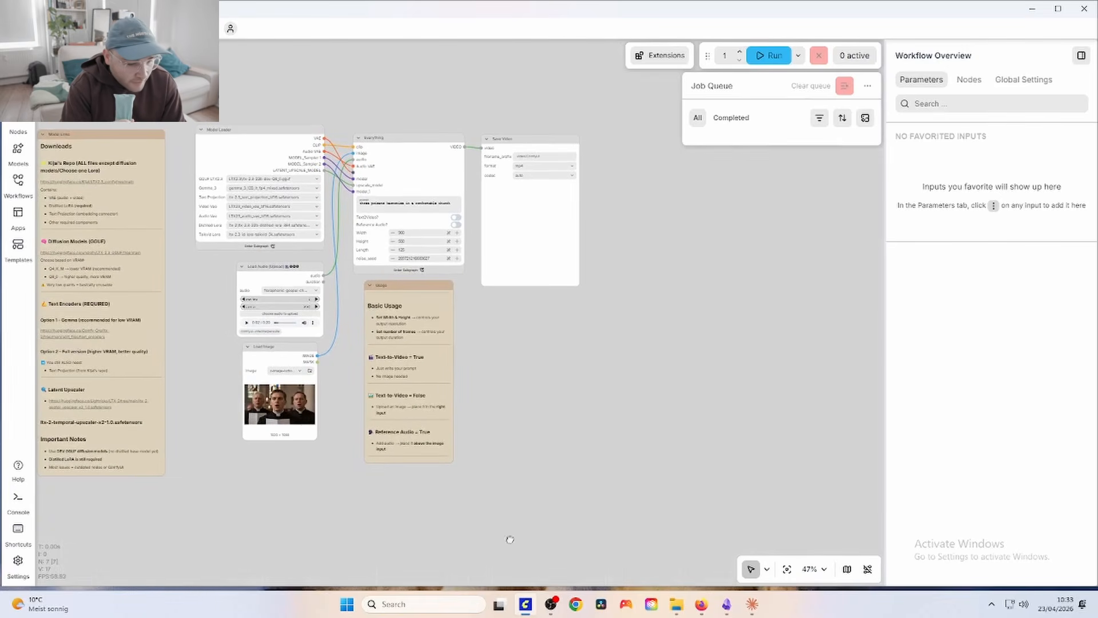
{"action": "left_click_drag", "start_coordinate": [510, 541], "coordinate": [560, 561]}
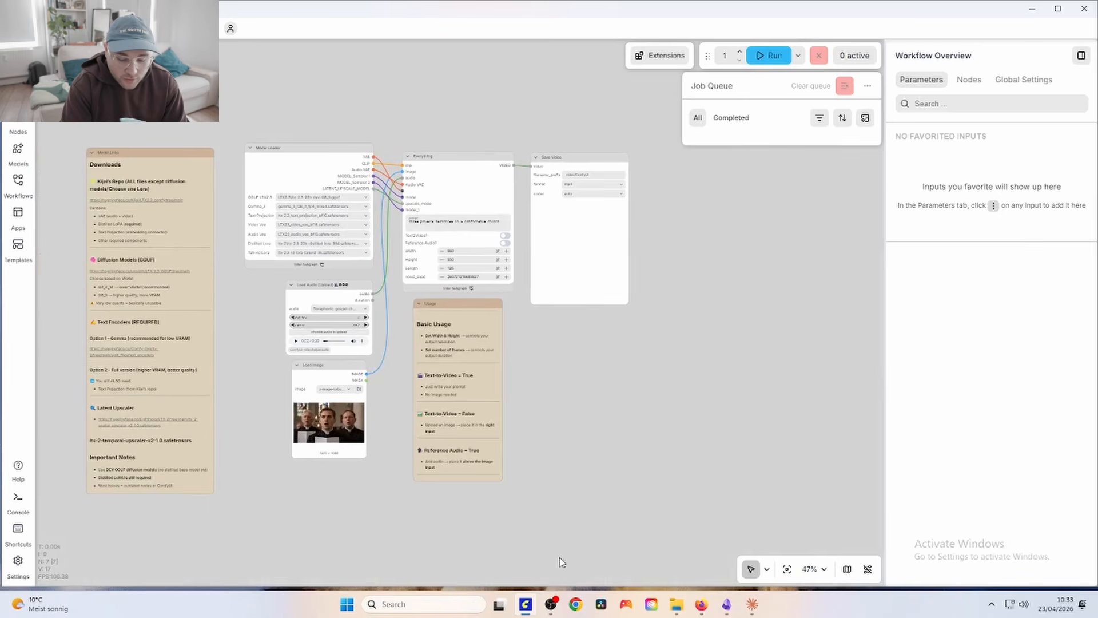